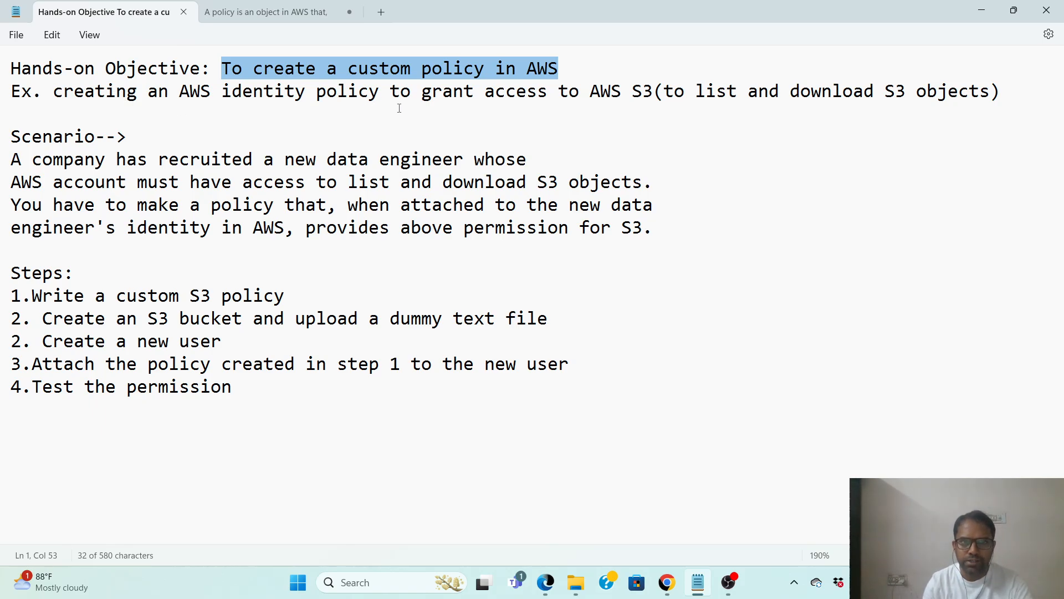
Read the hands-on objective and the notes on managed, customer managed and inline identity-based policies
{"action": "left_click_drag", "start_coordinate": [423, 93], "coordinate": [658, 100]}
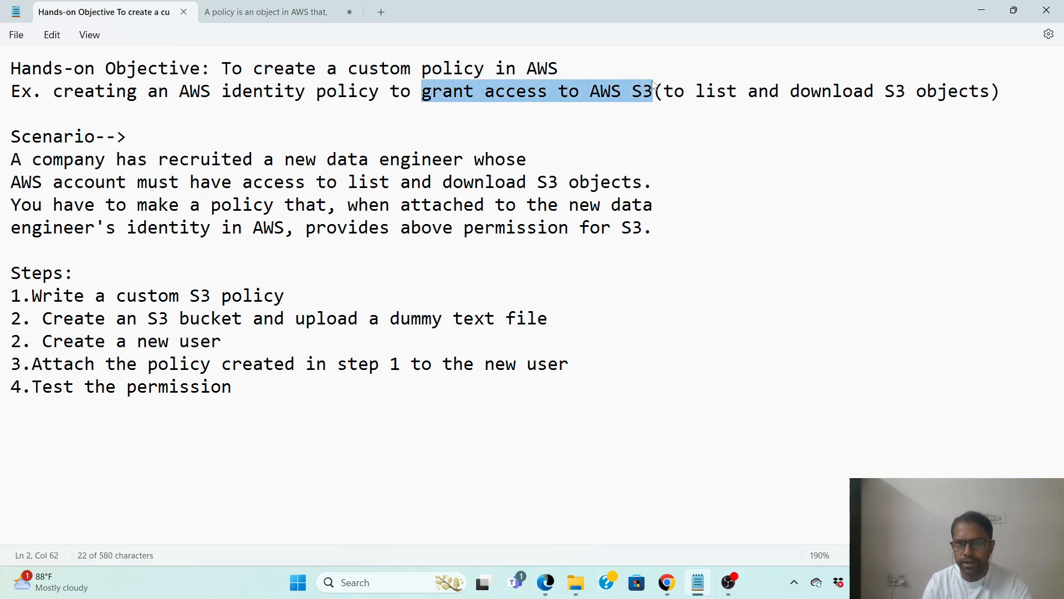
{"action": "left_click", "coordinate": [671, 97]}
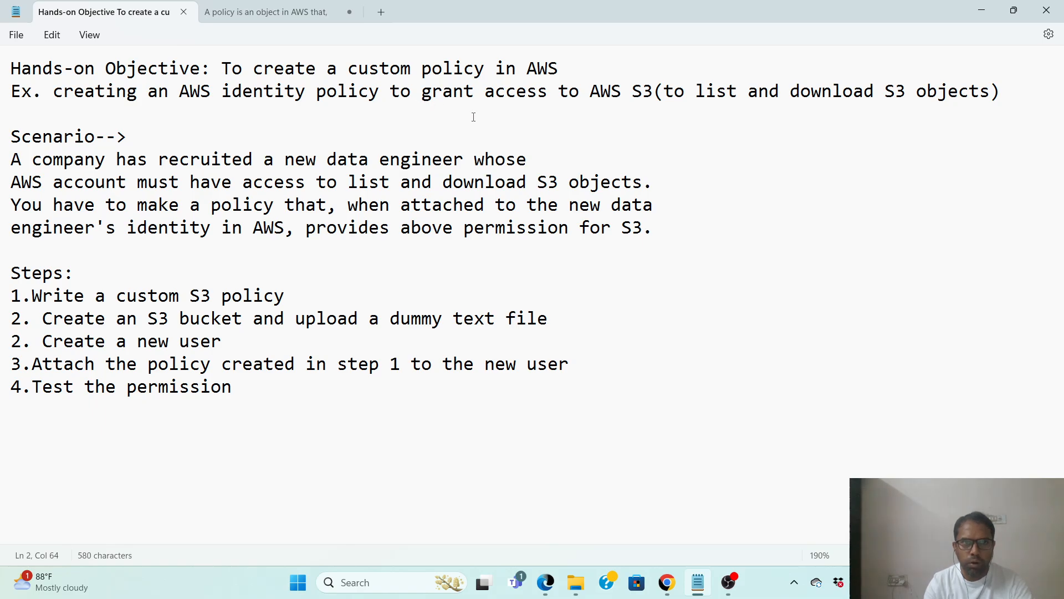
{"action": "left_click", "coordinate": [282, 18]}
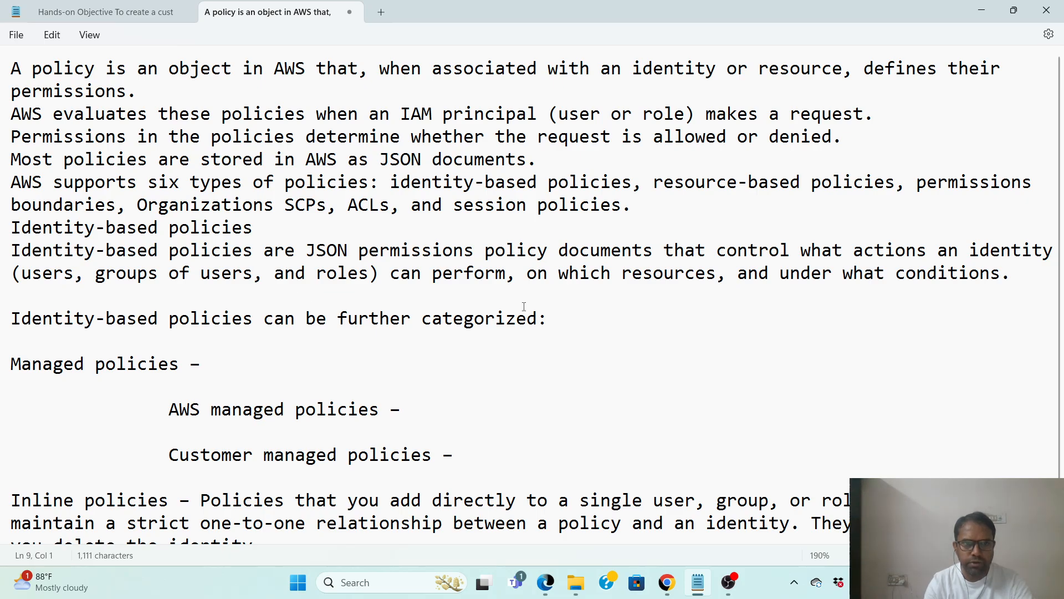
{"action": "scroll", "coordinate": [434, 293], "scroll_direction": "down", "scroll_amount": 1}
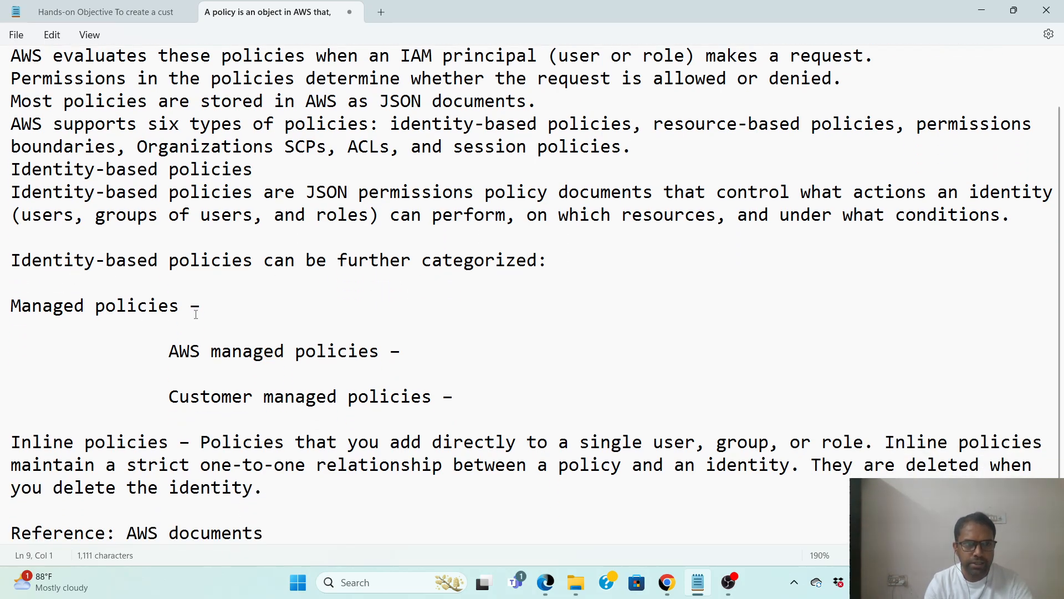
{"action": "left_click_drag", "start_coordinate": [170, 352], "coordinate": [431, 357]}
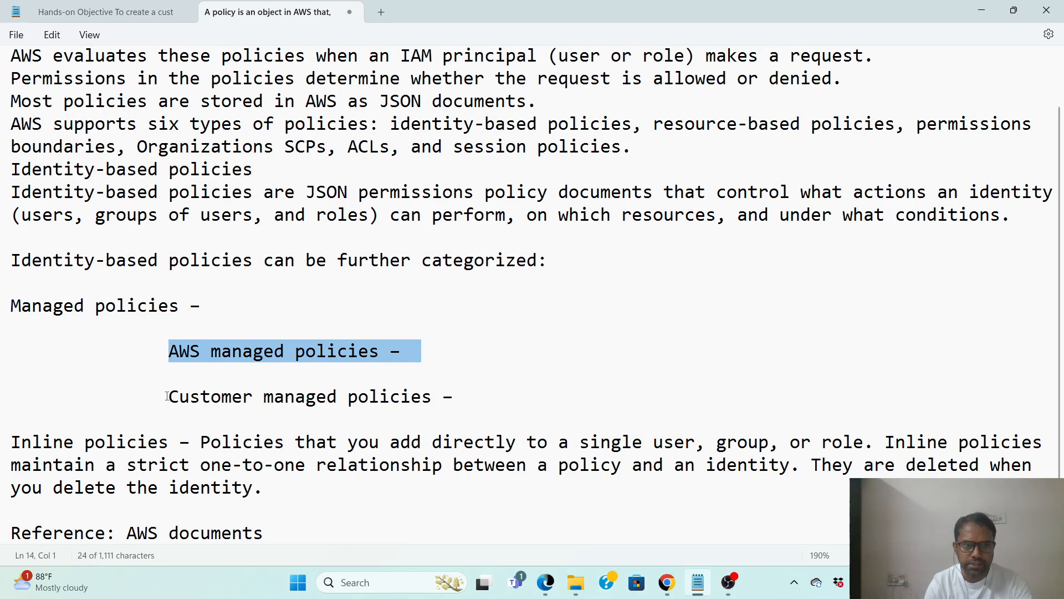
{"action": "left_click_drag", "start_coordinate": [168, 397], "coordinate": [455, 400]}
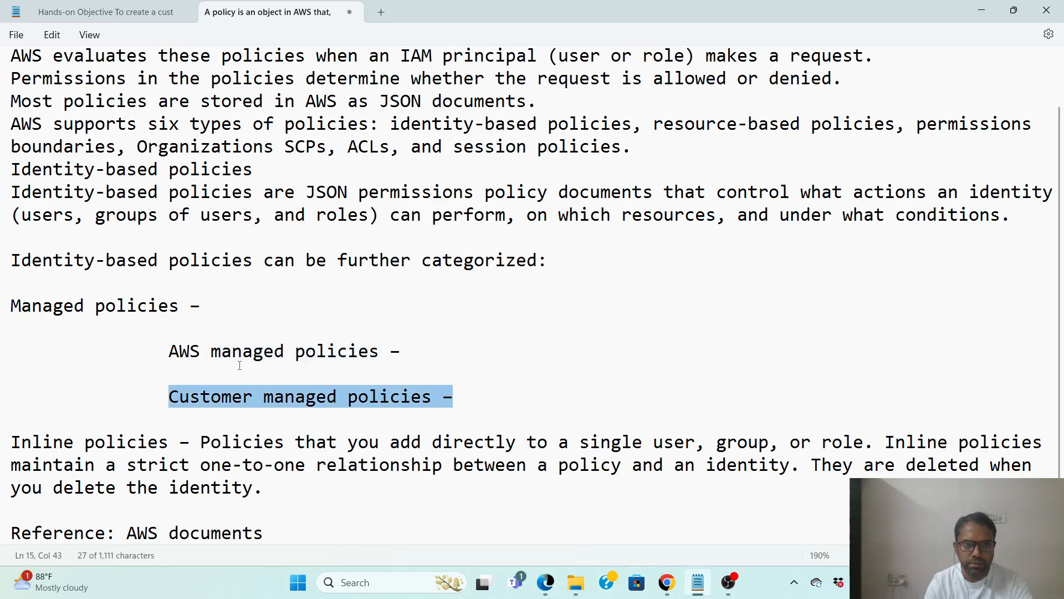
{"action": "left_click_drag", "start_coordinate": [219, 312], "coordinate": [7, 311]}
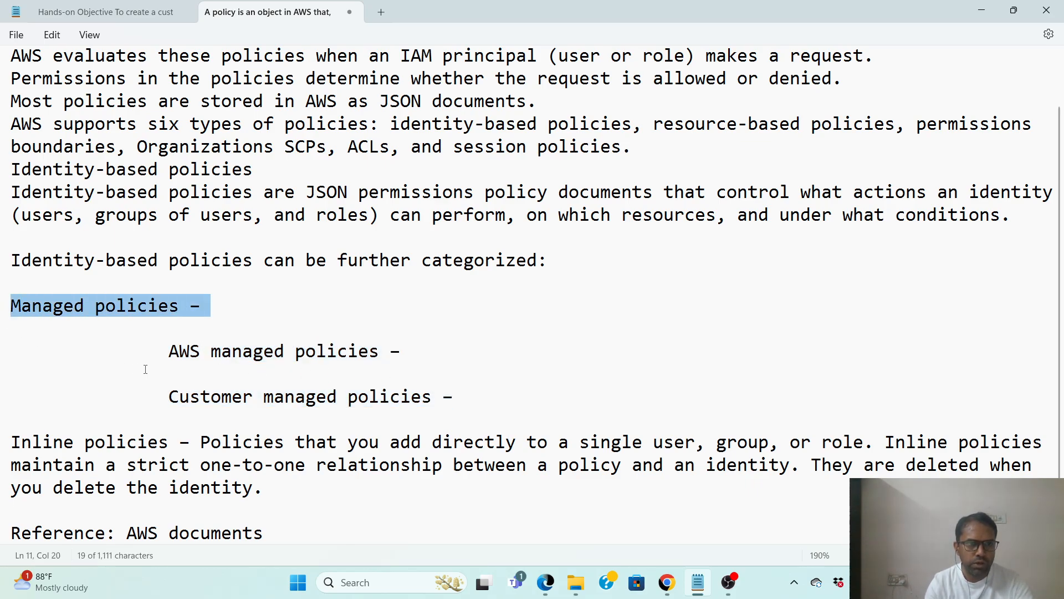
{"action": "left_click_drag", "start_coordinate": [181, 442], "coordinate": [2, 443]}
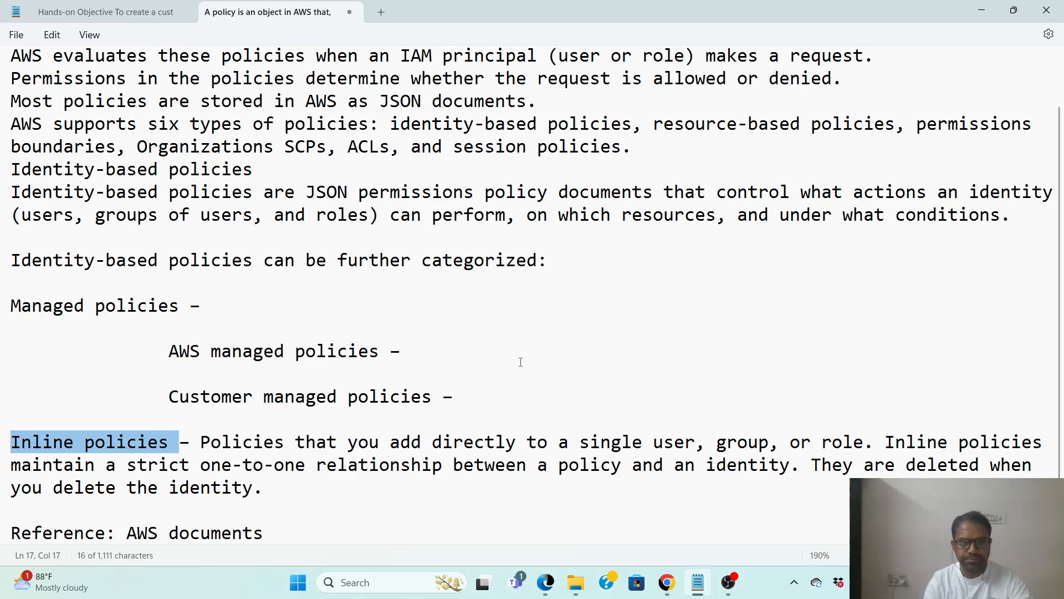
{"action": "scroll", "coordinate": [450, 261], "scroll_direction": "up", "scroll_amount": 1}
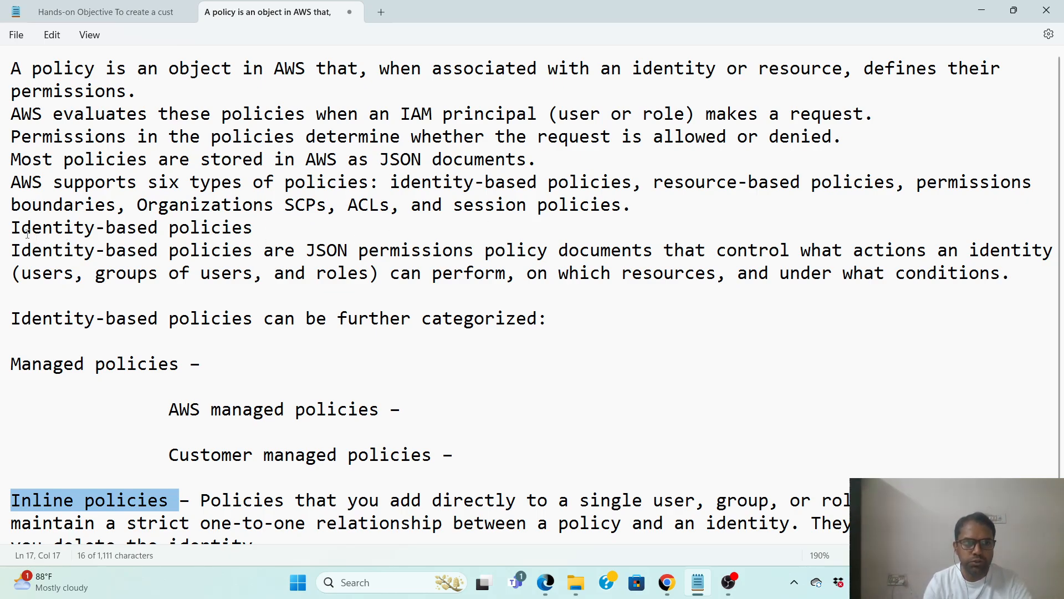
{"action": "left_click_drag", "start_coordinate": [12, 229], "coordinate": [267, 238]}
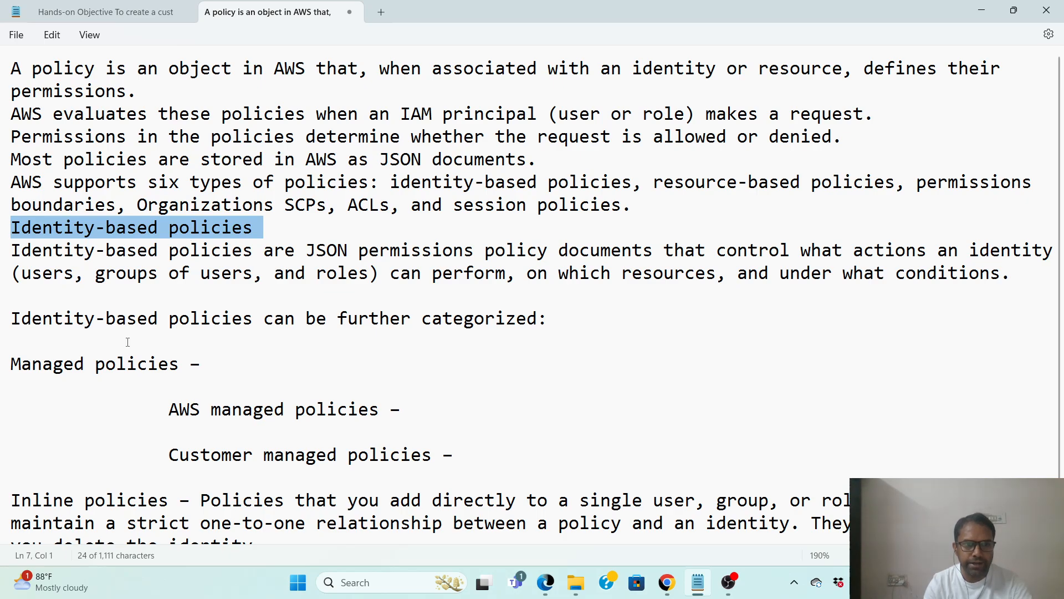
{"action": "left_click_drag", "start_coordinate": [167, 456], "coordinate": [13, 477]}
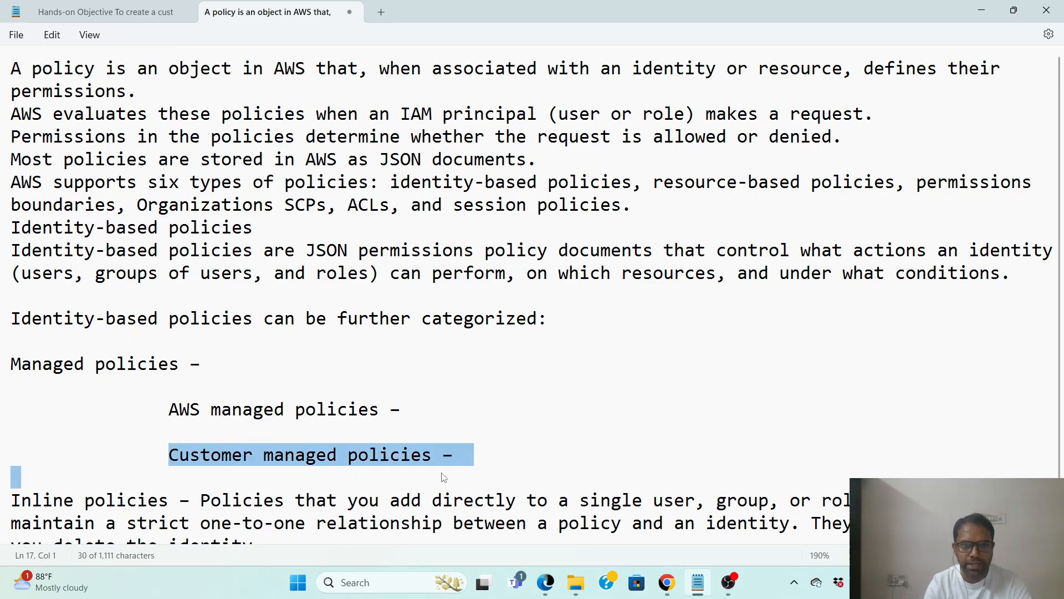
{"action": "left_click", "coordinate": [134, 15]}
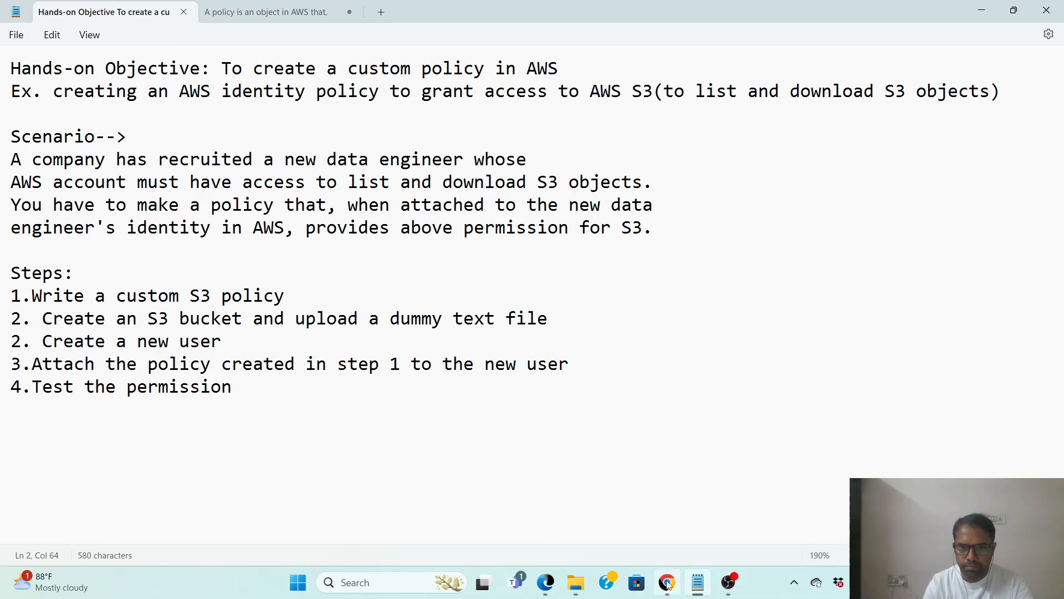
Switch to the AWS console in Chrome and start a new IAM policy with S3 as its service
{"action": "mouse_move", "coordinate": [668, 584]}
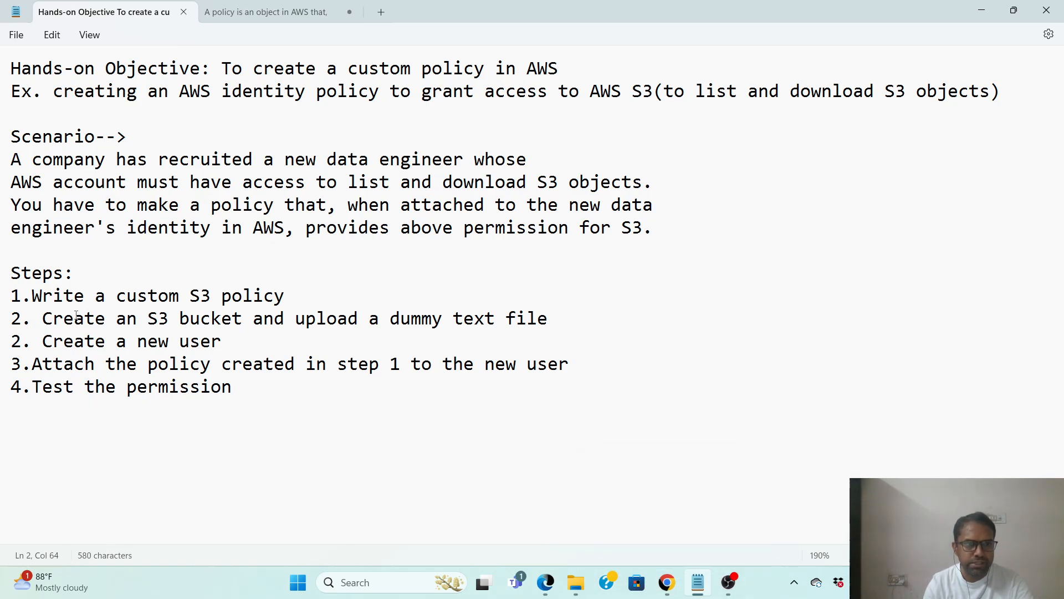
{"action": "left_click", "coordinate": [668, 582]}
{"action": "left_click_drag", "start_coordinate": [190, 45], "coordinate": [176, 45]}
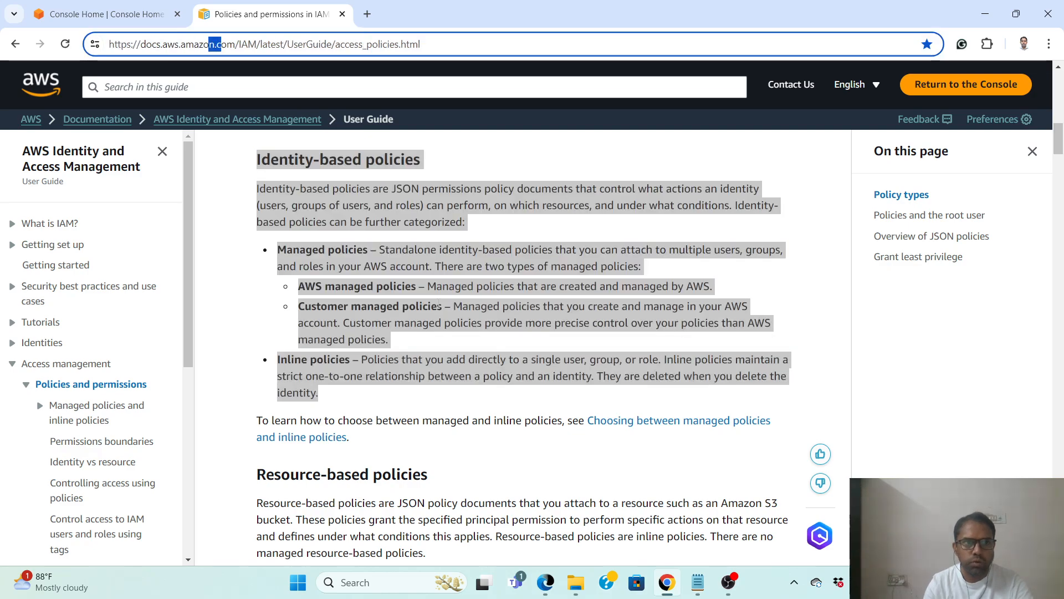
{"action": "left_click", "coordinate": [96, 16]}
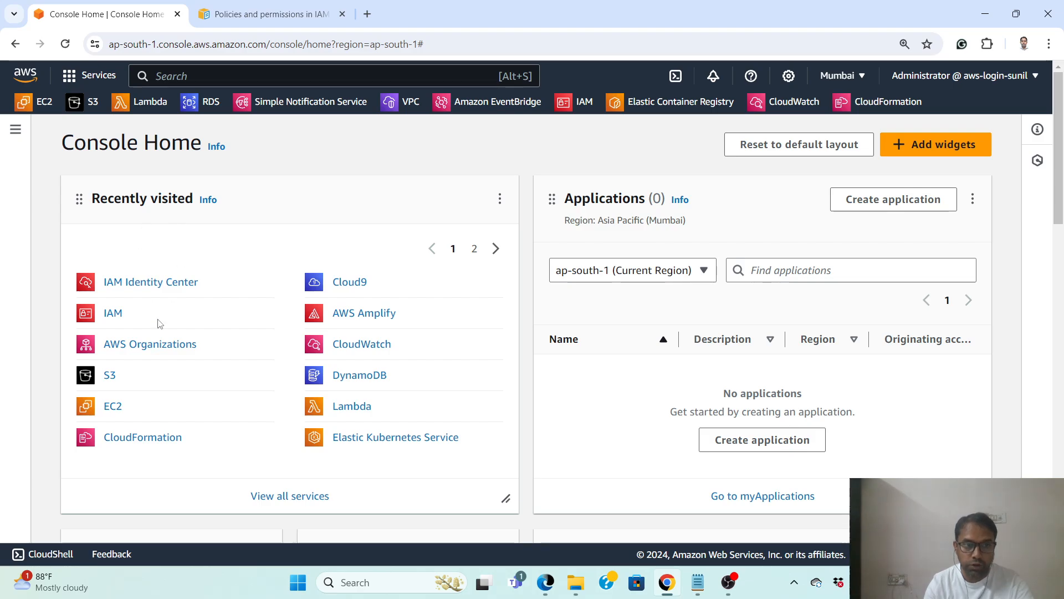
{"action": "left_click", "coordinate": [113, 314]}
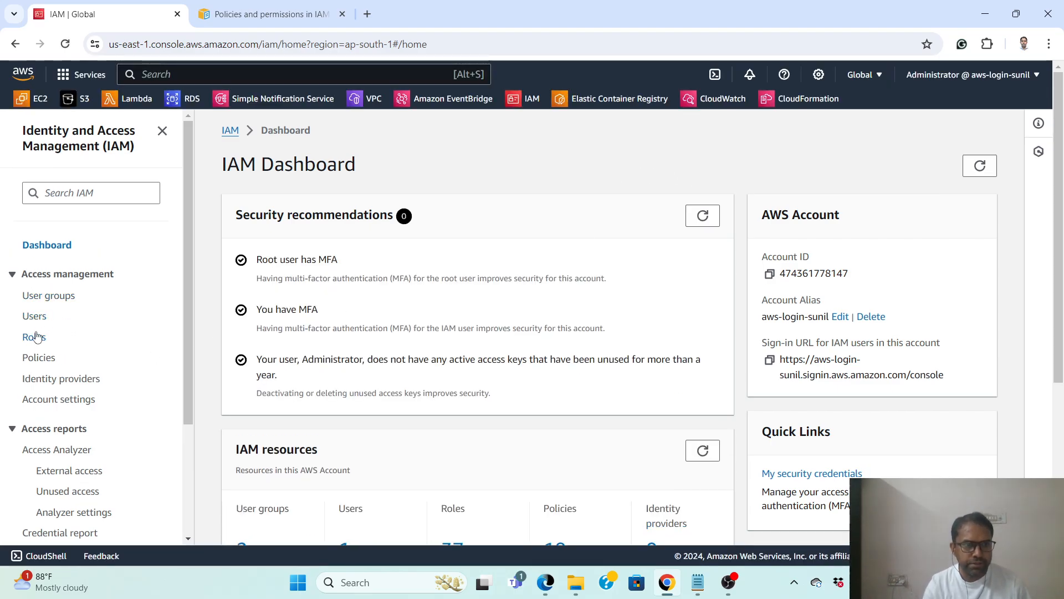
{"action": "left_click", "coordinate": [47, 360]}
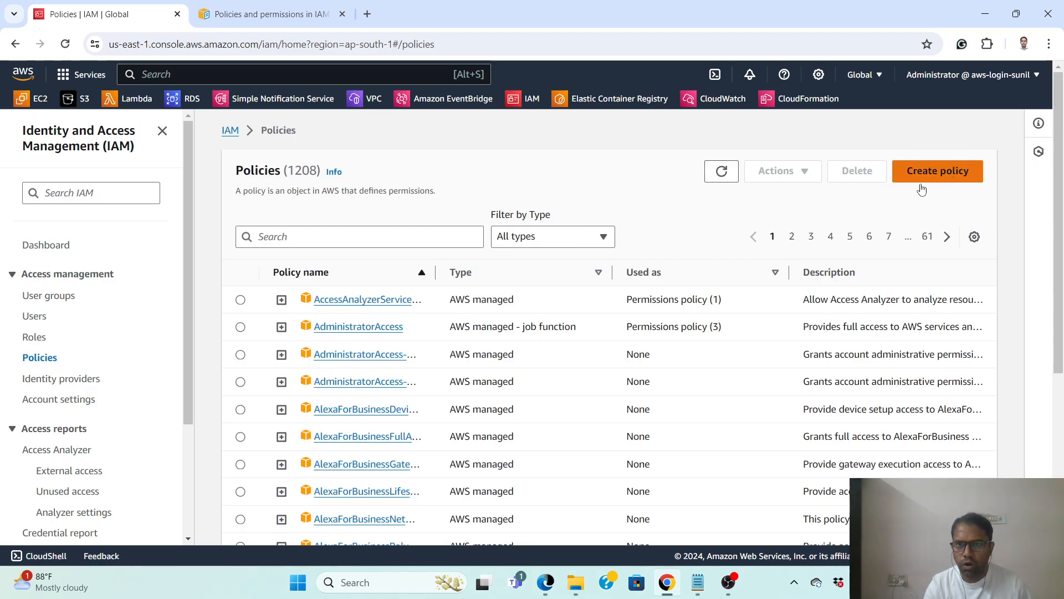
{"action": "left_click", "coordinate": [949, 176]}
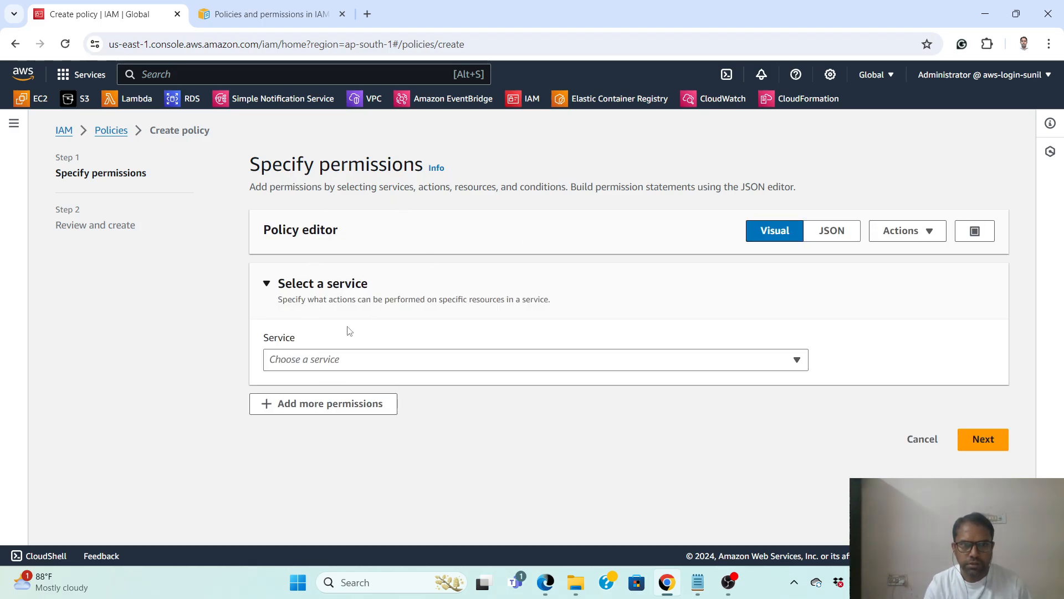
{"action": "left_click", "coordinate": [798, 361]}
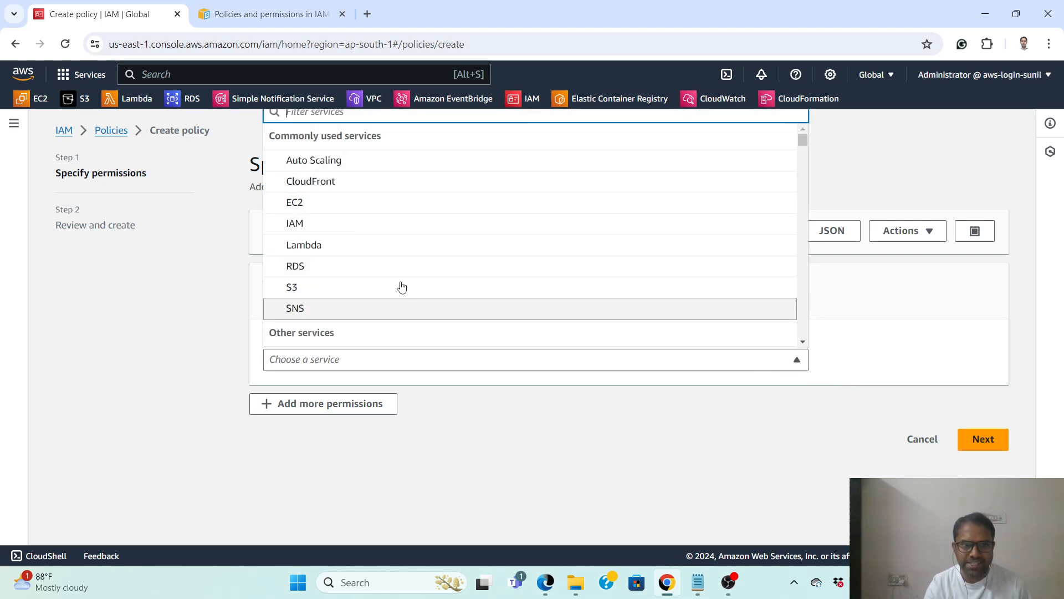
{"action": "left_click", "coordinate": [373, 289]}
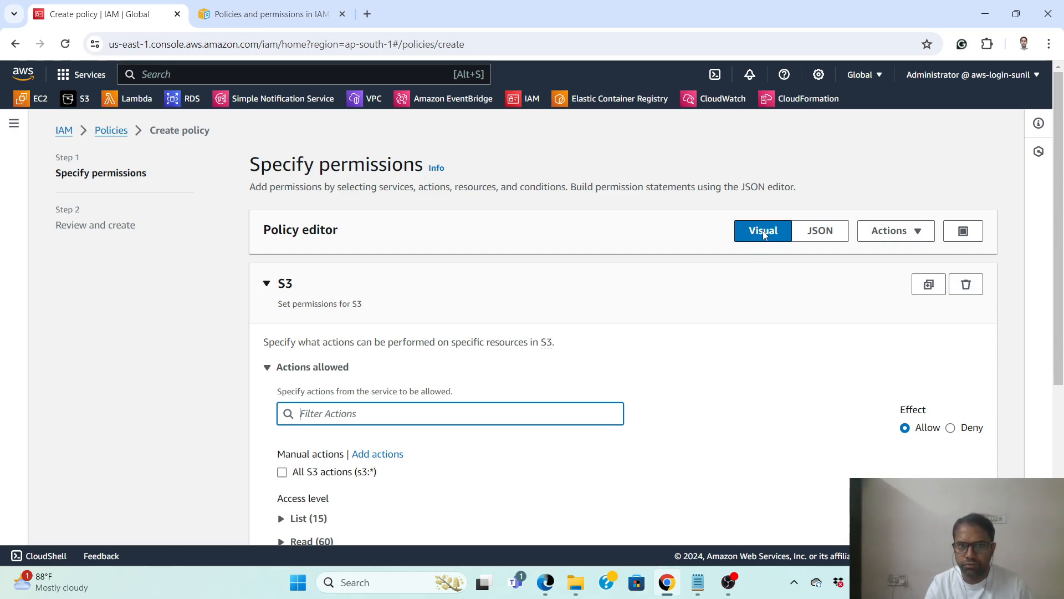
Examine the policy editor's S3 access levels and check the required S3 permissions in the Notepad notes
{"action": "left_click_drag", "start_coordinate": [262, 230], "coordinate": [334, 241]}
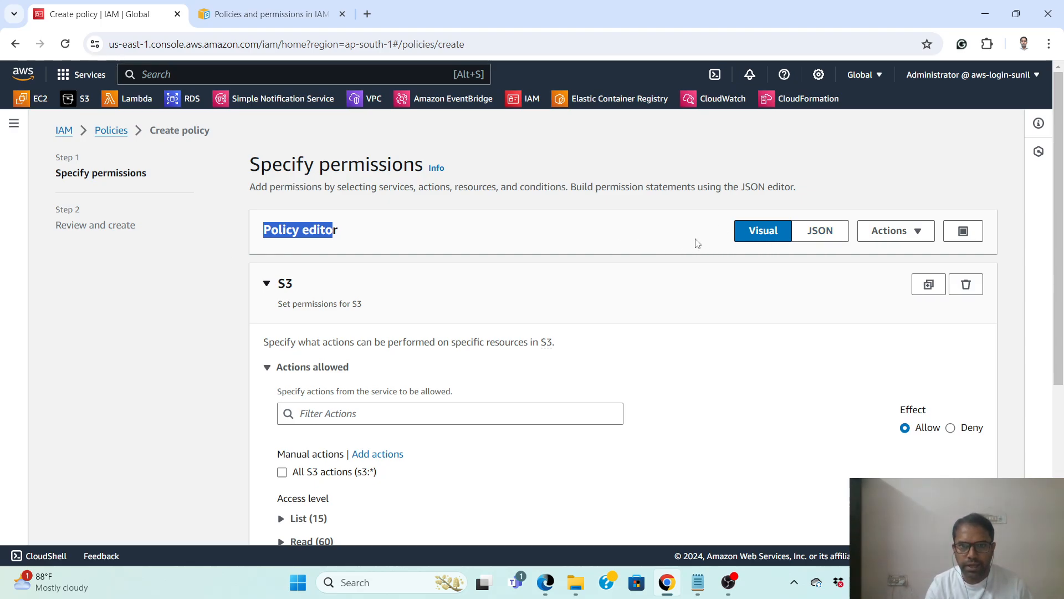
{"action": "left_click", "coordinate": [674, 242]}
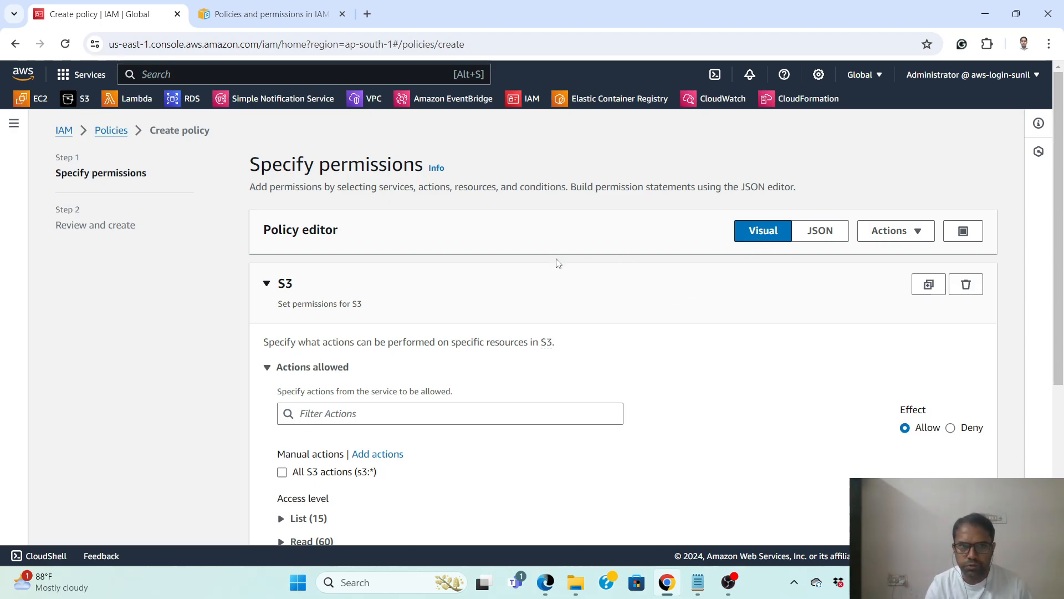
{"action": "scroll", "coordinate": [650, 310], "scroll_direction": "down", "scroll_amount": 1}
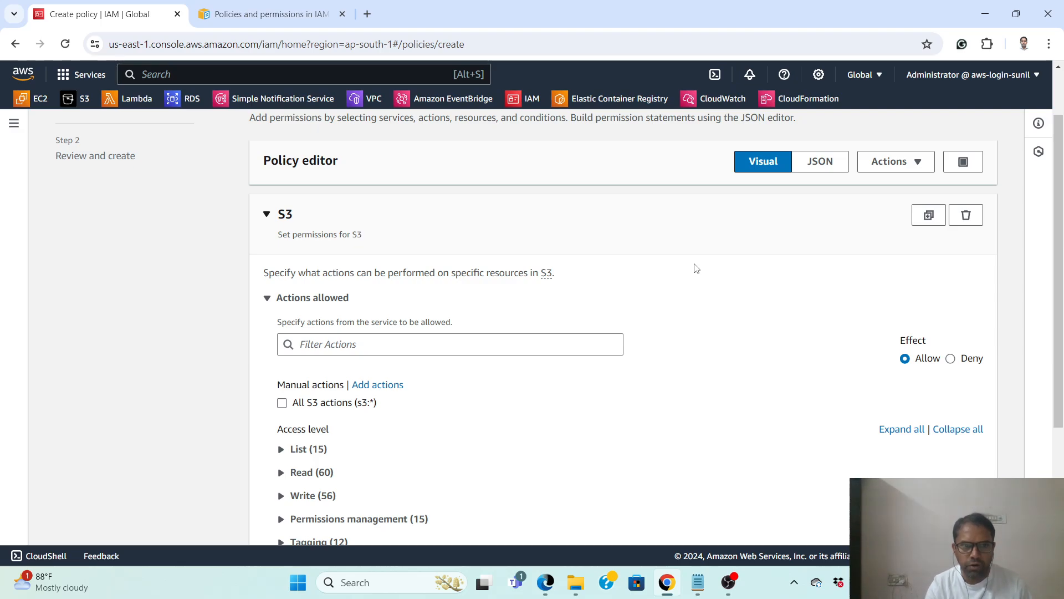
{"action": "scroll", "coordinate": [696, 268], "scroll_direction": "down", "scroll_amount": 1}
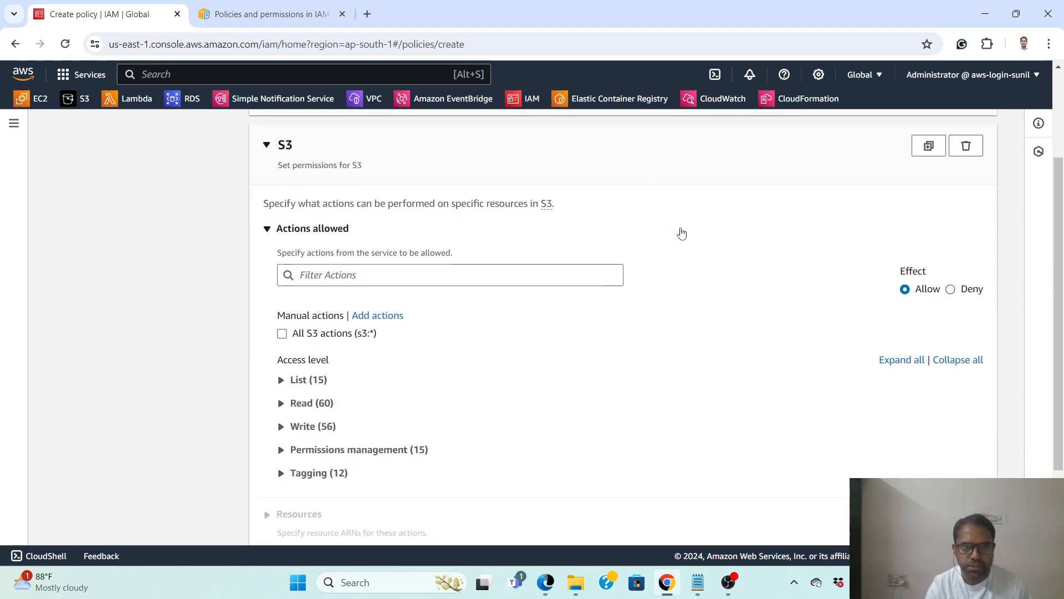
{"action": "scroll", "coordinate": [494, 256], "scroll_direction": "down", "scroll_amount": 1}
{"action": "scroll", "coordinate": [610, 266], "scroll_direction": "up", "scroll_amount": 2}
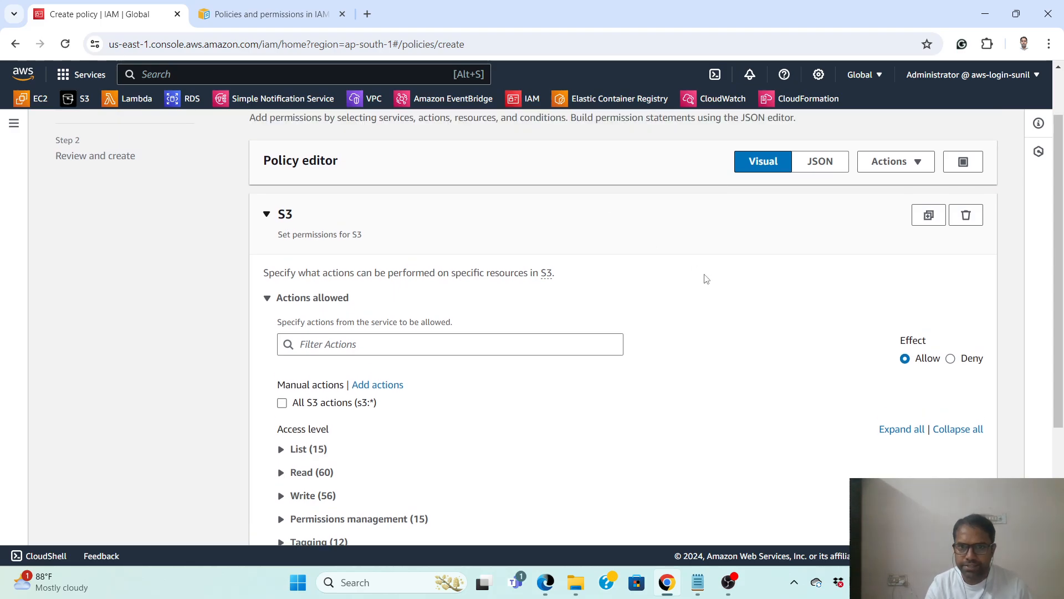
{"action": "scroll", "coordinate": [705, 277], "scroll_direction": "down", "scroll_amount": 2}
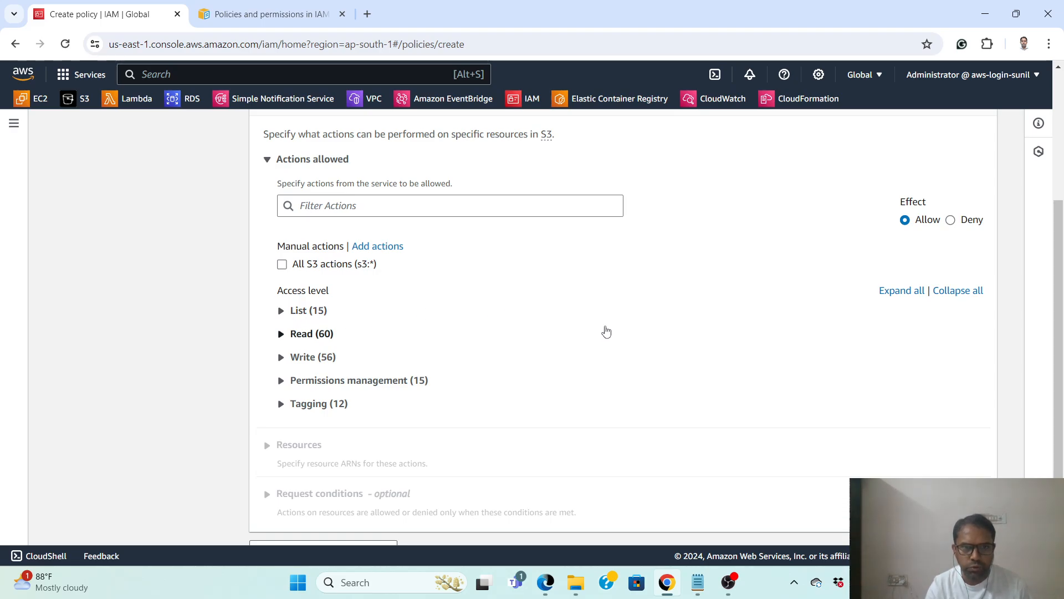
{"action": "left_click", "coordinate": [699, 588]}
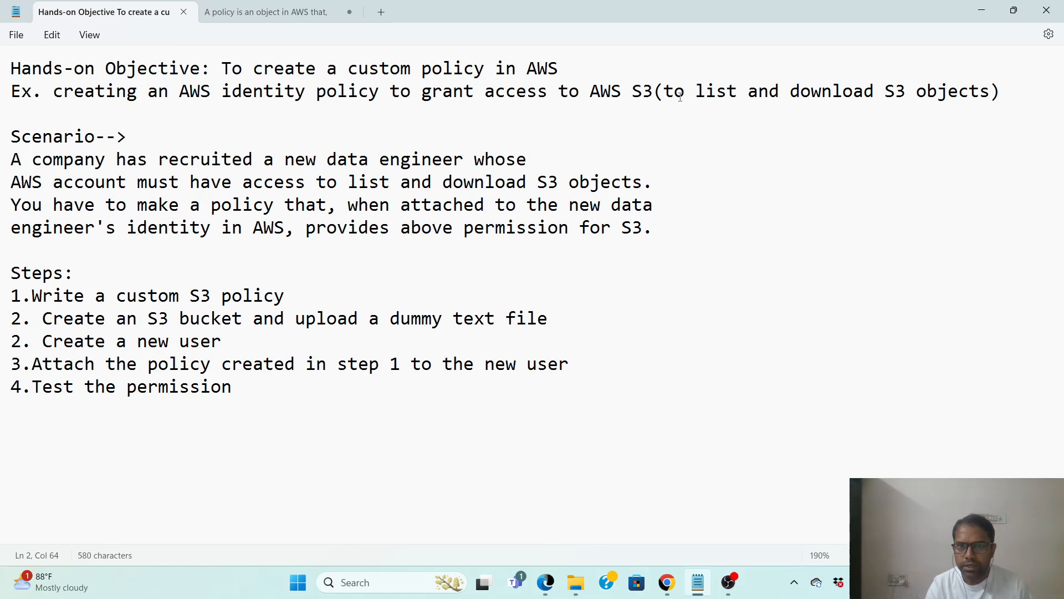
{"action": "left_click_drag", "start_coordinate": [680, 97], "coordinate": [937, 98]}
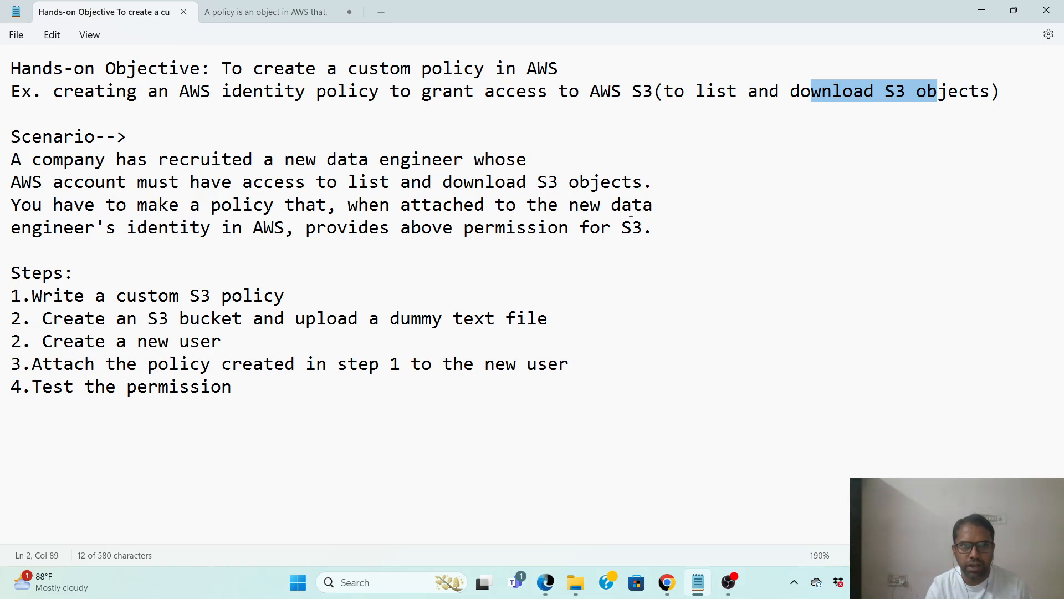
{"action": "mouse_move", "coordinate": [670, 585]}
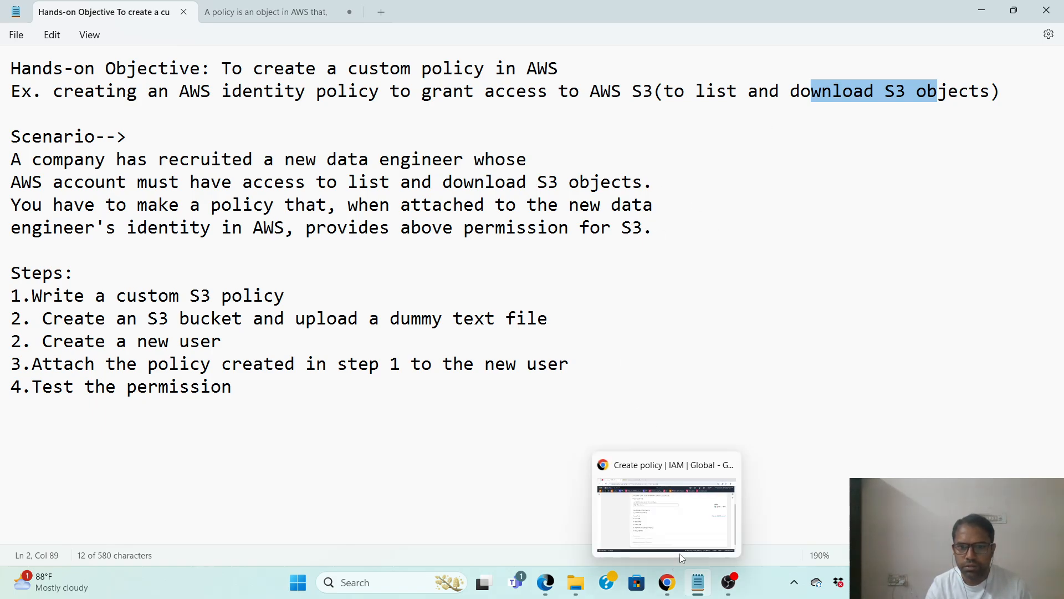
{"action": "left_click", "coordinate": [671, 587]}
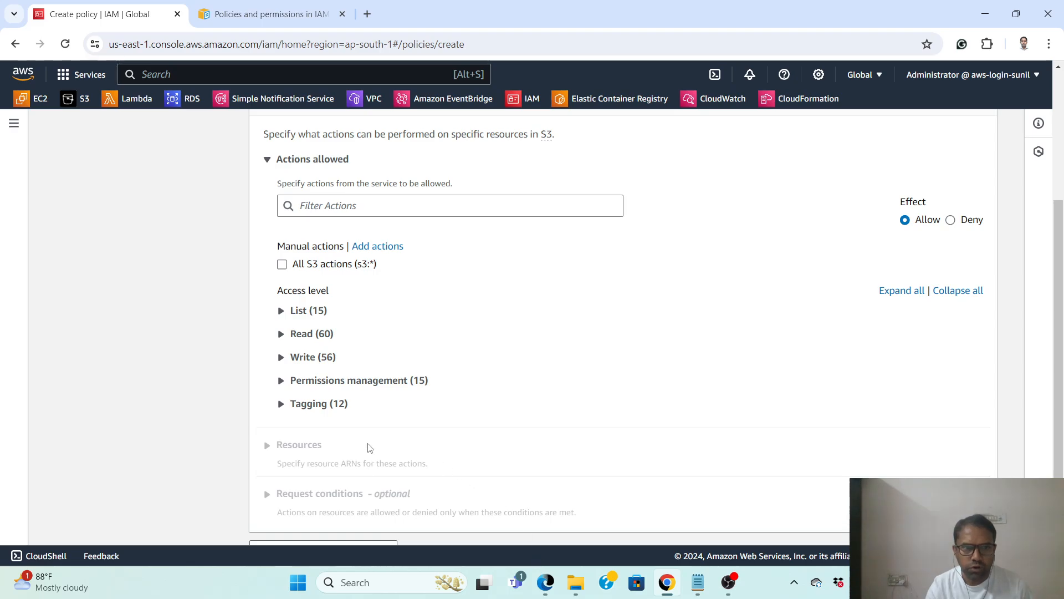
Allow the S3 list actions ListBucket and ListAllMyBuckets in the policy
{"action": "left_click", "coordinate": [281, 312]}
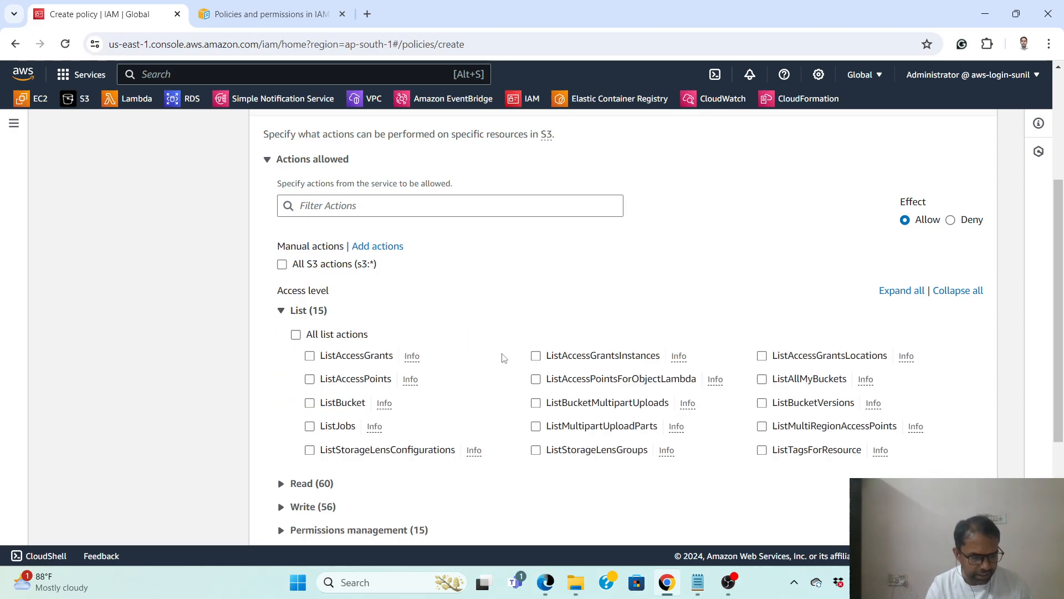
{"action": "scroll", "coordinate": [504, 358], "scroll_direction": "down", "scroll_amount": 1}
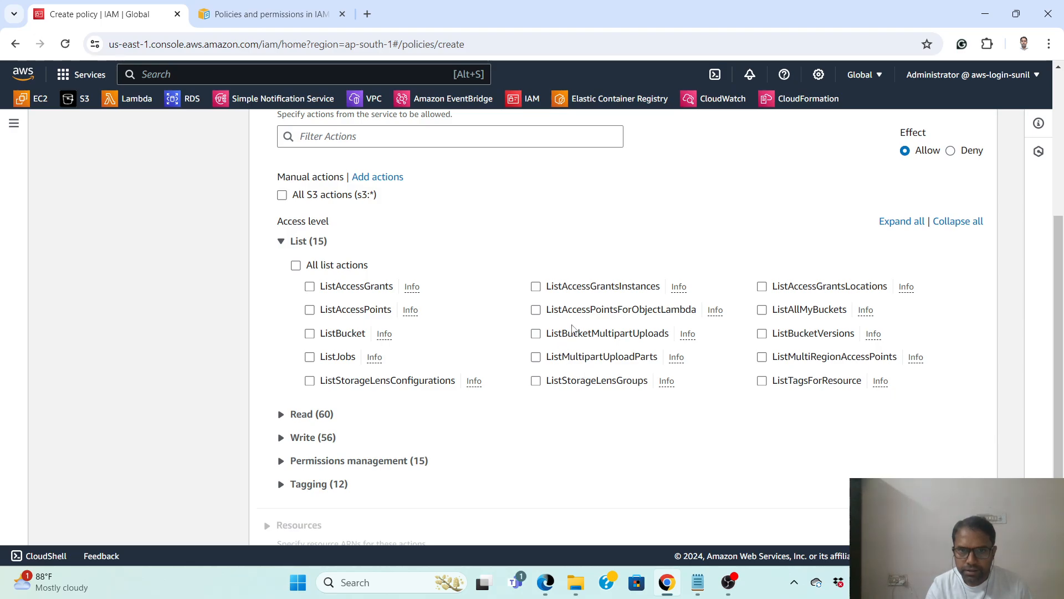
{"action": "left_click", "coordinate": [310, 334]}
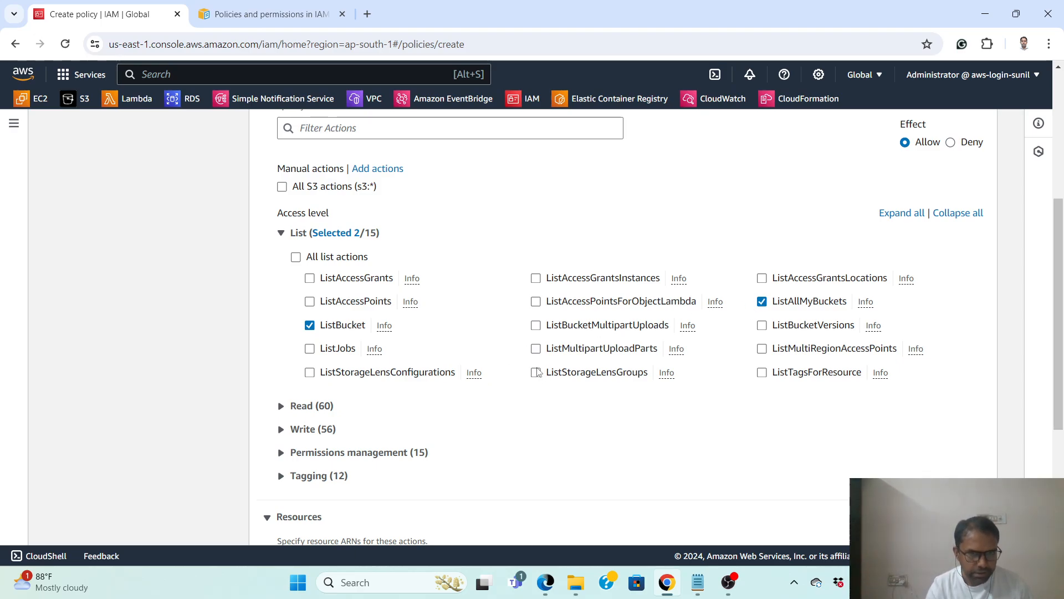
Allow the S3 read action GetObject in the policy
{"action": "scroll", "coordinate": [445, 352], "scroll_direction": "down", "scroll_amount": 1}
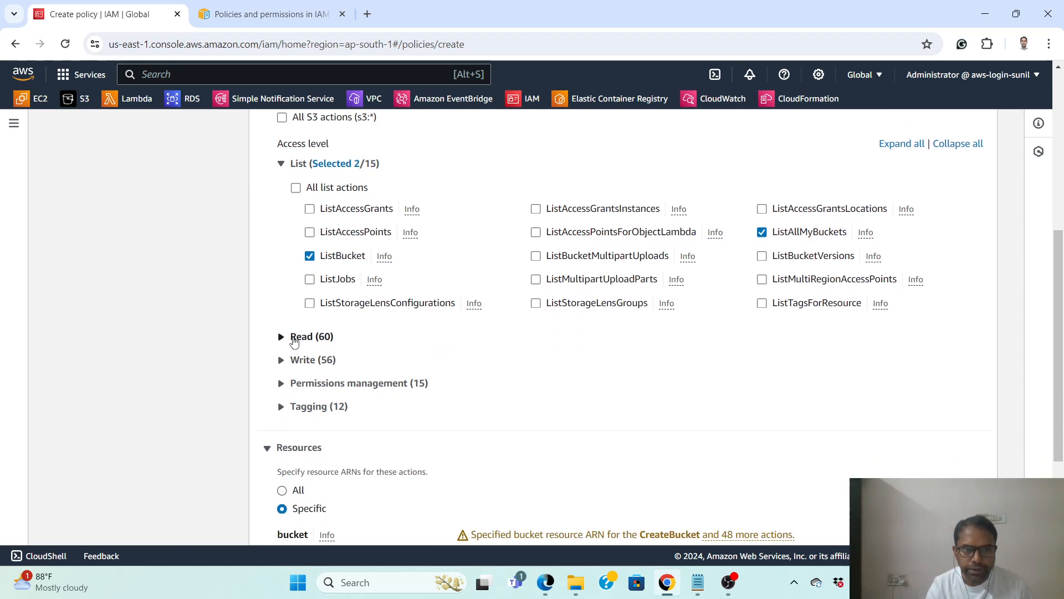
{"action": "left_click", "coordinate": [294, 339]}
{"action": "scroll", "coordinate": [460, 355], "scroll_direction": "down", "scroll_amount": 1}
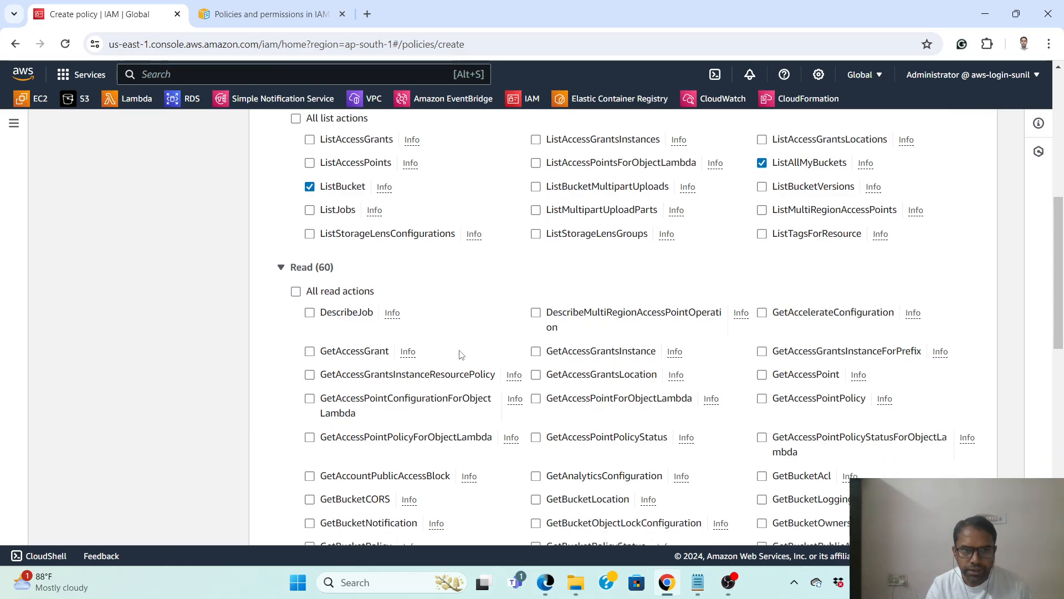
{"action": "scroll", "coordinate": [443, 354], "scroll_direction": "down", "scroll_amount": 1}
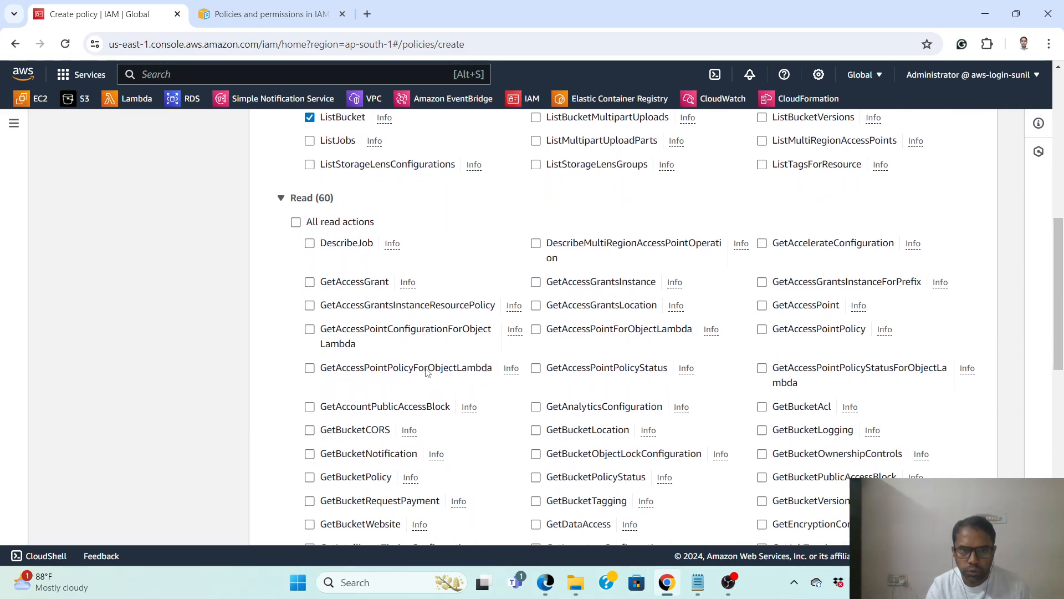
{"action": "scroll", "coordinate": [466, 422], "scroll_direction": "down", "scroll_amount": 1}
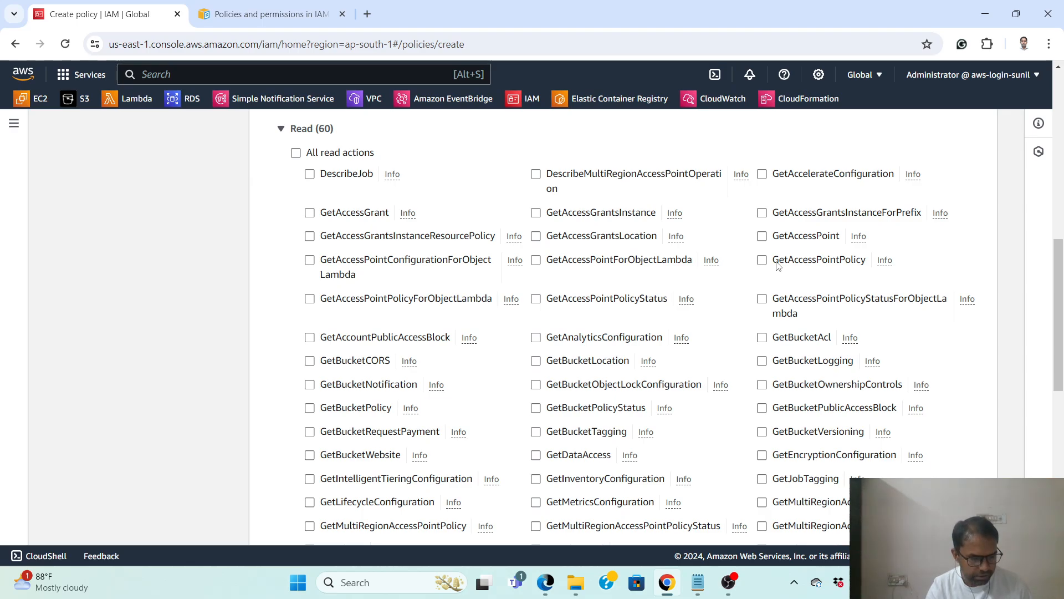
{"action": "scroll", "coordinate": [556, 315], "scroll_direction": "down", "scroll_amount": 3}
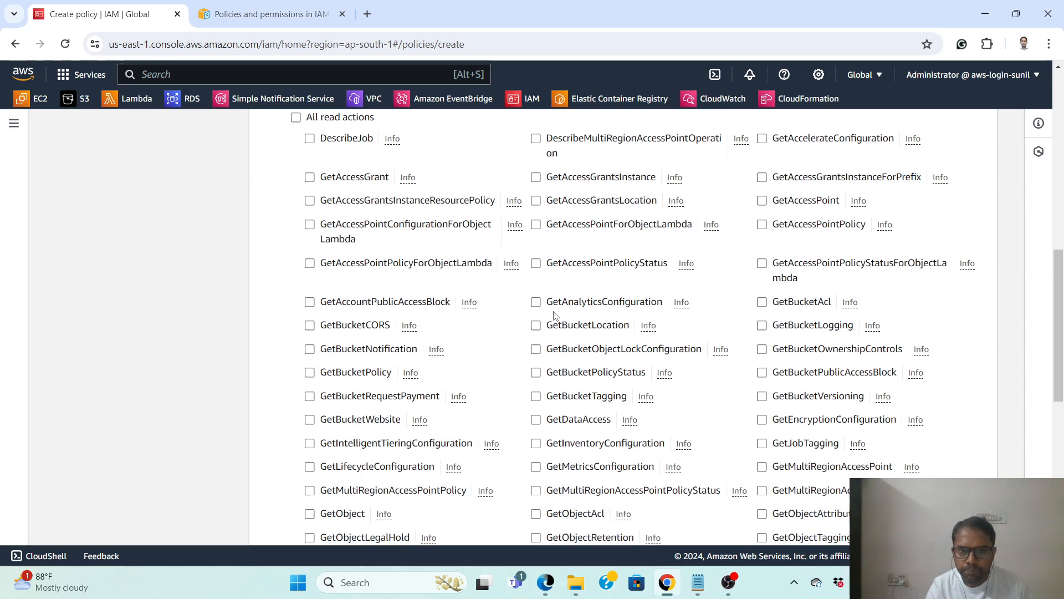
{"action": "scroll", "coordinate": [555, 312], "scroll_direction": "down", "scroll_amount": 1}
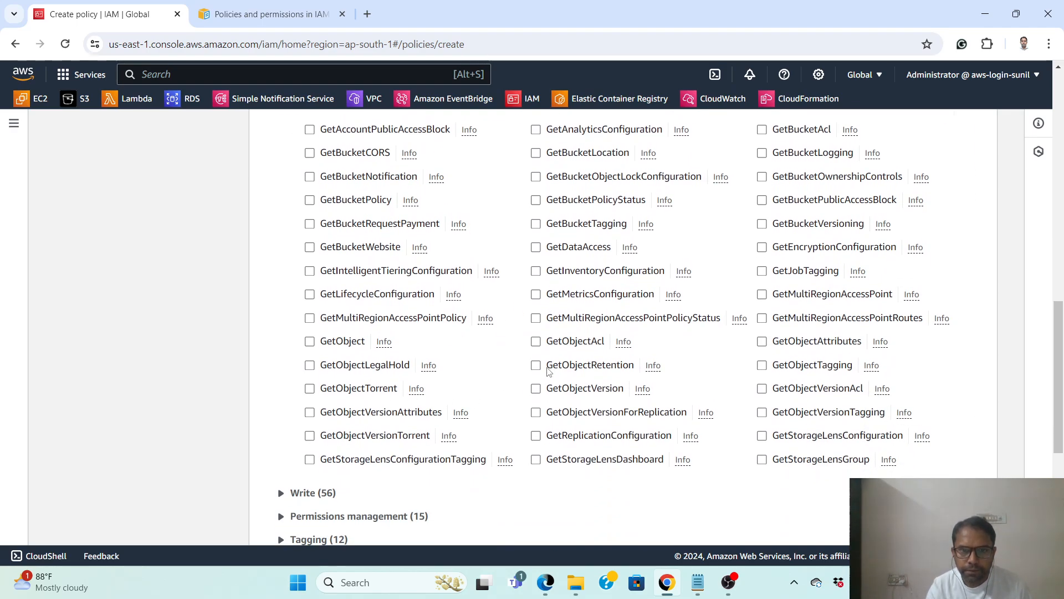
{"action": "left_click", "coordinate": [310, 342]}
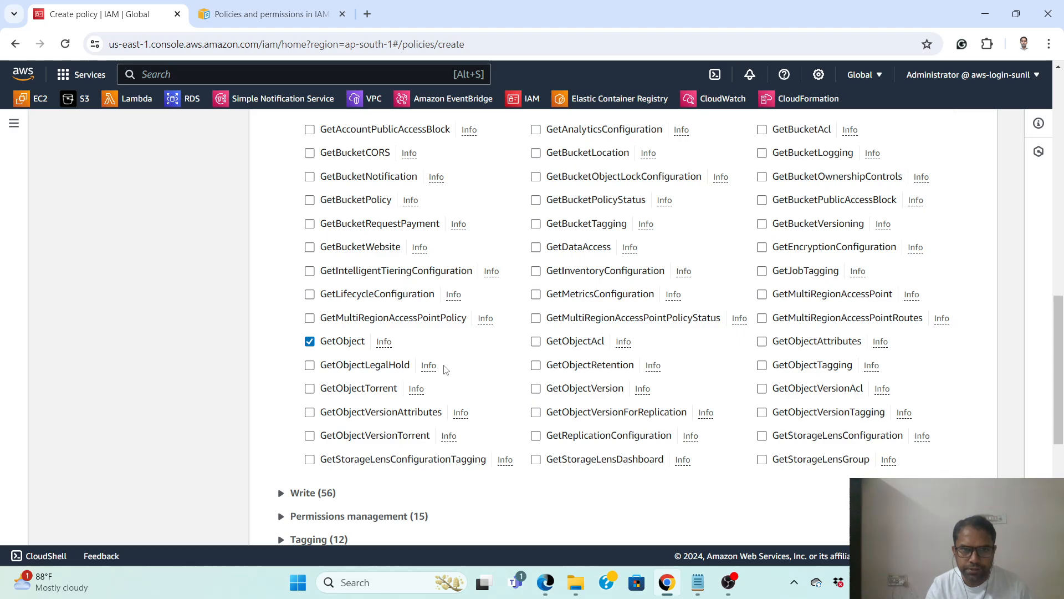
Check the selected list and read actions, and apply the S3 statement to all resources
{"action": "scroll", "coordinate": [475, 361], "scroll_direction": "up", "scroll_amount": 8}
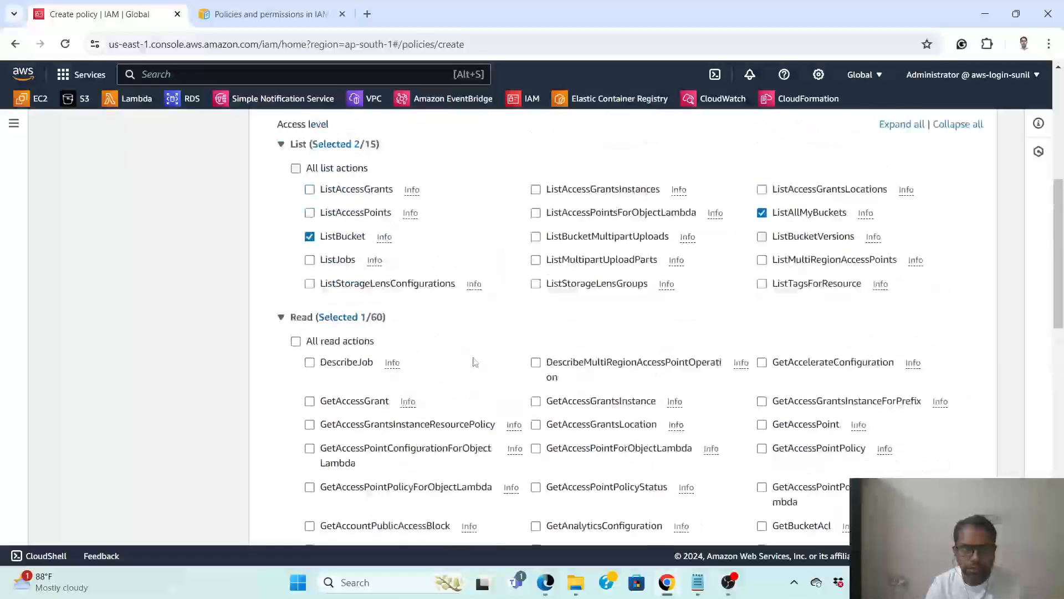
{"action": "scroll", "coordinate": [475, 361], "scroll_direction": "up", "scroll_amount": 2}
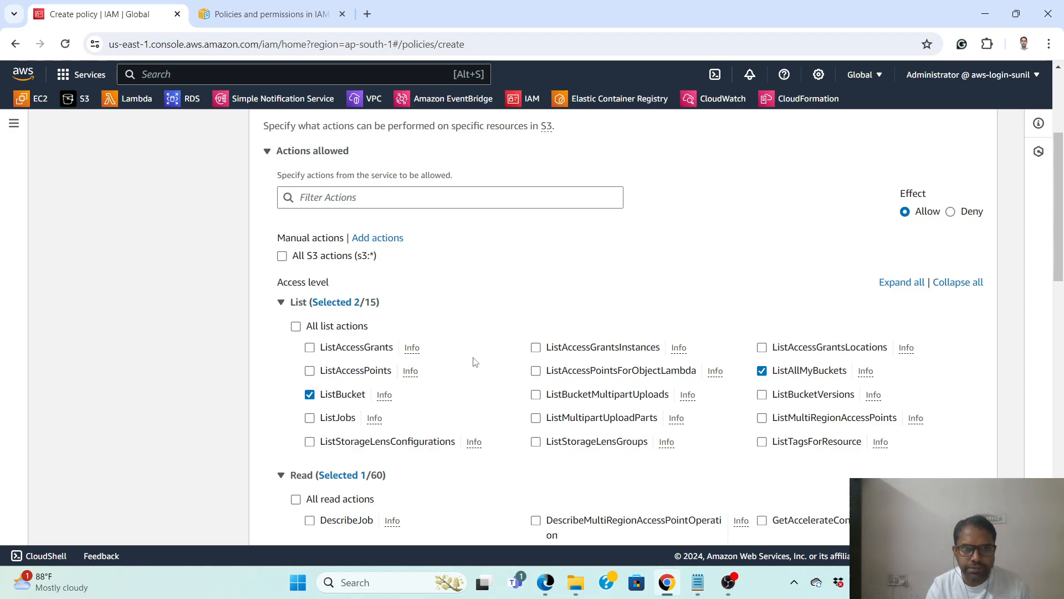
{"action": "scroll", "coordinate": [510, 361], "scroll_direction": "down", "scroll_amount": 11}
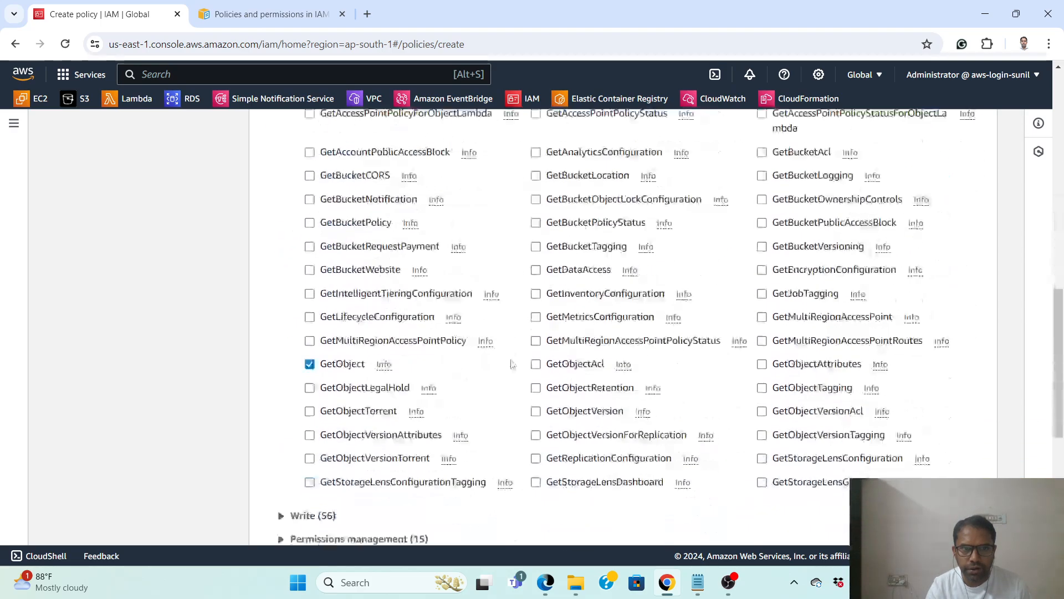
{"action": "scroll", "coordinate": [510, 362], "scroll_direction": "up", "scroll_amount": 1}
{"action": "scroll", "coordinate": [493, 360], "scroll_direction": "down", "scroll_amount": 7}
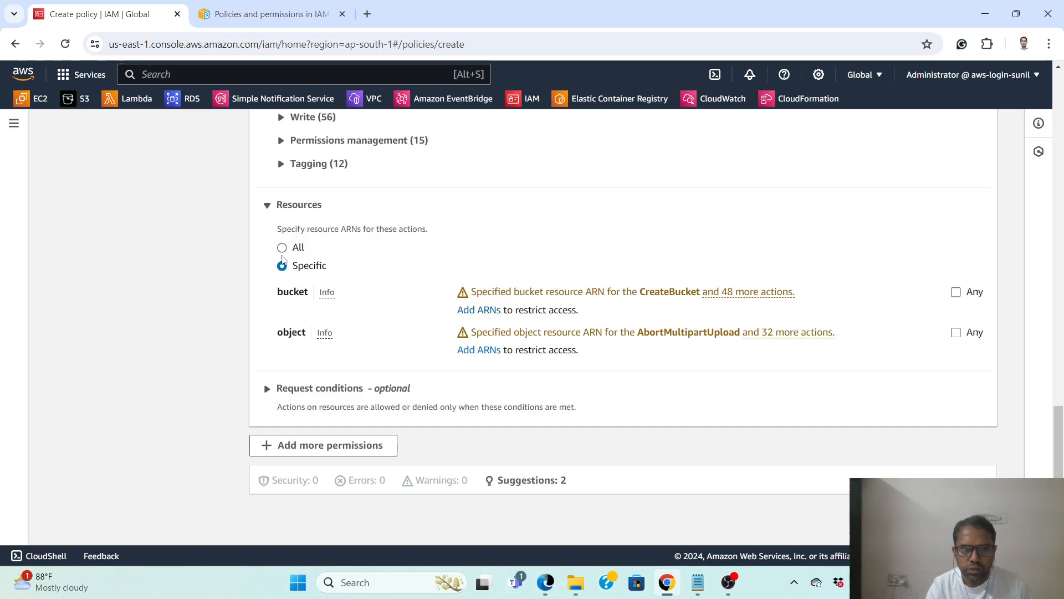
{"action": "left_click", "coordinate": [282, 248]}
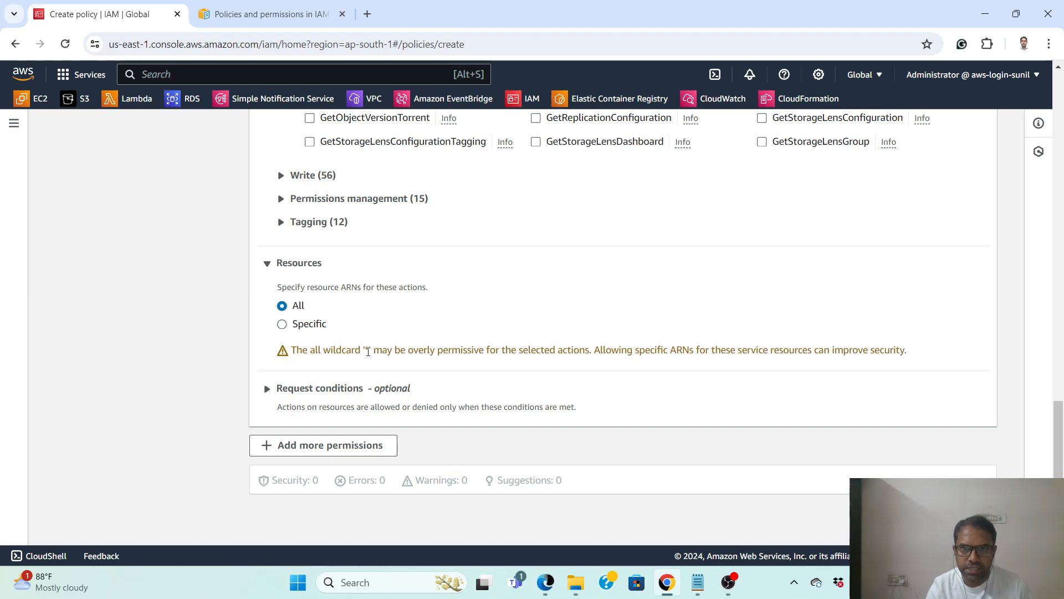
Review the S3 statement's effect, its selected list and read actions, and its resource setting
{"action": "scroll", "coordinate": [515, 344], "scroll_direction": "up", "scroll_amount": 20}
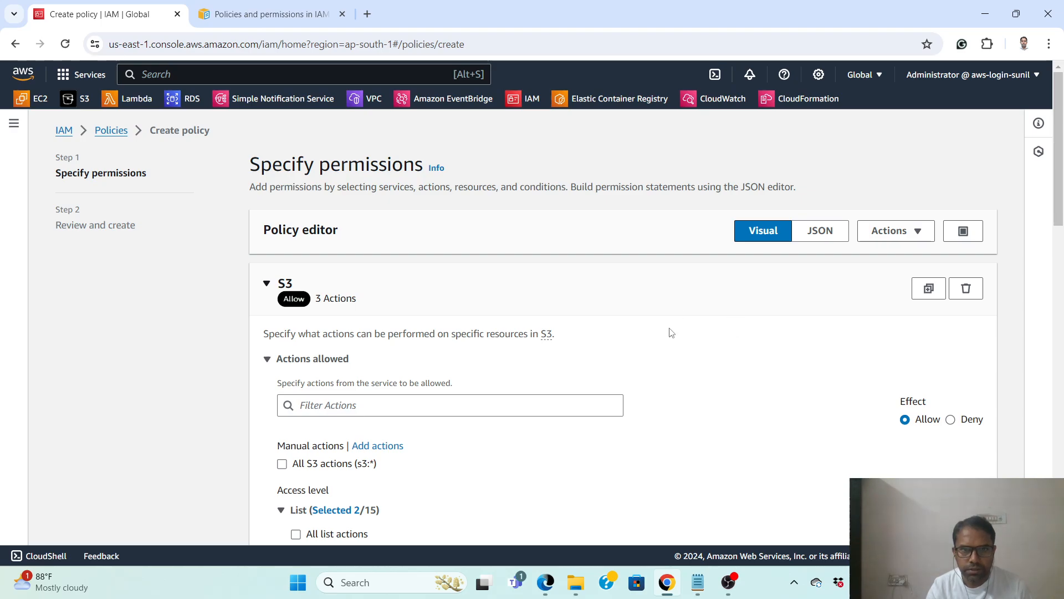
{"action": "scroll", "coordinate": [713, 335], "scroll_direction": "down", "scroll_amount": 15}
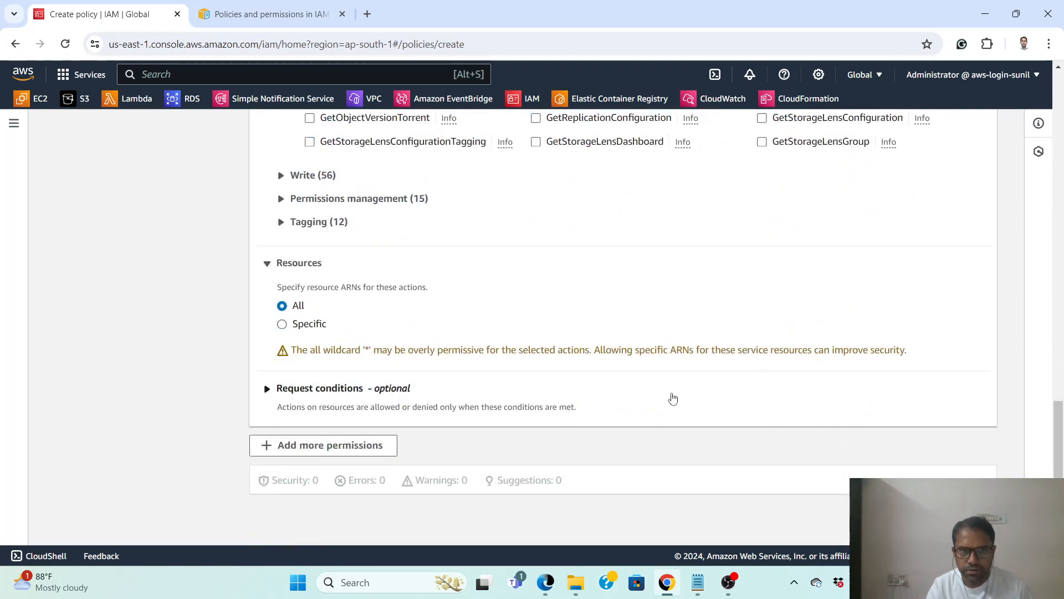
{"action": "scroll", "coordinate": [520, 333], "scroll_direction": "up", "scroll_amount": 15}
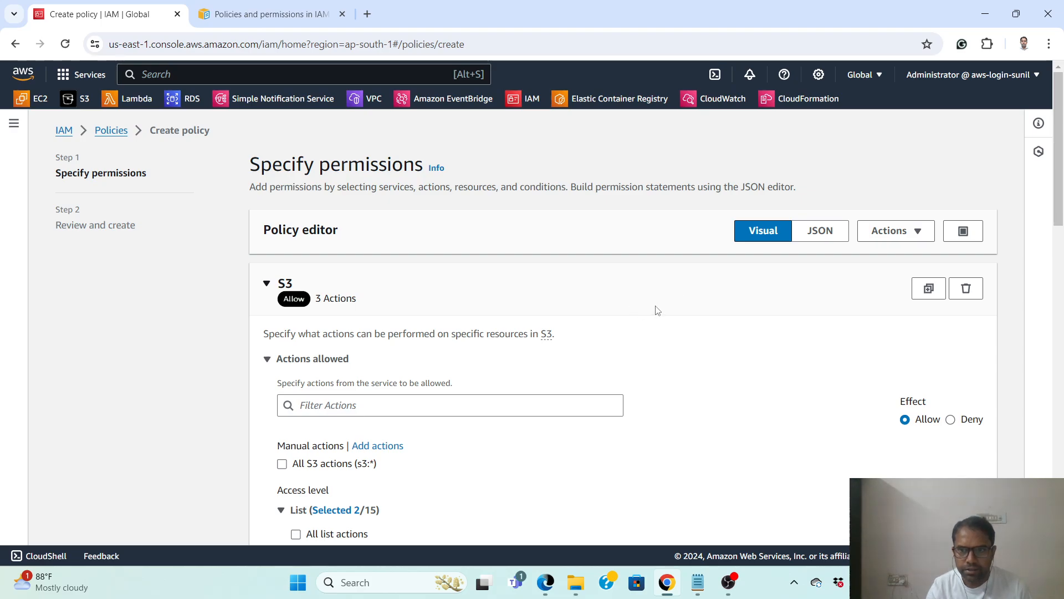
{"action": "scroll", "coordinate": [655, 306], "scroll_direction": "down", "scroll_amount": 1}
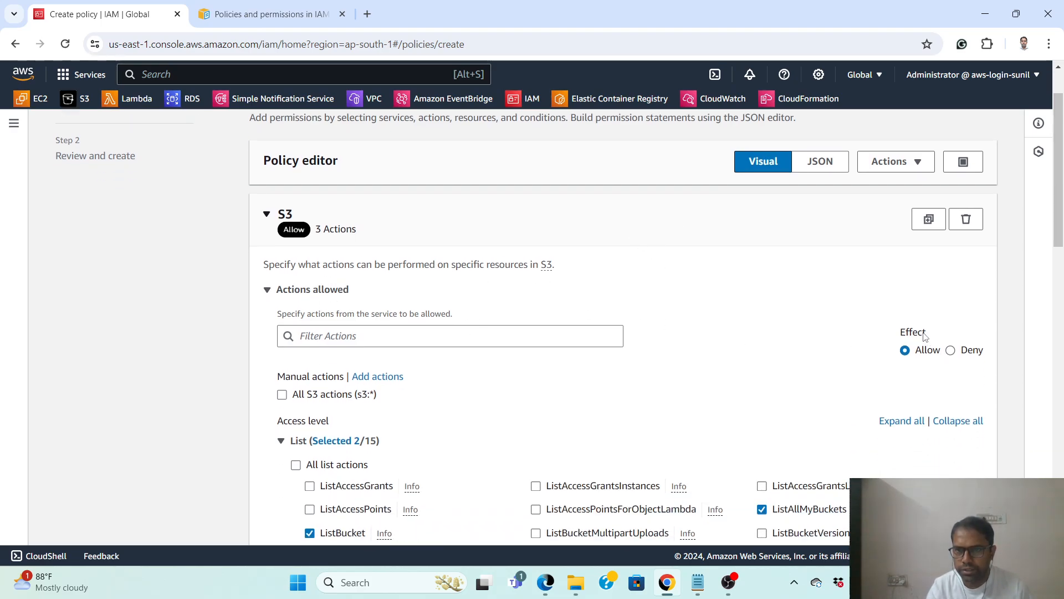
{"action": "left_click_drag", "start_coordinate": [924, 333], "coordinate": [898, 334]}
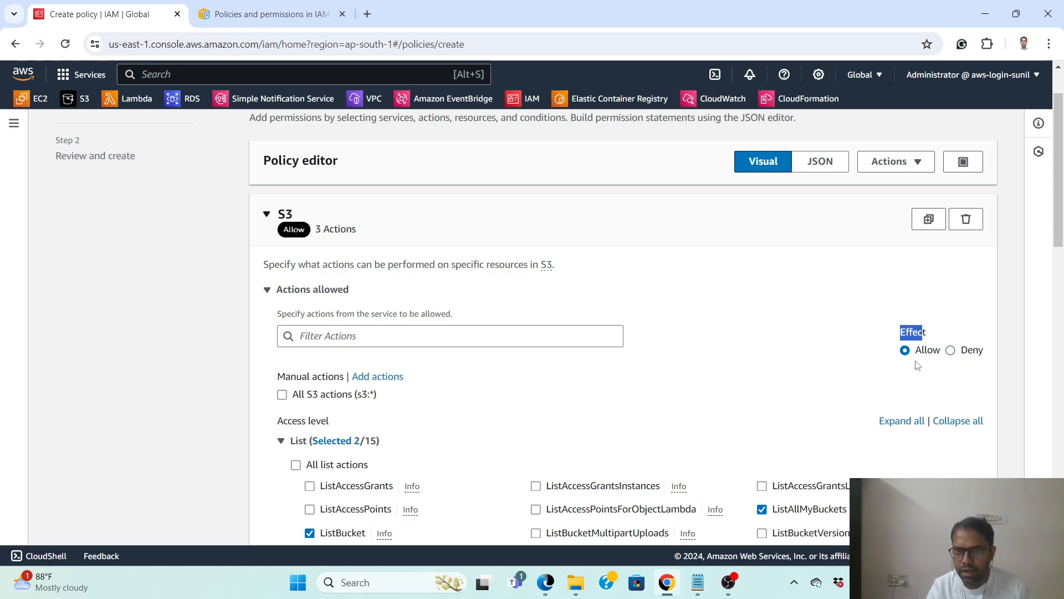
{"action": "scroll", "coordinate": [735, 365], "scroll_direction": "down", "scroll_amount": 3}
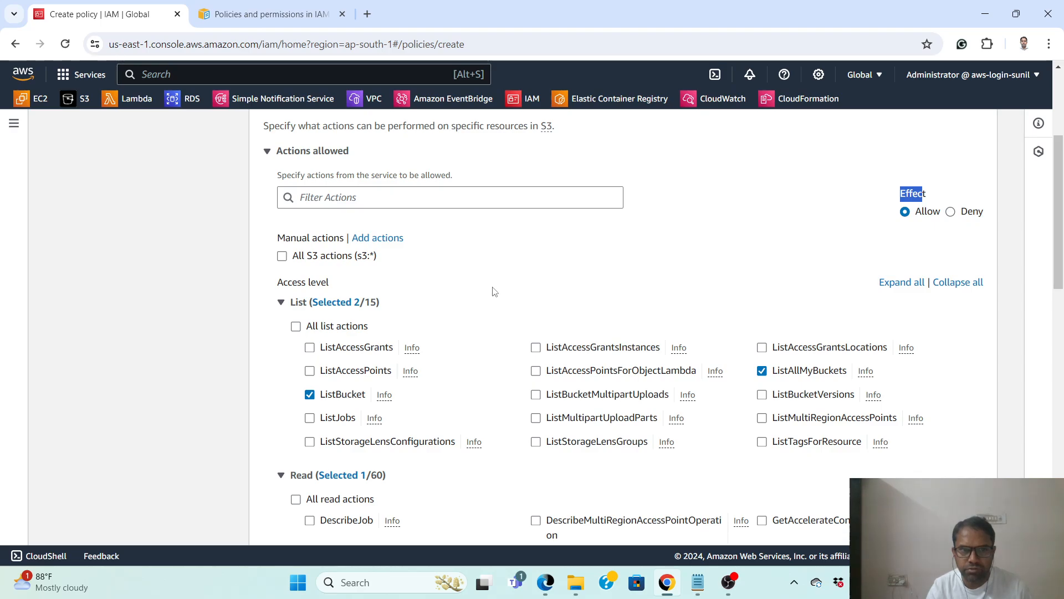
{"action": "scroll", "coordinate": [491, 313], "scroll_direction": "down", "scroll_amount": 1}
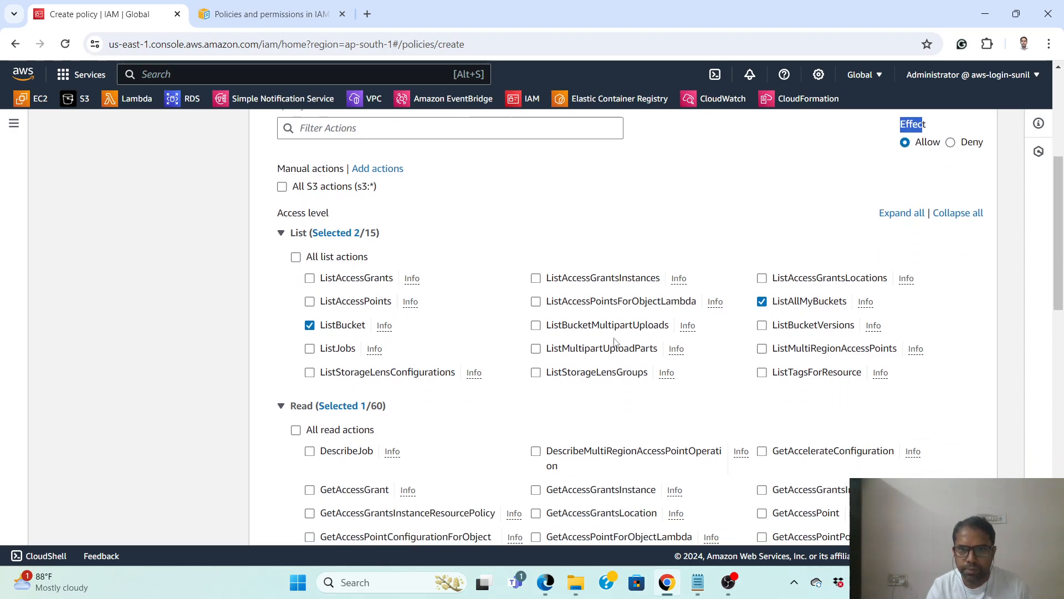
{"action": "scroll", "coordinate": [558, 319], "scroll_direction": "down", "scroll_amount": 2}
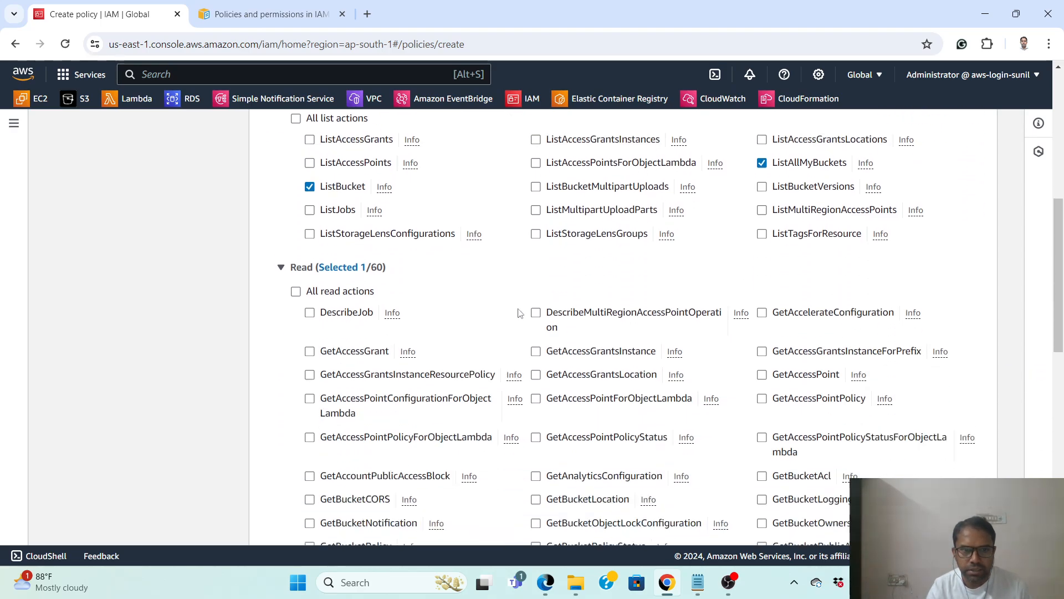
{"action": "scroll", "coordinate": [500, 335], "scroll_direction": "down", "scroll_amount": 3}
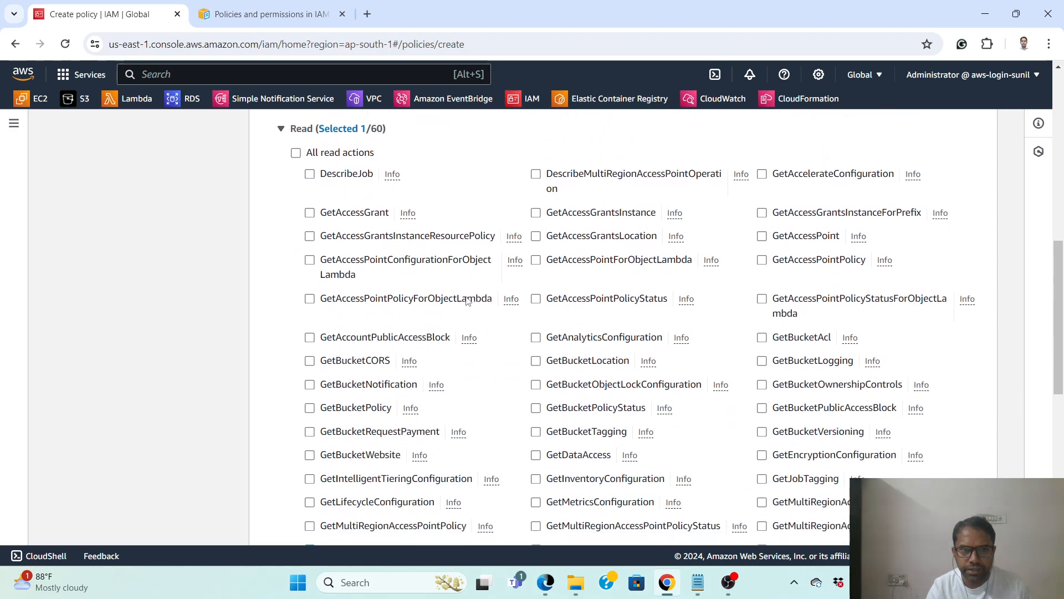
{"action": "scroll", "coordinate": [490, 334], "scroll_direction": "down", "scroll_amount": 2}
{"action": "scroll", "coordinate": [453, 409], "scroll_direction": "down", "scroll_amount": 3}
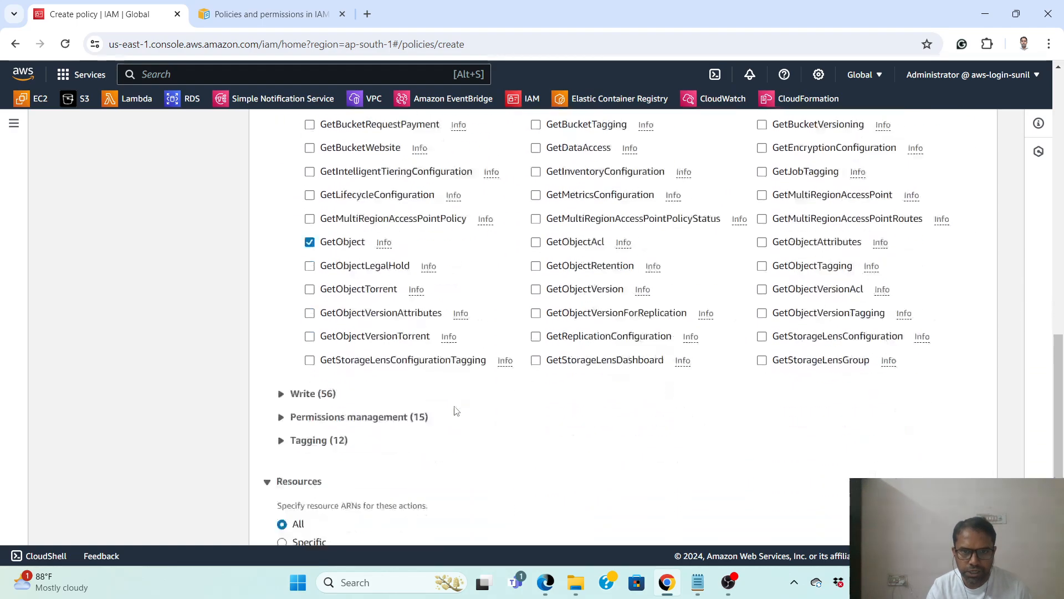
{"action": "scroll", "coordinate": [496, 383], "scroll_direction": "down", "scroll_amount": 3}
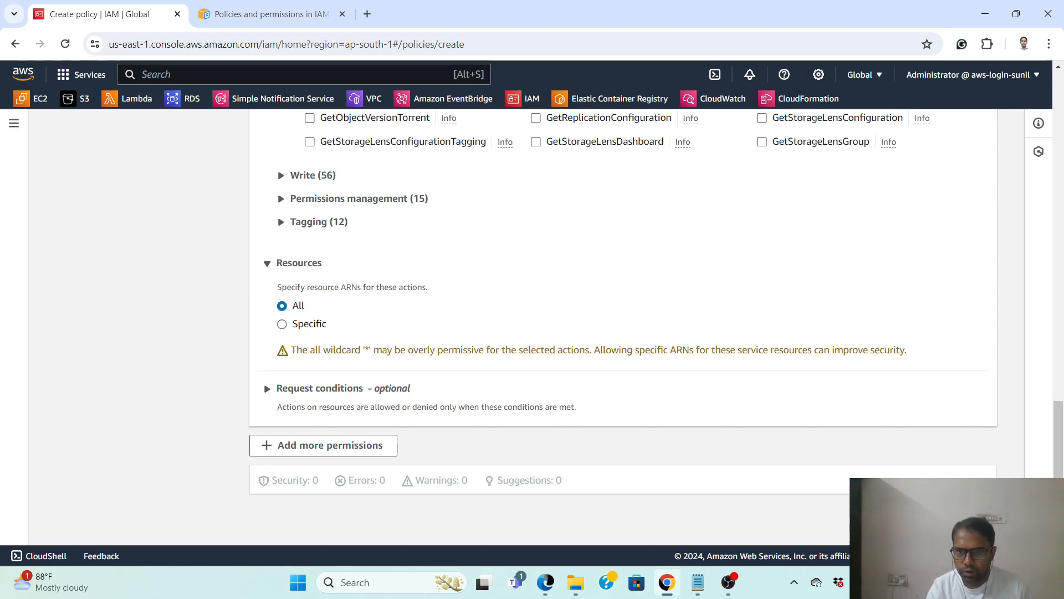
Continue to the policy's review stage and name the policy S3NewHirepolicy
{"action": "left_click", "coordinate": [977, 516]}
{"action": "scroll", "coordinate": [290, 358], "scroll_direction": "down", "scroll_amount": 2}
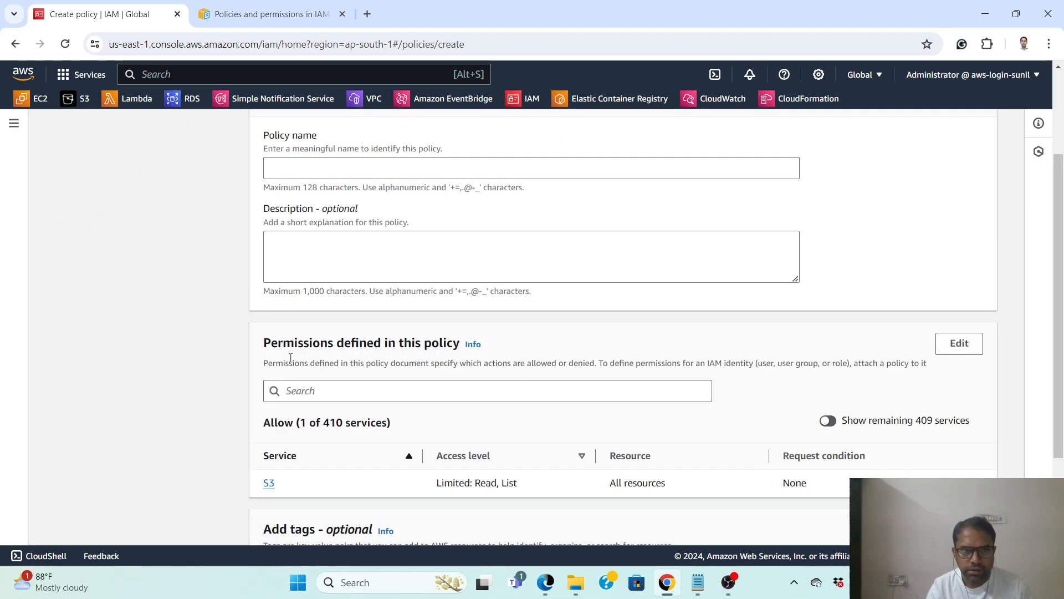
{"action": "scroll", "coordinate": [396, 326], "scroll_direction": "up", "scroll_amount": 2}
{"action": "left_click", "coordinate": [310, 310]}
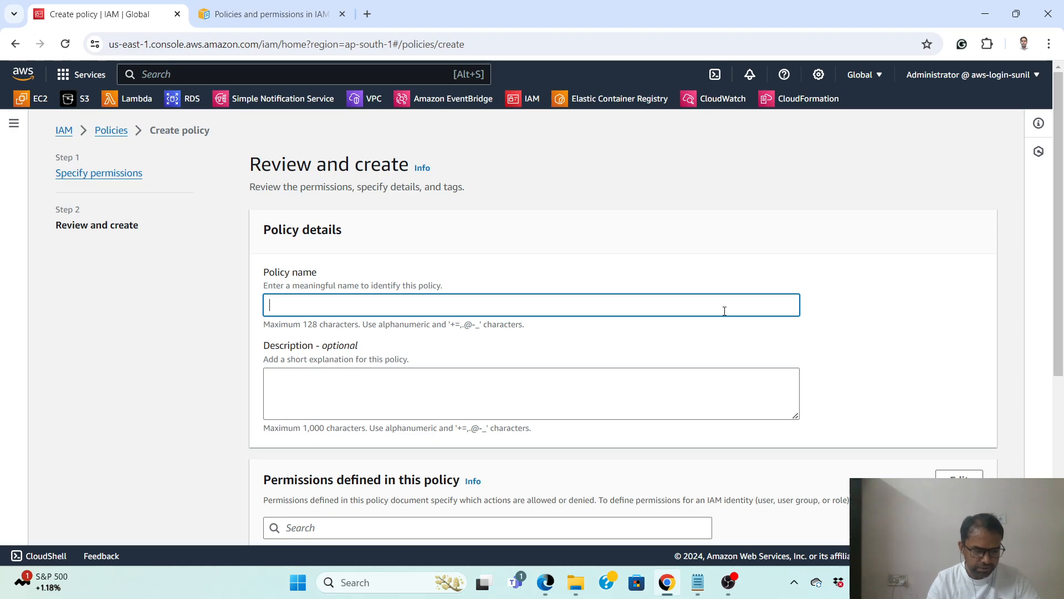
{"action": "type", "text": "S3"}
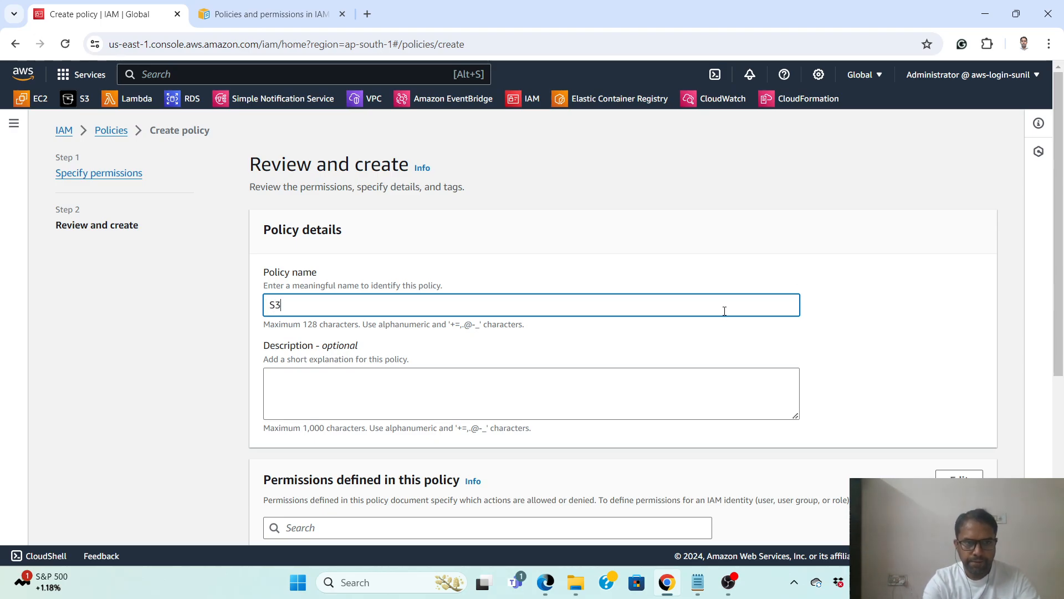
{"action": "type", "text": "New"}
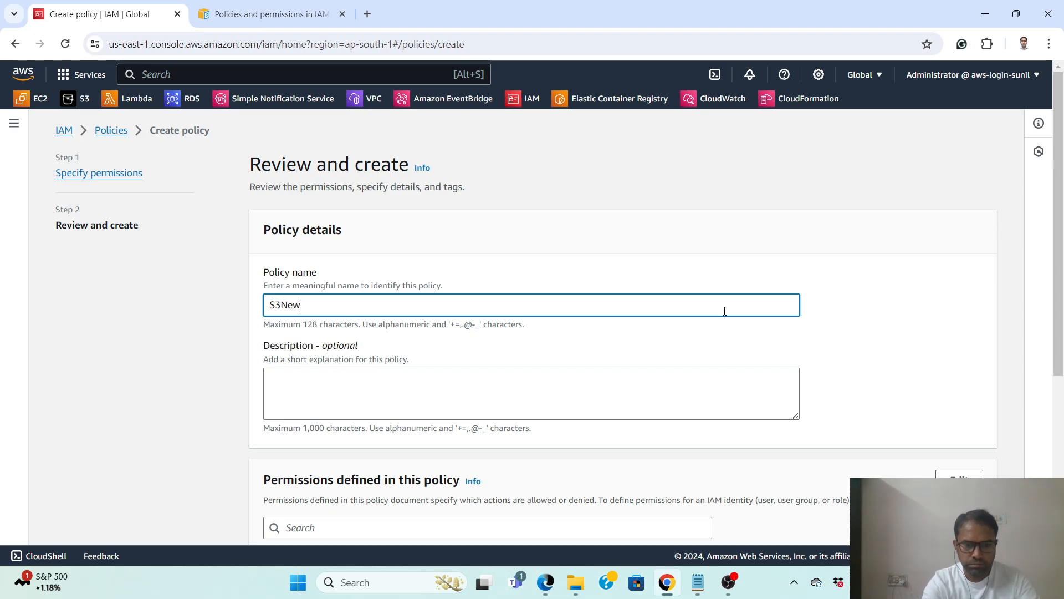
{"action": "type", "text": "Hire"}
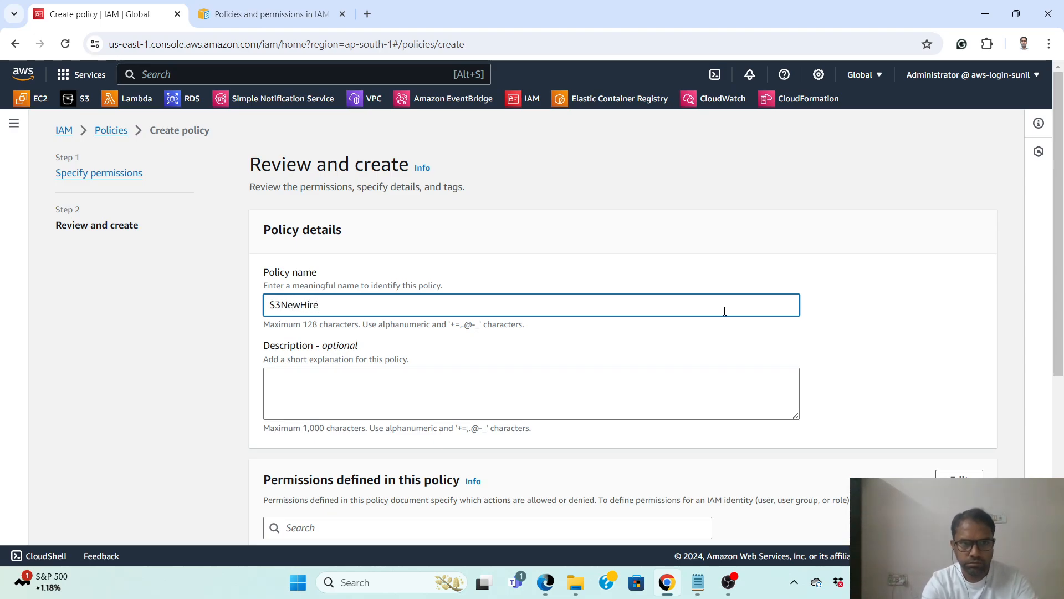
{"action": "type", "text": "polic"}
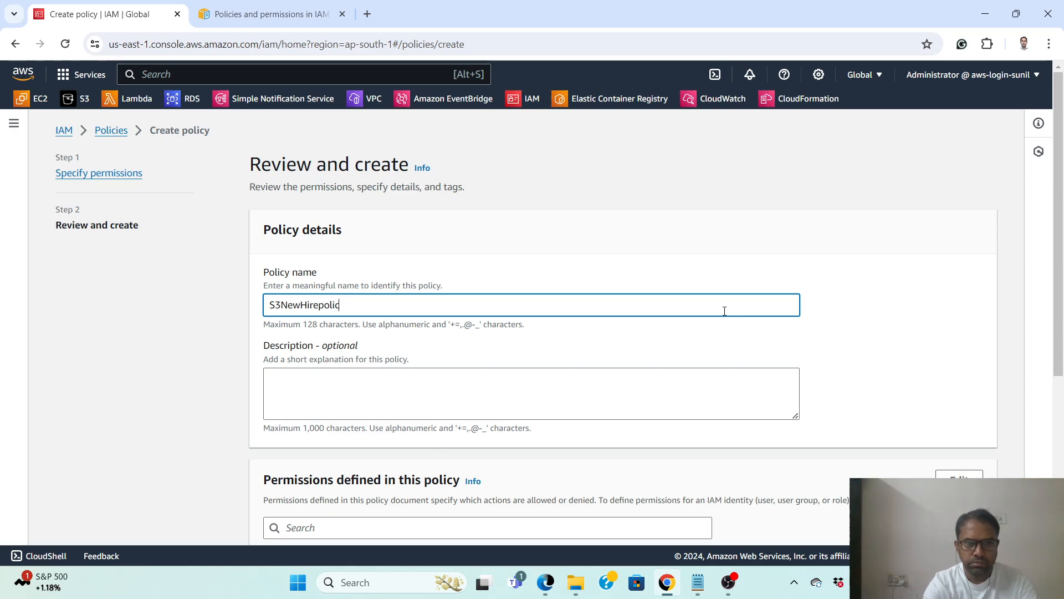
{"action": "type", "text": "y"}
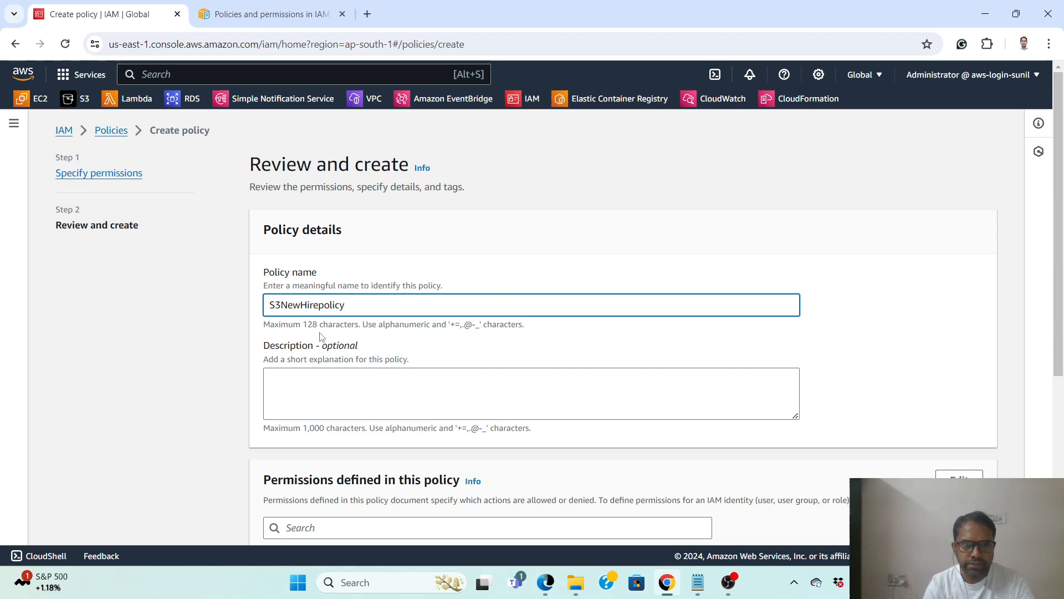
Describe the policy as "Providing listing and S3 objects download access to the new user", correcting the misspelled word "download"
{"action": "scroll", "coordinate": [354, 337], "scroll_direction": "down", "scroll_amount": 2}
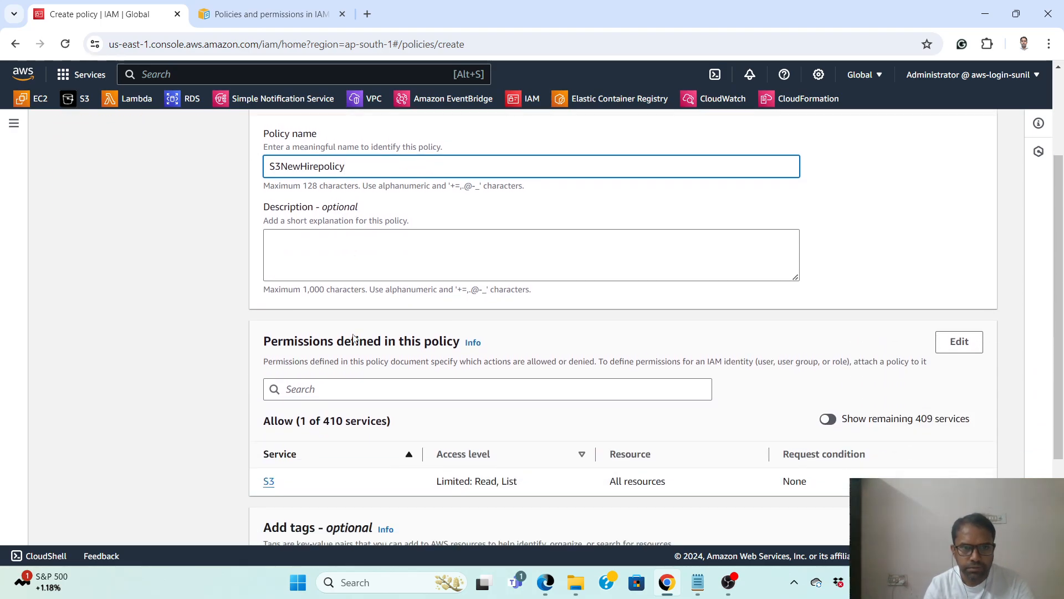
{"action": "left_click", "coordinate": [319, 253]}
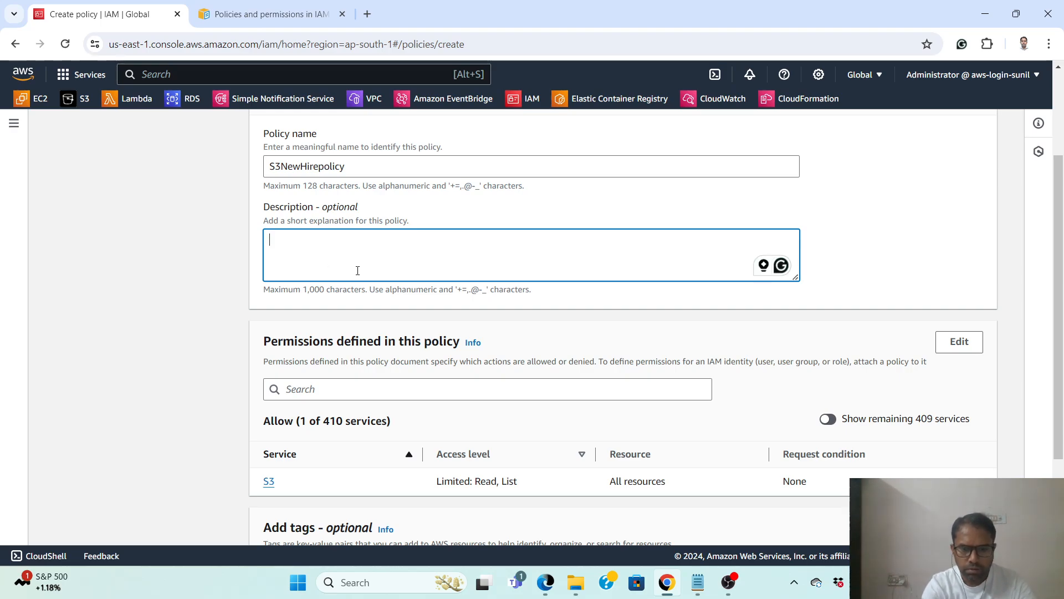
{"action": "type", "text": "Providing"}
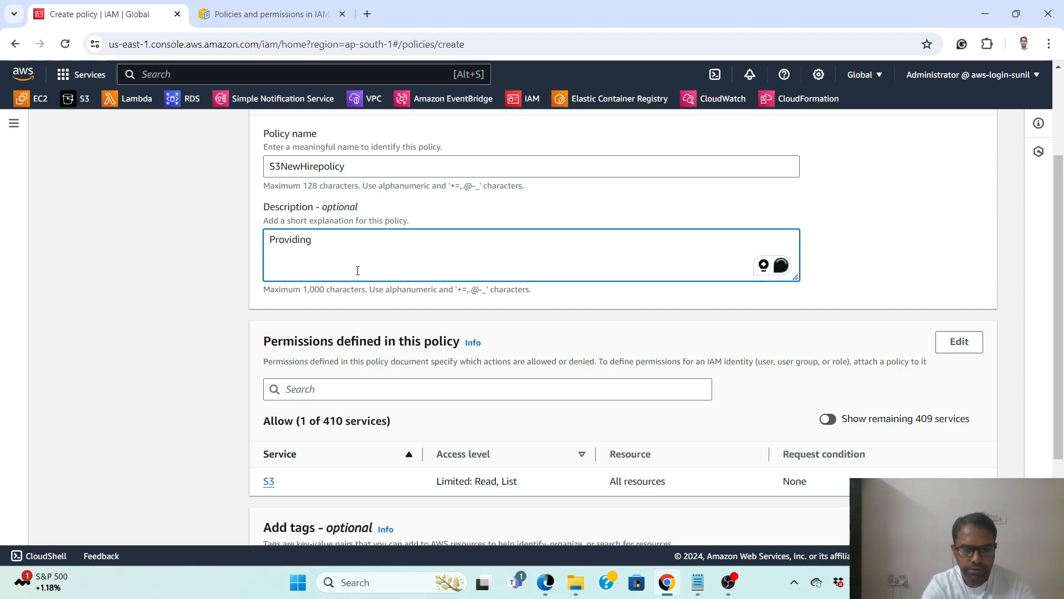
{"action": "type", "text": " listi"}
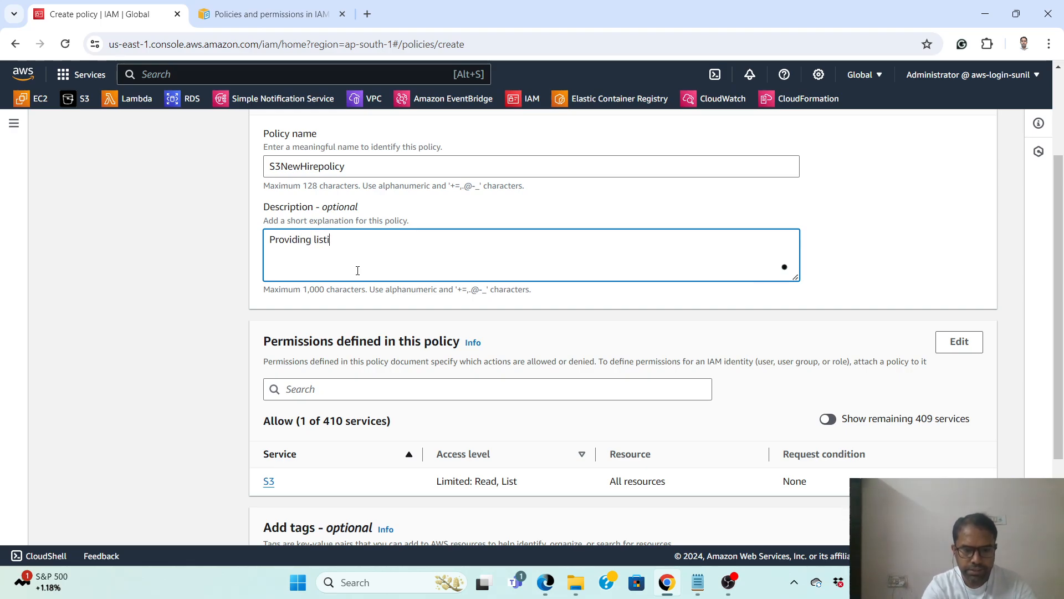
{"action": "type", "text": "ng and "}
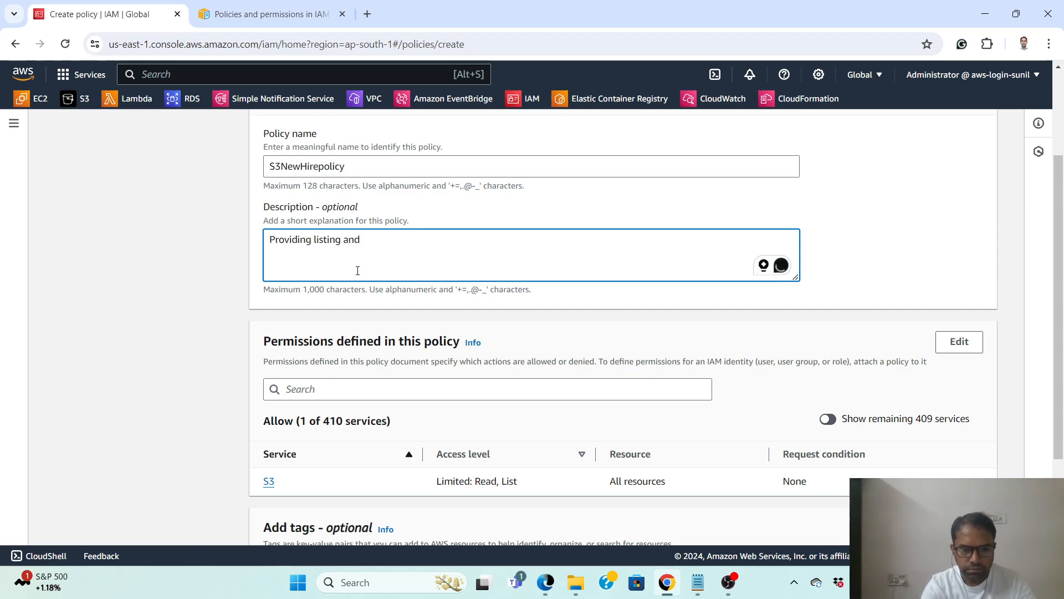
{"action": "type", "text": "S3 objec"}
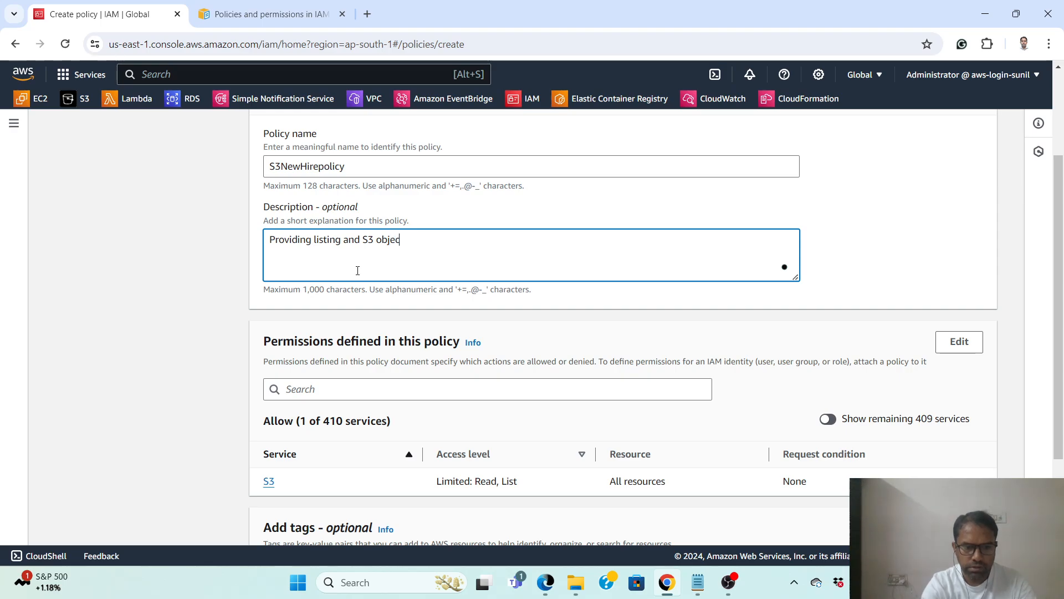
{"action": "type", "text": "ts d"}
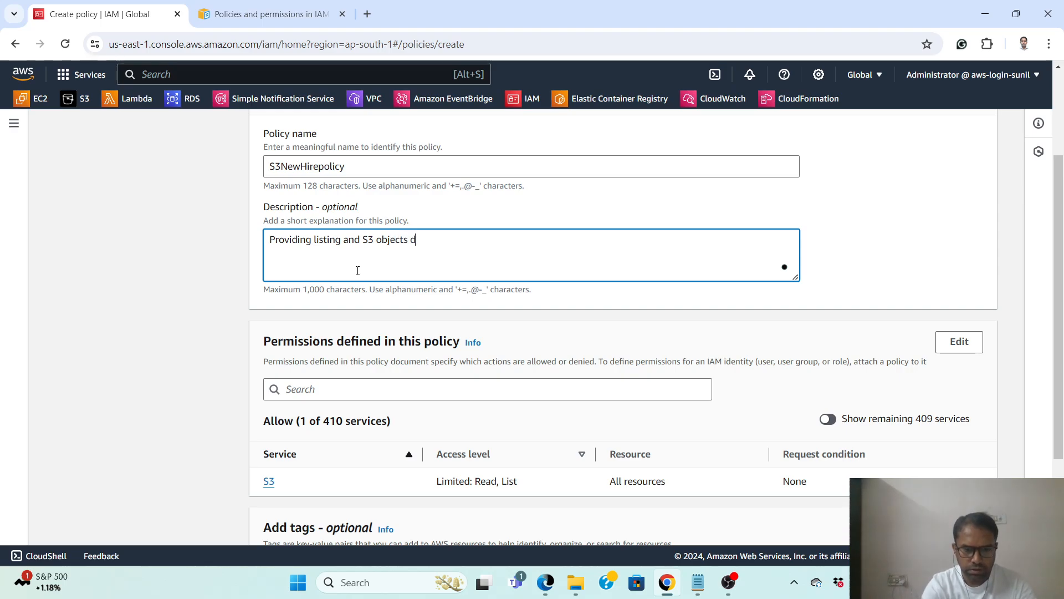
{"action": "type", "text": "ownlao"}
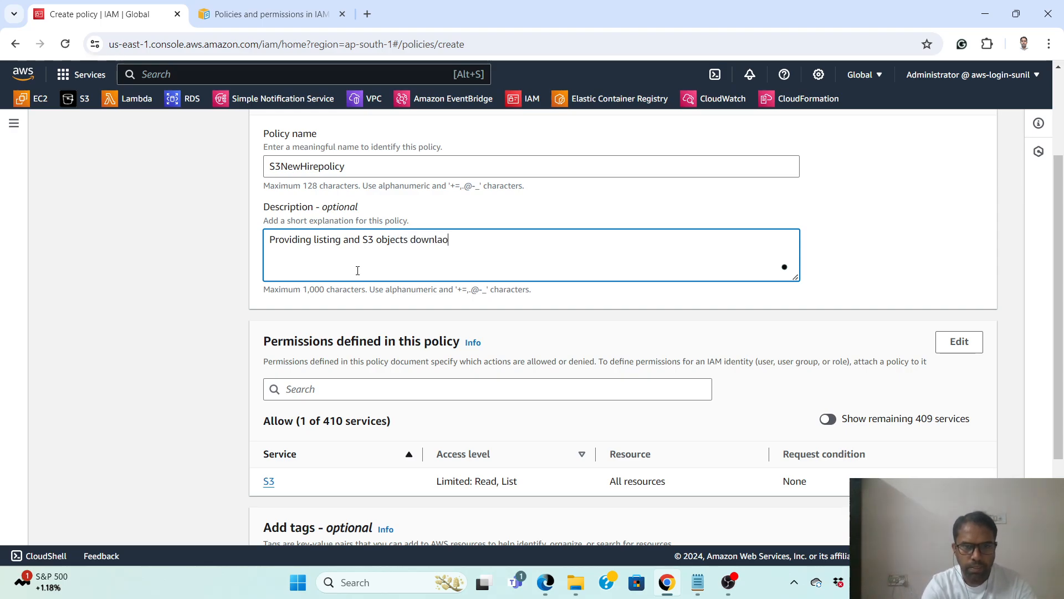
{"action": "type", "text": "d acc"}
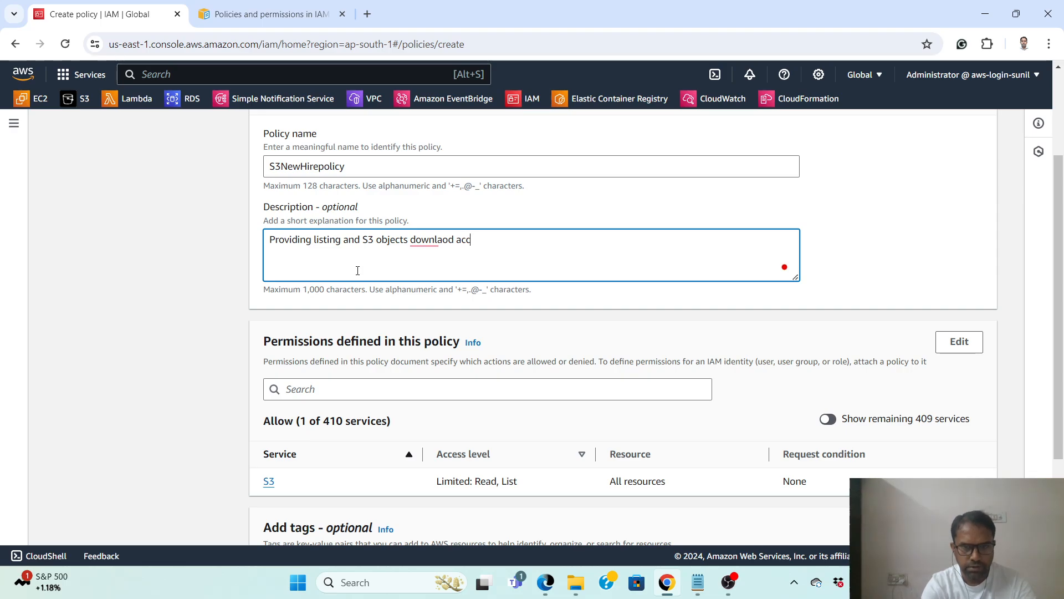
{"action": "type", "text": "ess to th"}
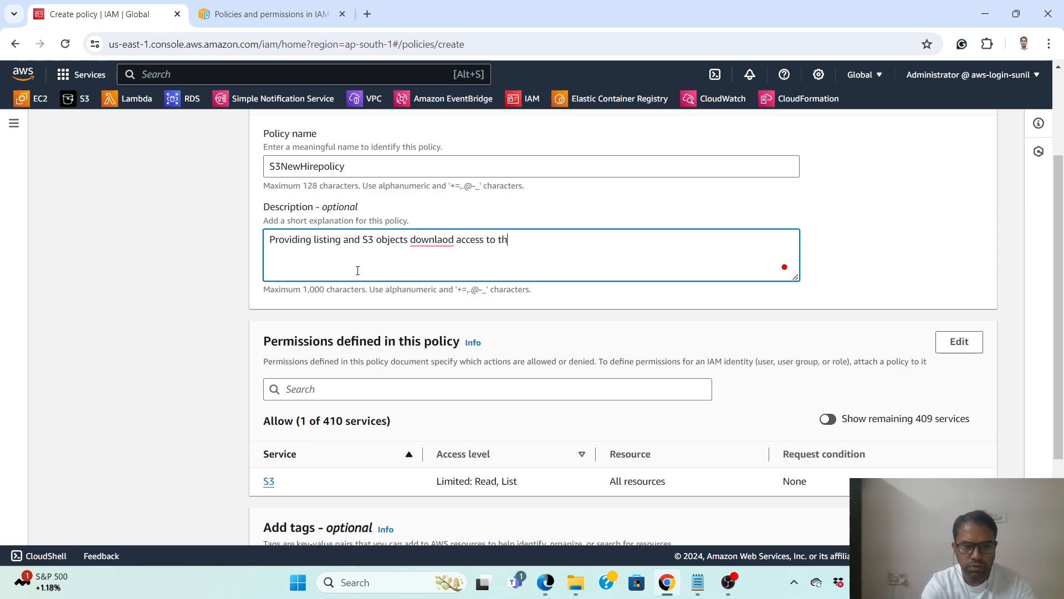
{"action": "type", "text": "e new "}
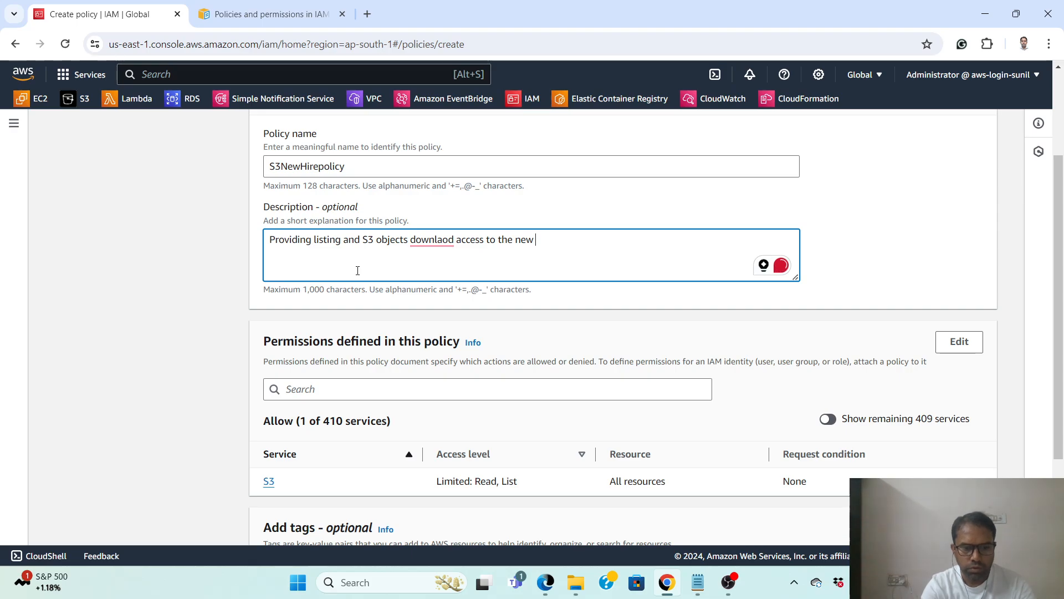
{"action": "type", "text": "user"}
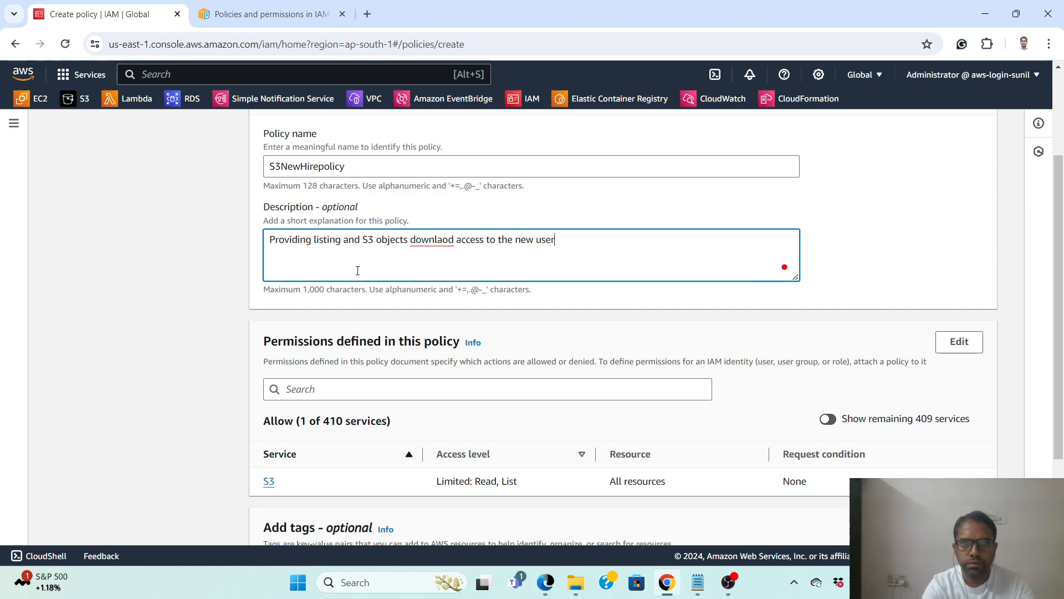
{"action": "mouse_move", "coordinate": [431, 242]}
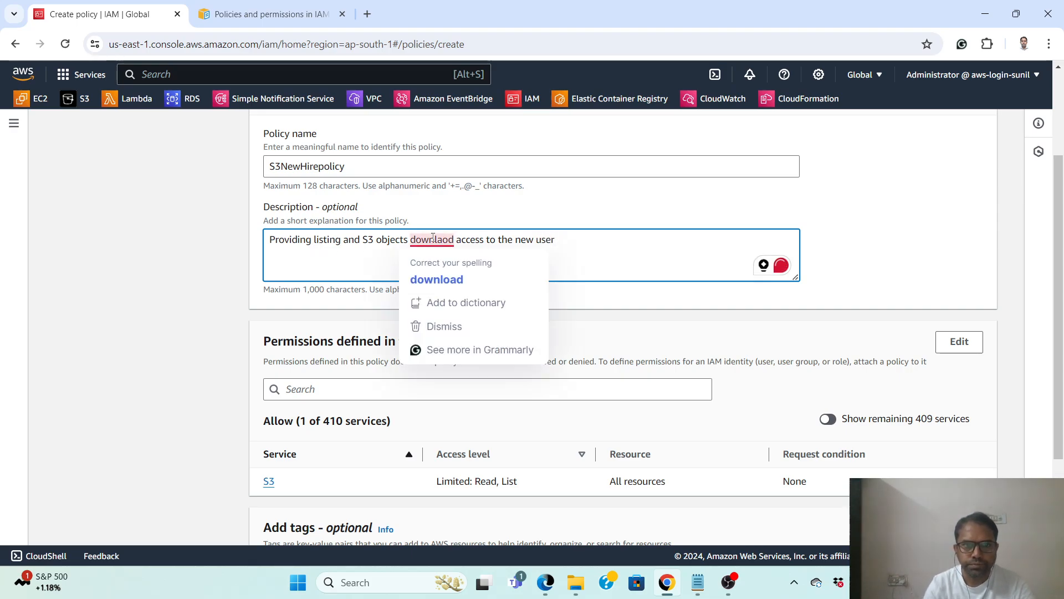
{"action": "left_click", "coordinate": [445, 276]}
Check the S3 permission's request condition in the policy summary and create the policy
{"action": "scroll", "coordinate": [608, 351], "scroll_direction": "down", "scroll_amount": 2}
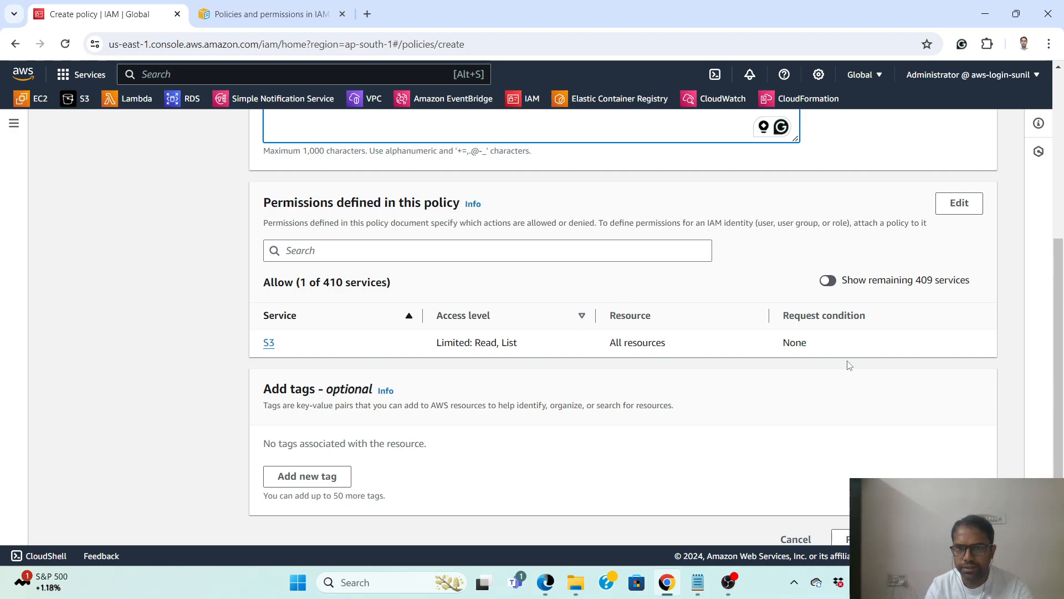
{"action": "scroll", "coordinate": [842, 361], "scroll_direction": "down", "scroll_amount": 1}
{"action": "left_click_drag", "start_coordinate": [785, 302], "coordinate": [868, 305]}
{"action": "left_click_drag", "start_coordinate": [784, 327], "coordinate": [819, 331]}
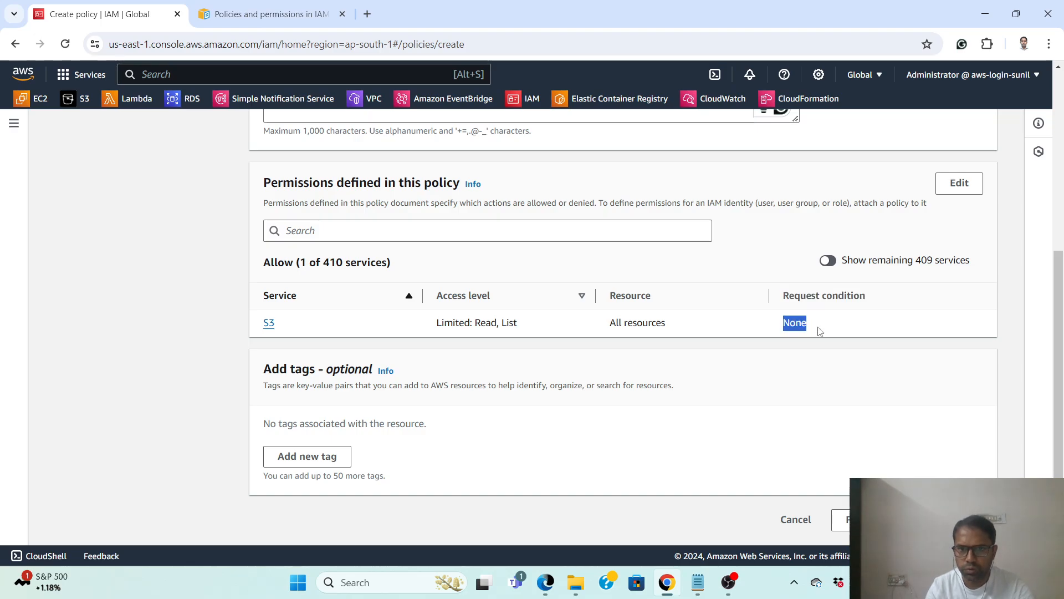
{"action": "left_click", "coordinate": [860, 361]}
{"action": "left_click_drag", "start_coordinate": [782, 331], "coordinate": [844, 333]}
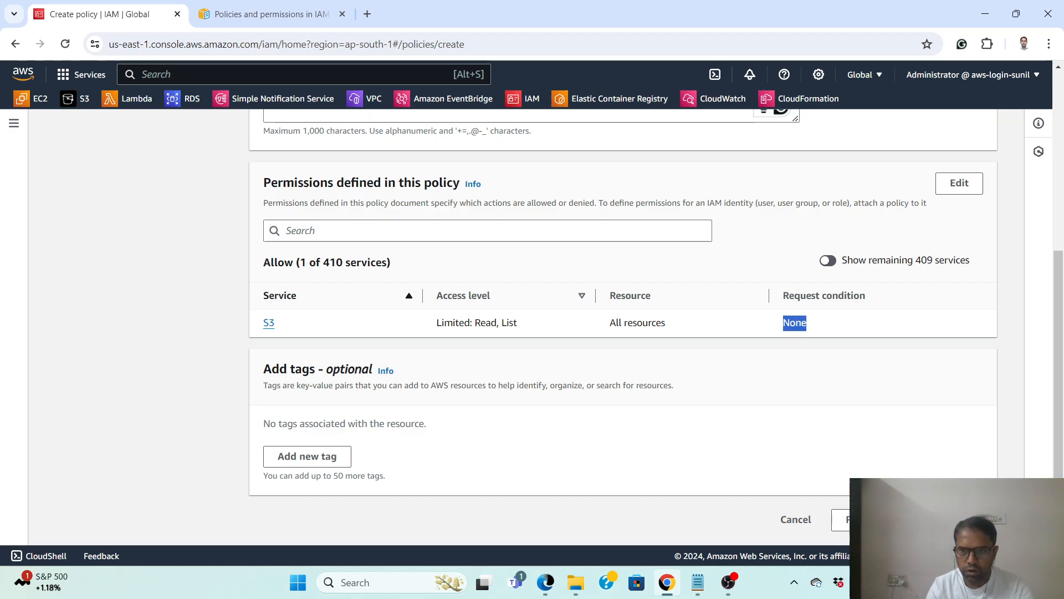
{"action": "left_click", "coordinate": [952, 519]}
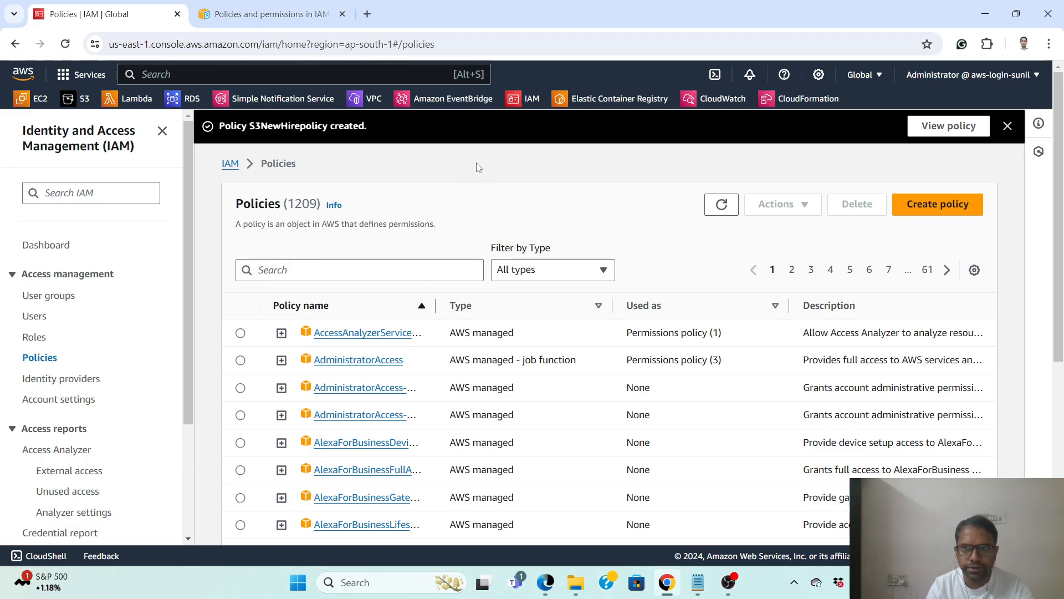
View the newly created policy and examine its type and the read and list actions it allows in S3
{"action": "left_click", "coordinate": [943, 129]}
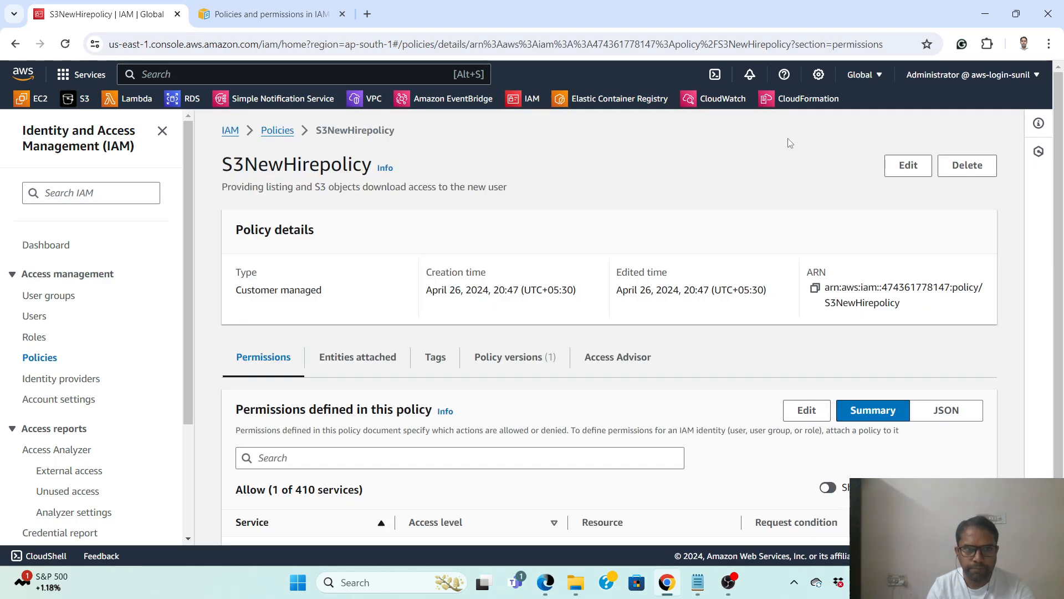
{"action": "scroll", "coordinate": [369, 396], "scroll_direction": "down", "scroll_amount": 1}
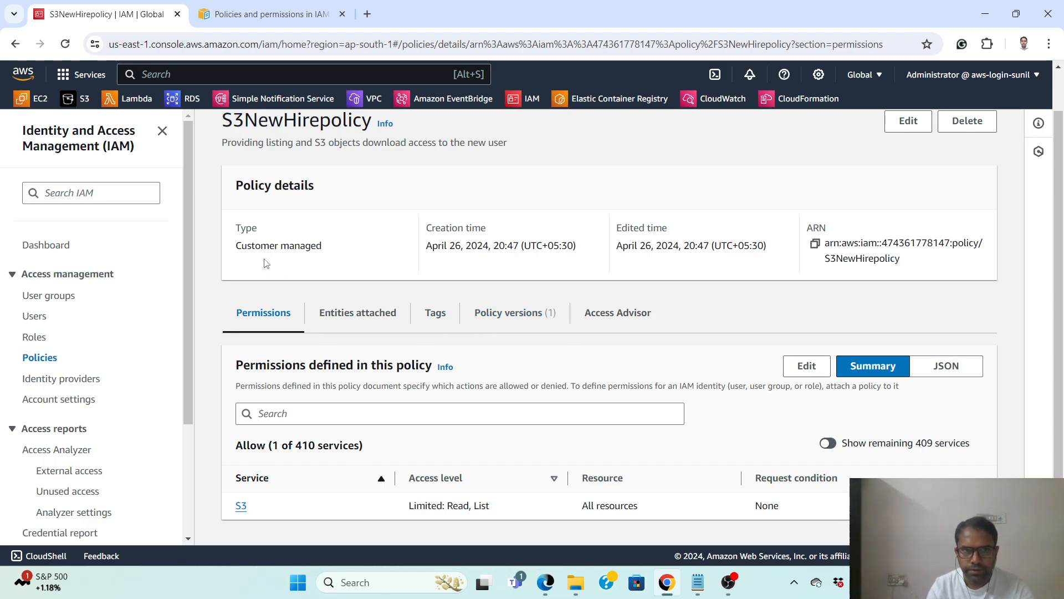
{"action": "left_click_drag", "start_coordinate": [233, 248], "coordinate": [340, 261]}
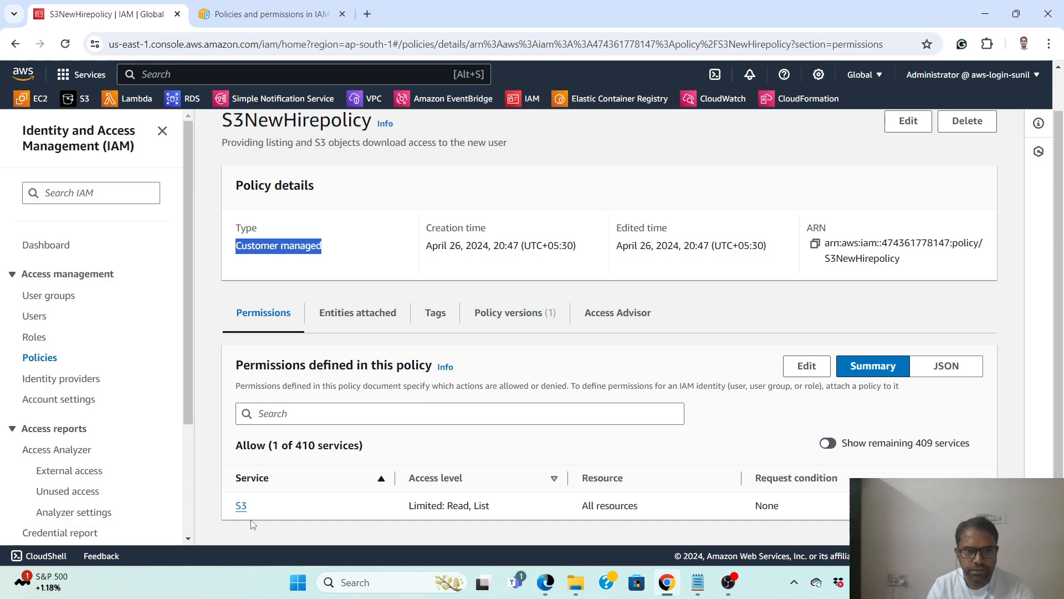
{"action": "left_click", "coordinate": [241, 505]}
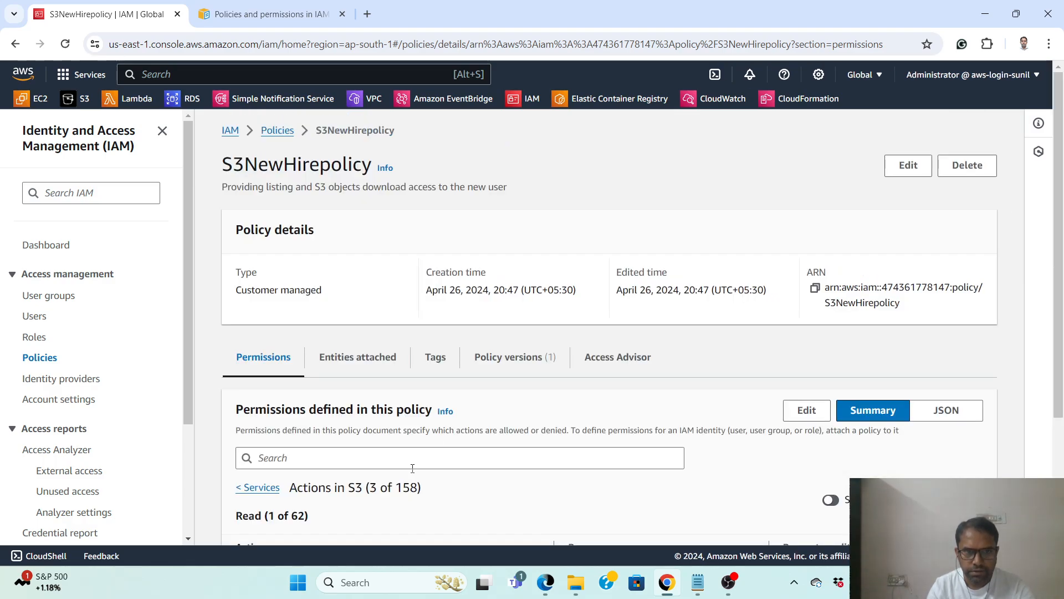
{"action": "scroll", "coordinate": [416, 474], "scroll_direction": "down", "scroll_amount": 3}
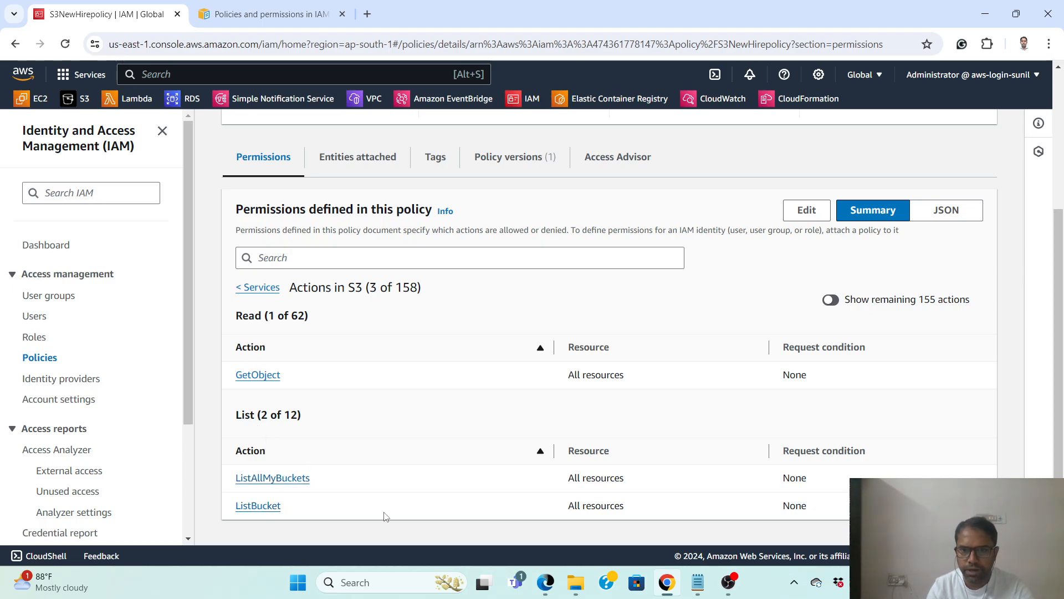
{"action": "scroll", "coordinate": [447, 467], "scroll_direction": "up", "scroll_amount": 4}
{"action": "scroll", "coordinate": [784, 480], "scroll_direction": "down", "scroll_amount": 4}
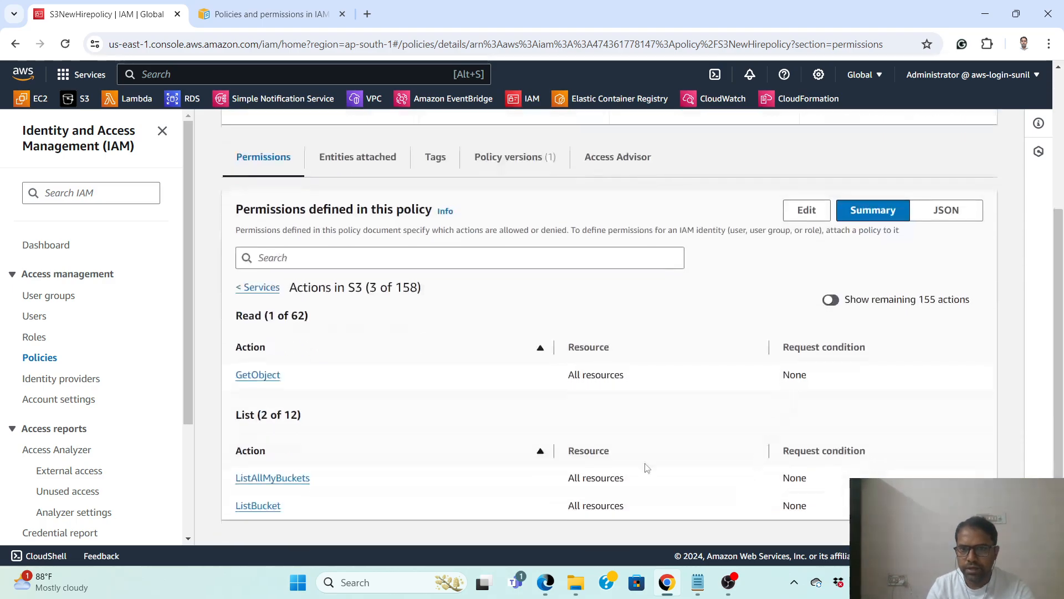
Show the policy's permissions as JSON and read through its effect, actions and resource
{"action": "left_click", "coordinate": [950, 210]}
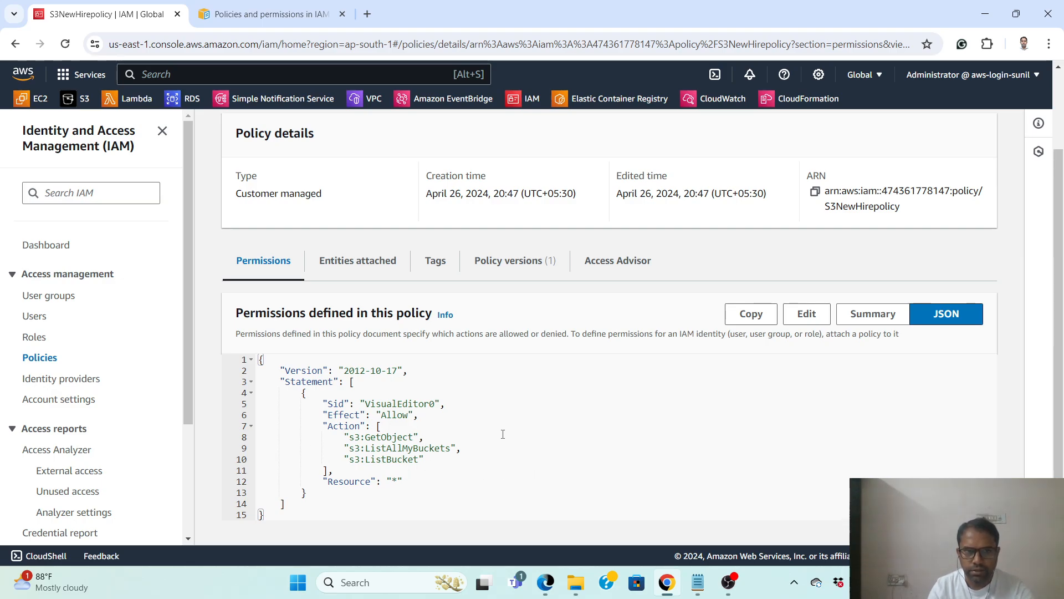
{"action": "scroll", "coordinate": [515, 433], "scroll_direction": "up", "scroll_amount": 2}
{"action": "scroll", "coordinate": [533, 432], "scroll_direction": "down", "scroll_amount": 2}
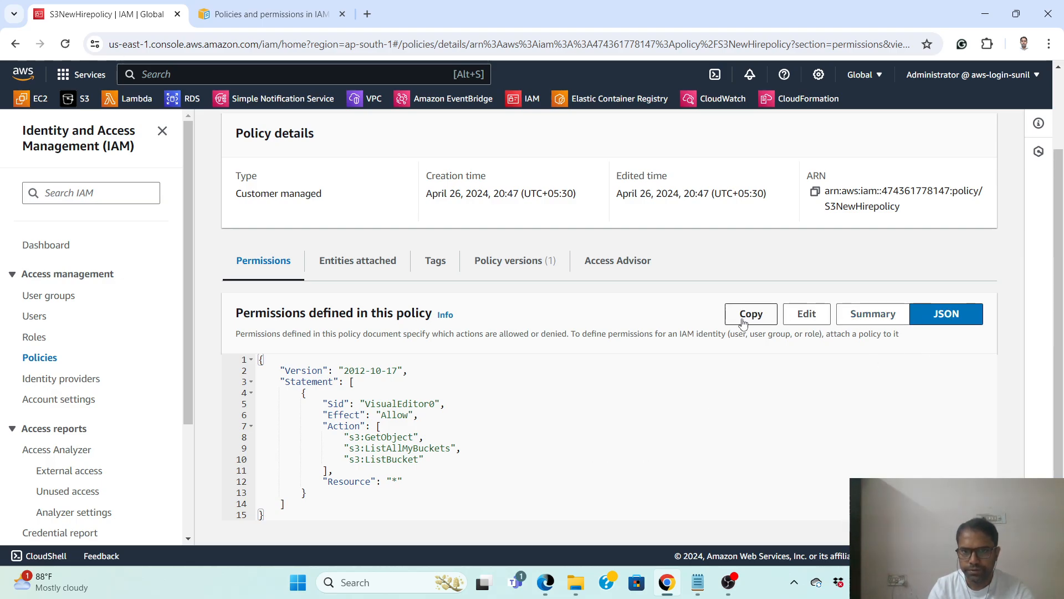
{"action": "scroll", "coordinate": [561, 344], "scroll_direction": "up", "scroll_amount": 2}
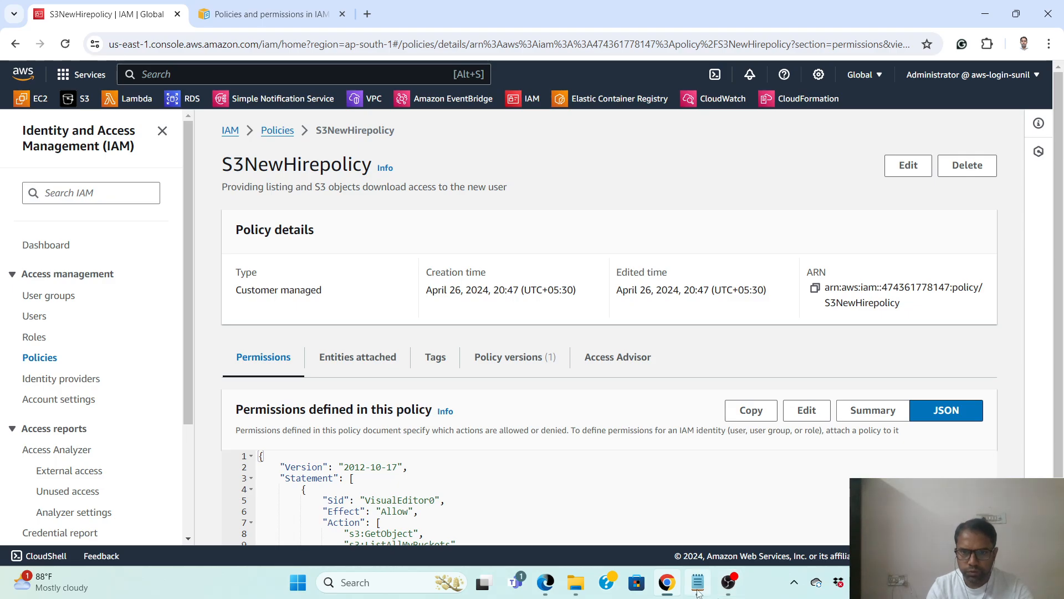
Switch to Notepad to check the remaining steps of the hands-on exercise, and return to Chrome
{"action": "mouse_move", "coordinate": [698, 585]}
{"action": "left_click", "coordinate": [683, 518]}
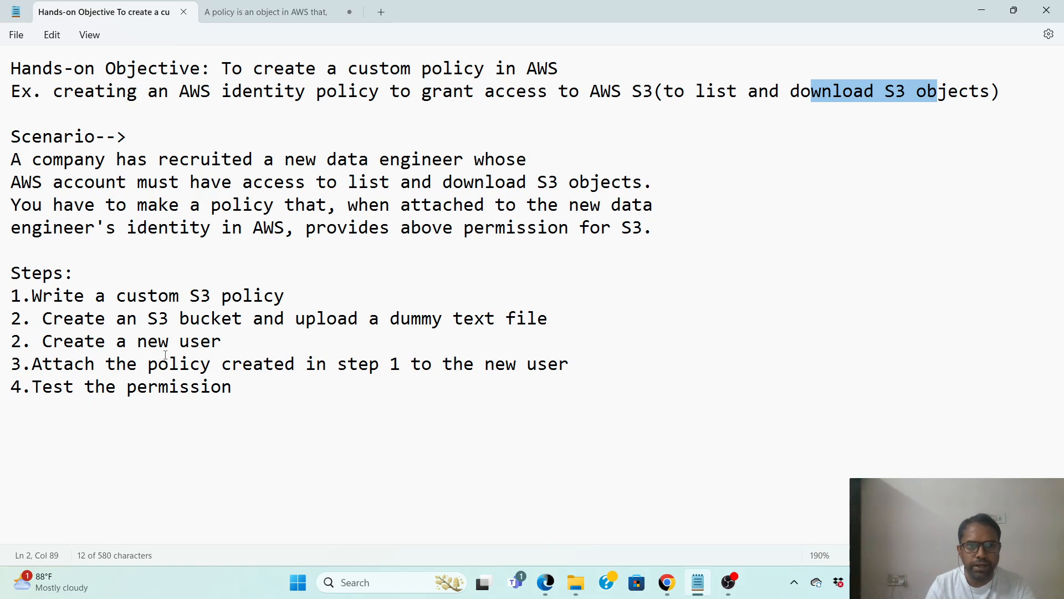
{"action": "mouse_move", "coordinate": [667, 595]}
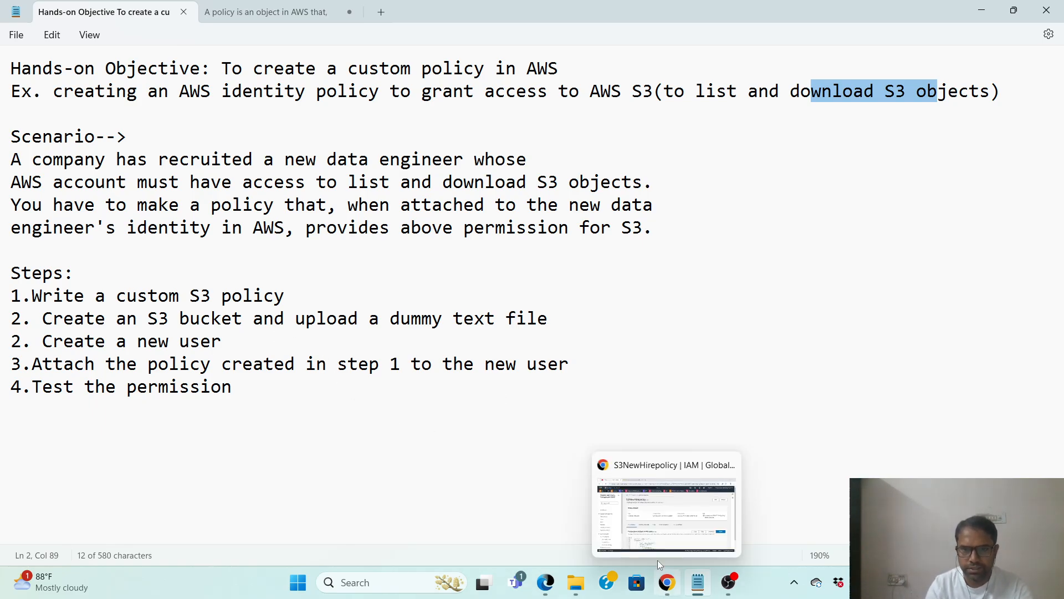
{"action": "left_click", "coordinate": [659, 526]}
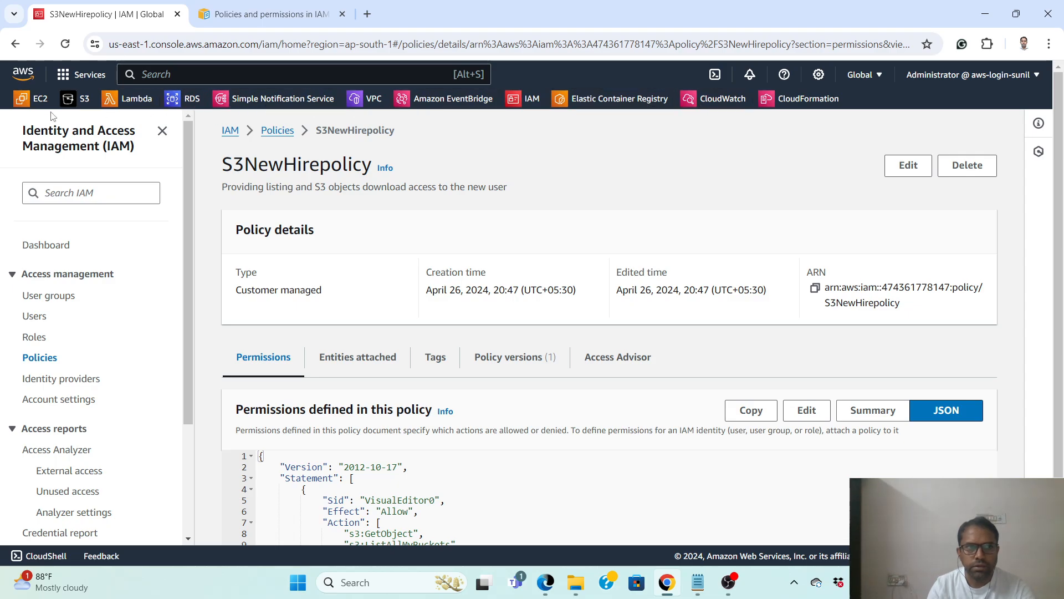
Open the S3 console in a separate browser tab and switch to it
{"action": "right_click", "coordinate": [85, 99]}
{"action": "left_click", "coordinate": [130, 118]}
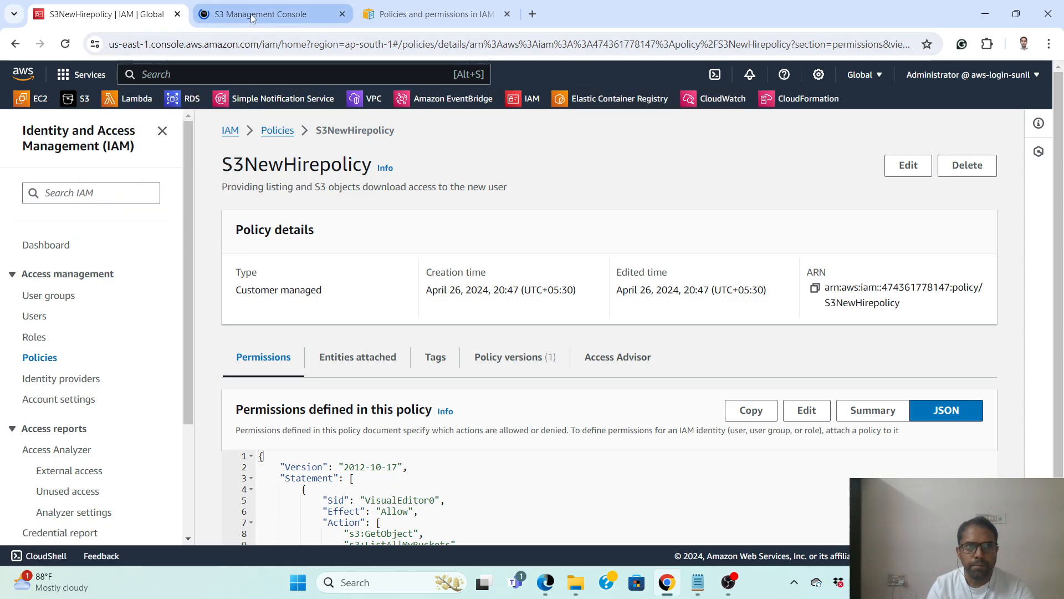
{"action": "left_click", "coordinate": [251, 14]}
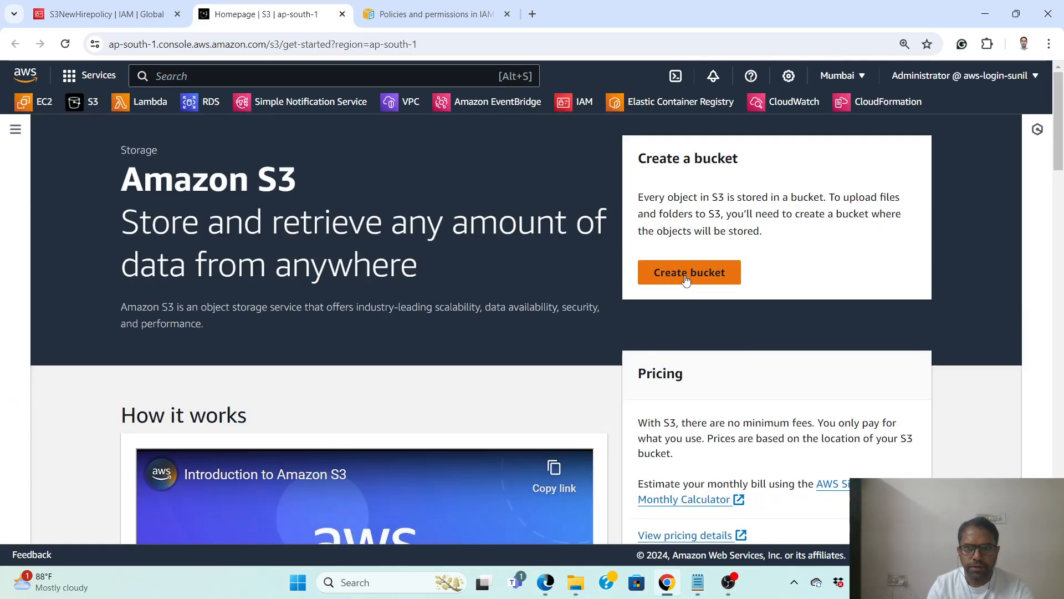
Start creating an S3 bucket and enter newhire-bucket as its name
{"action": "left_click", "coordinate": [688, 273]}
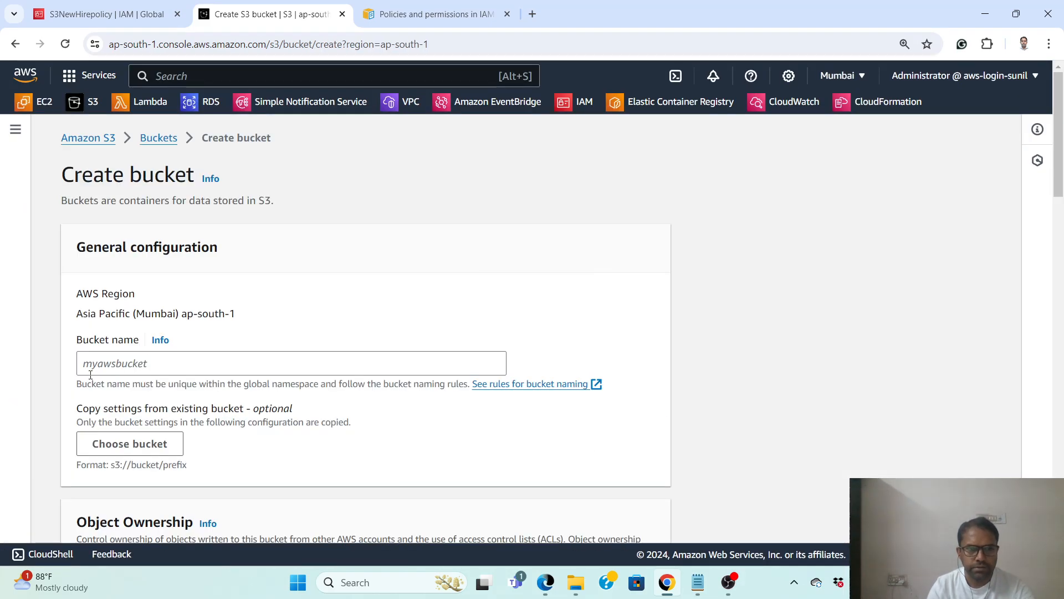
{"action": "left_click", "coordinate": [130, 366]}
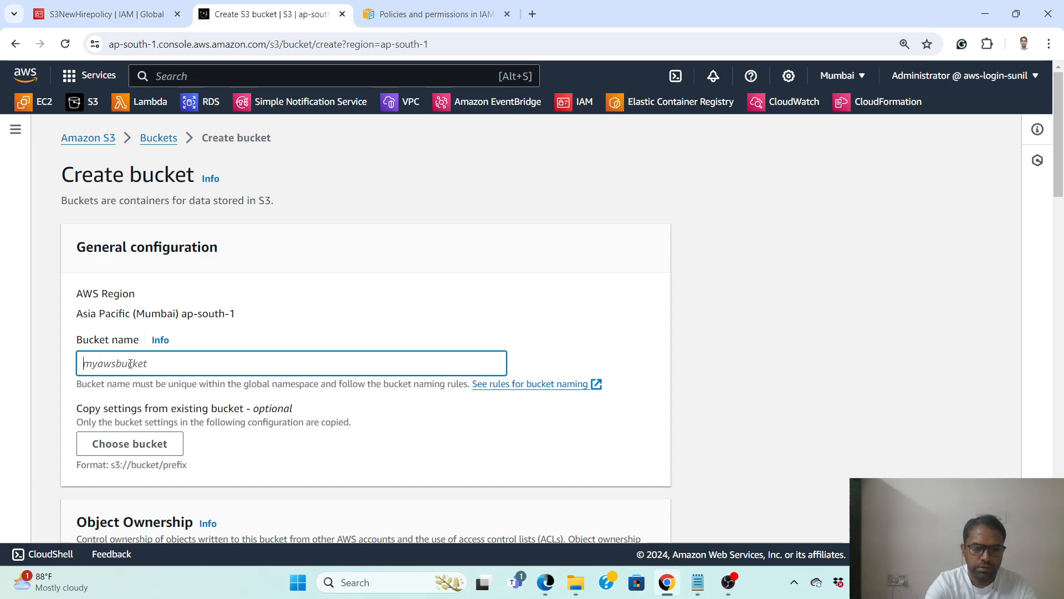
{"action": "type", "text": "newhir"}
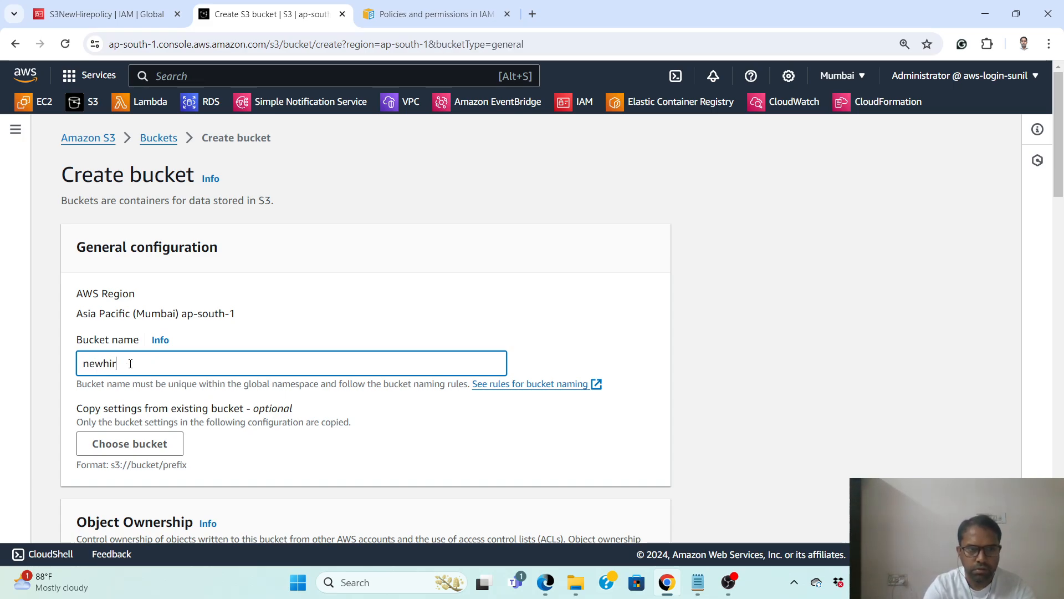
{"action": "type", "text": "e-bucket"}
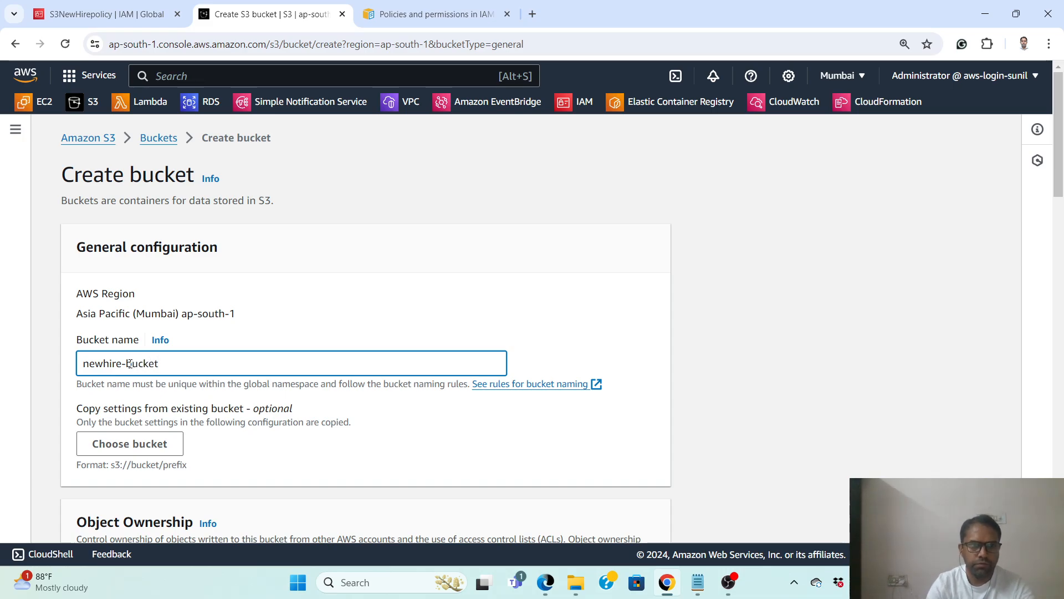
Create newhire-bucket, keeping the default ownership, public access and encryption settings
{"action": "scroll", "coordinate": [490, 426], "scroll_direction": "down", "scroll_amount": 6}
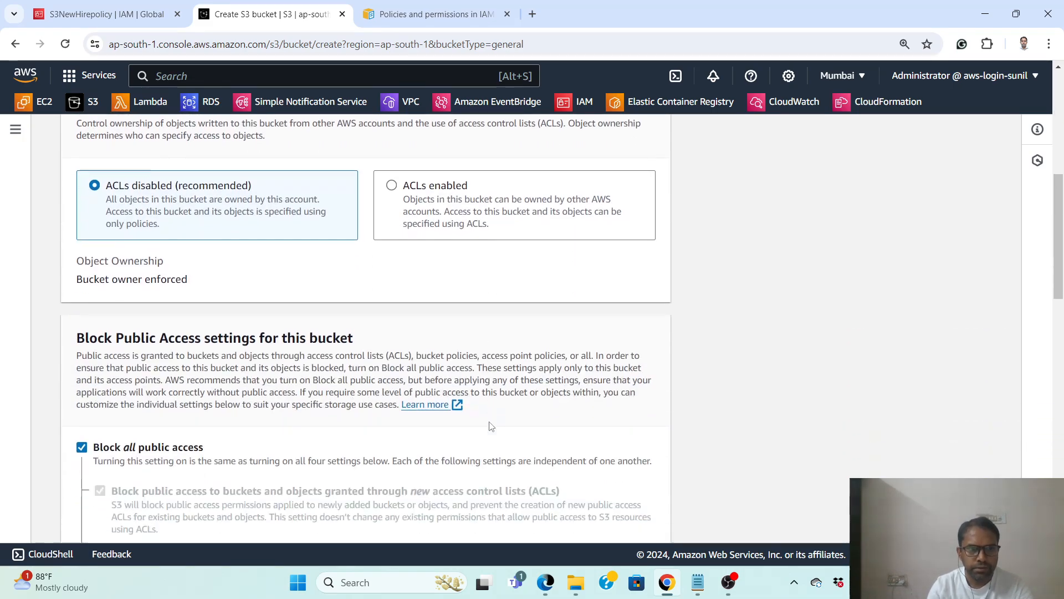
{"action": "scroll", "coordinate": [491, 426], "scroll_direction": "down", "scroll_amount": 12}
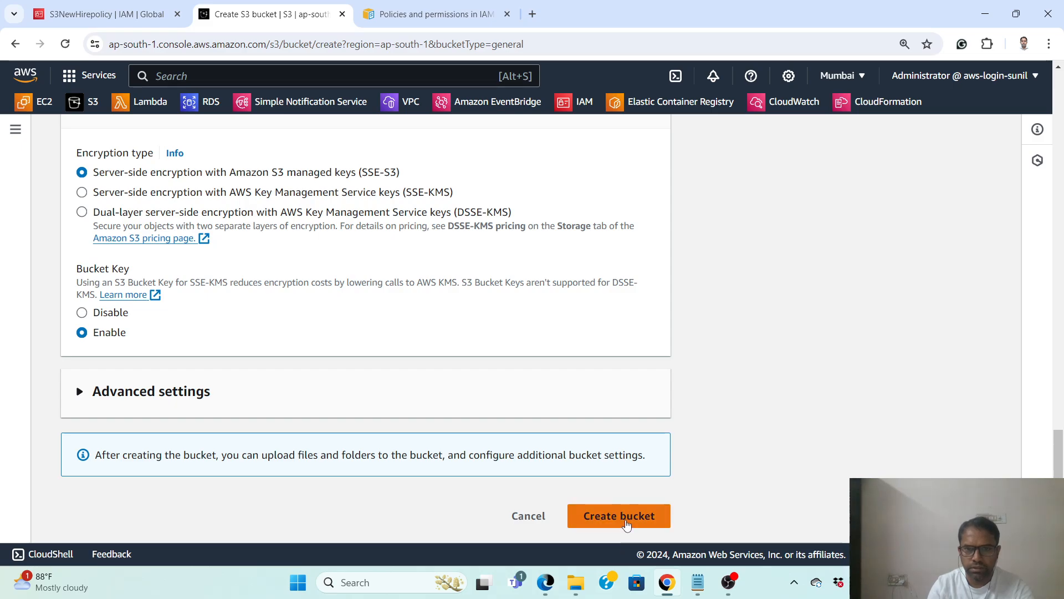
{"action": "left_click", "coordinate": [627, 524]}
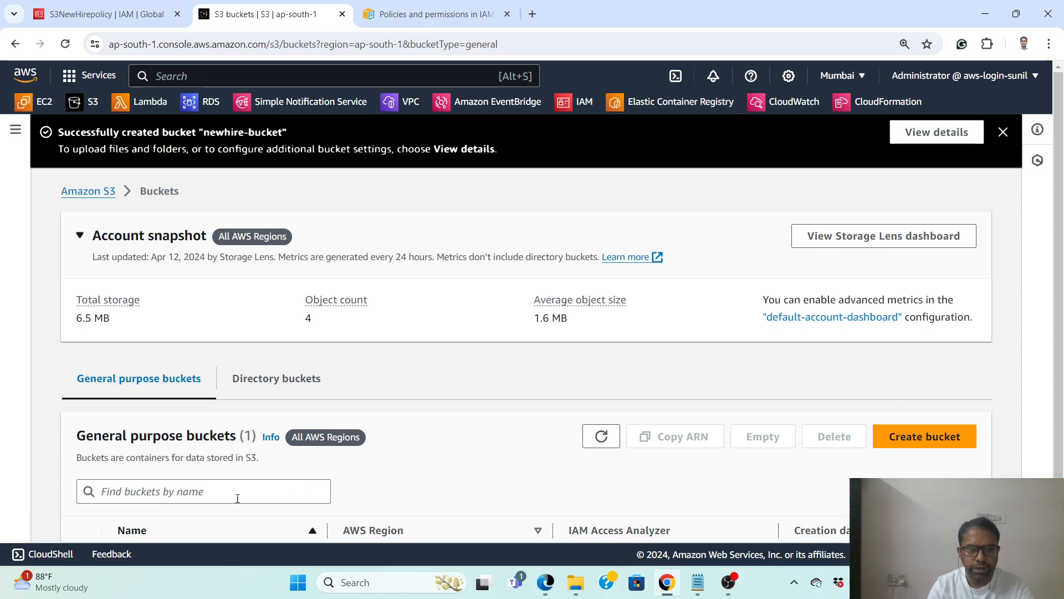
Open newhire-bucket and add the Desktop text file "#The JSON snippet tells EventBridge" to a new upload
{"action": "scroll", "coordinate": [587, 421], "scroll_direction": "down", "scroll_amount": 1}
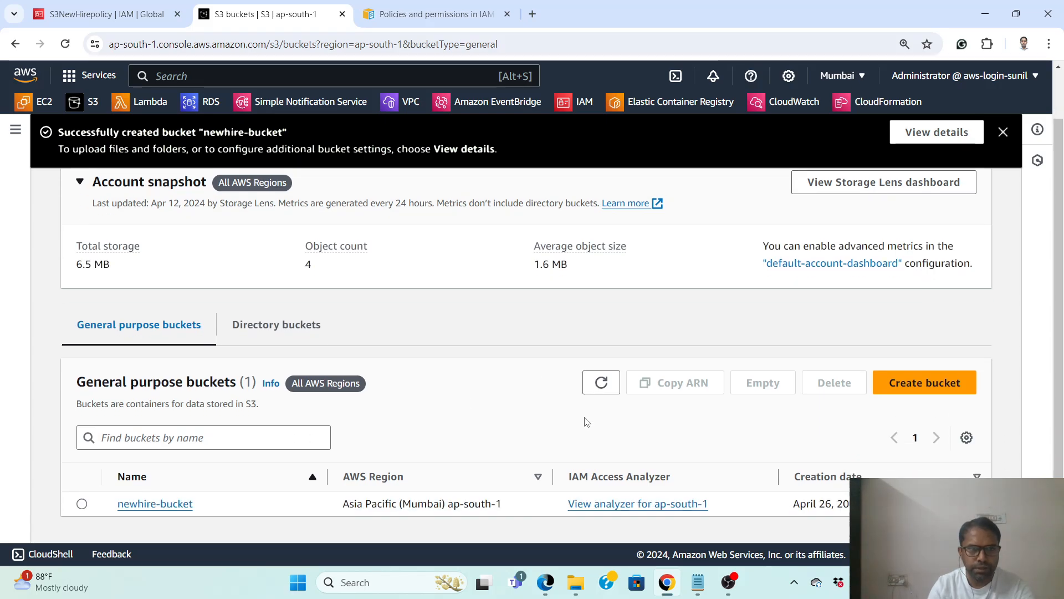
{"action": "left_click", "coordinate": [183, 504]}
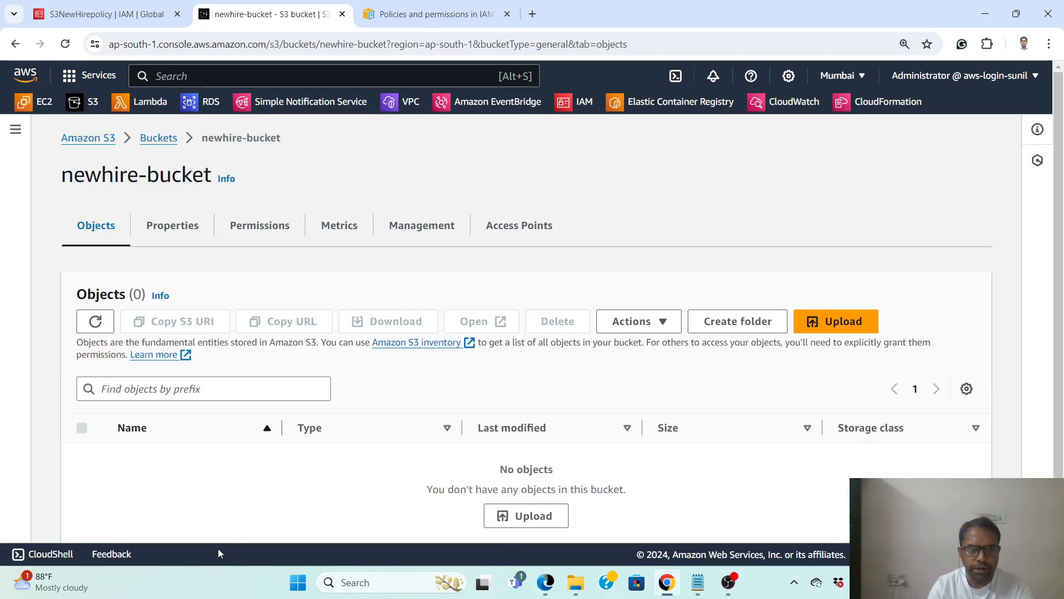
{"action": "scroll", "coordinate": [422, 435], "scroll_direction": "down", "scroll_amount": 1}
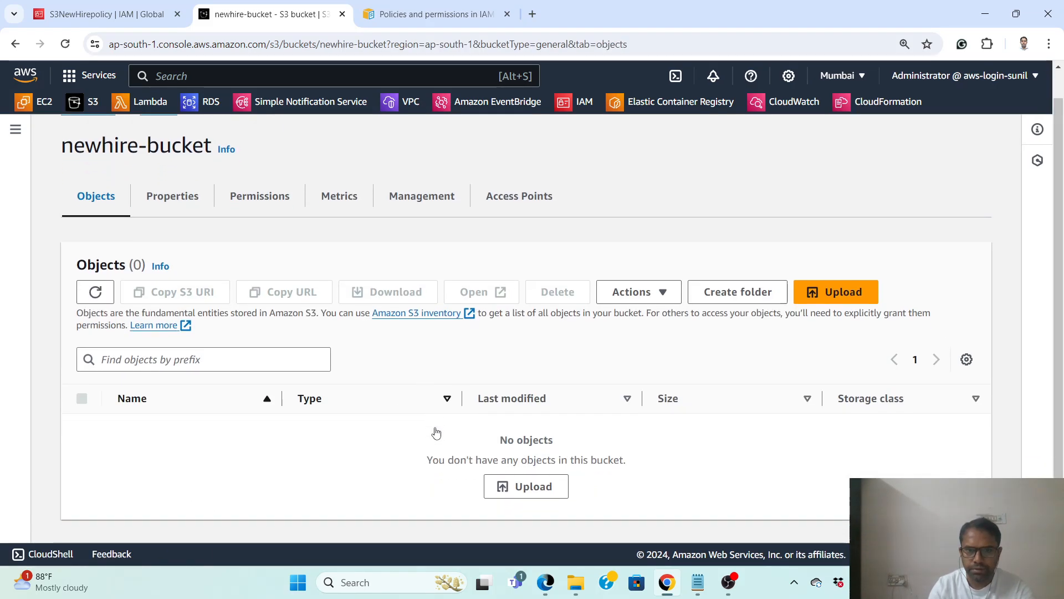
{"action": "left_click", "coordinate": [847, 291]}
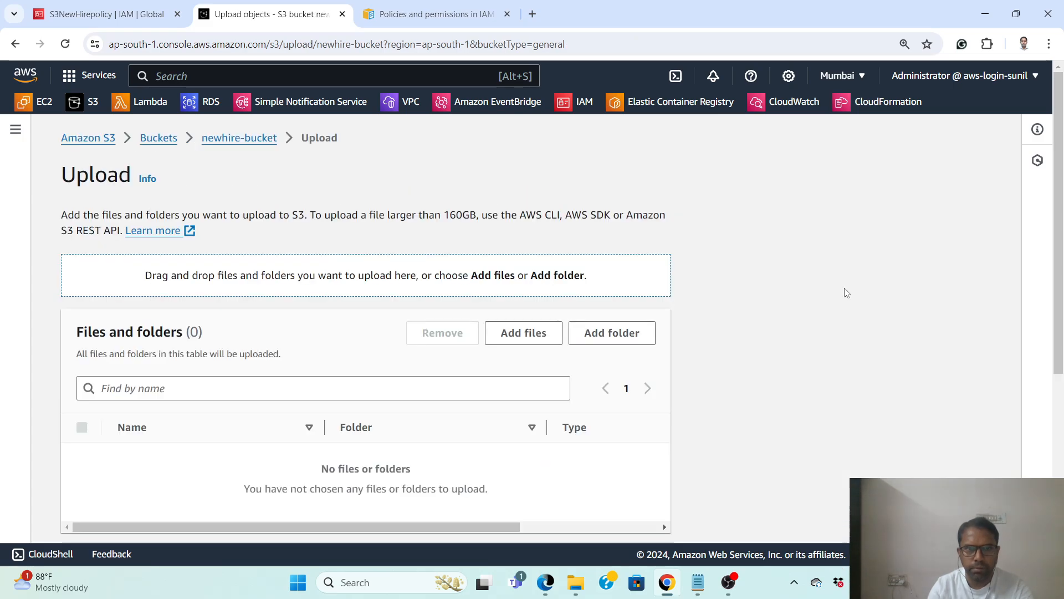
{"action": "left_click", "coordinate": [527, 335]}
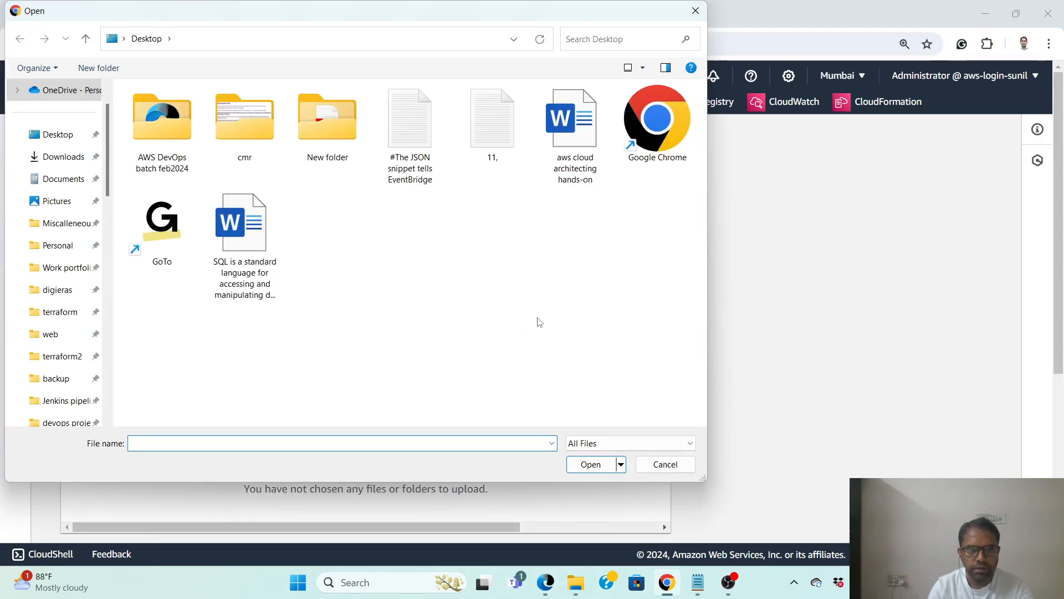
{"action": "left_click", "coordinate": [424, 161]}
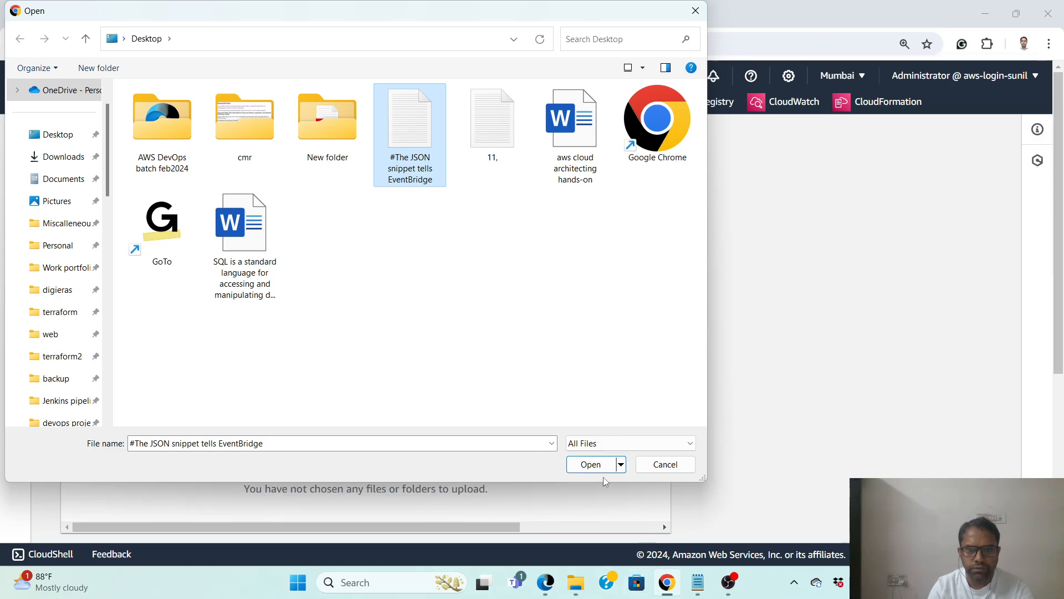
{"action": "left_click", "coordinate": [587, 467]}
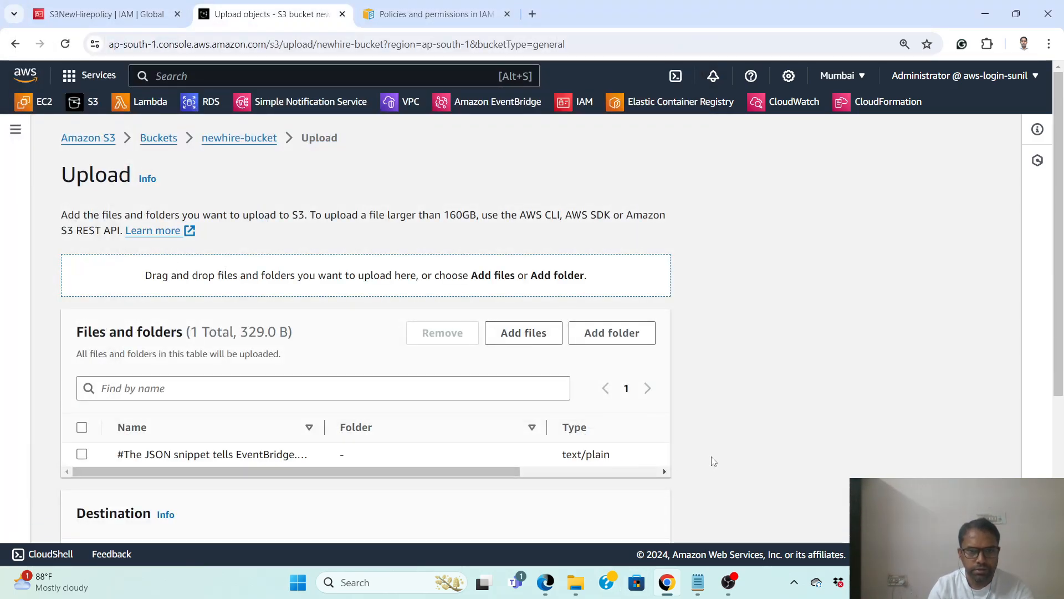
Upload the added text file to newhire-bucket and close the upload status page
{"action": "scroll", "coordinate": [755, 408], "scroll_direction": "down", "scroll_amount": 3}
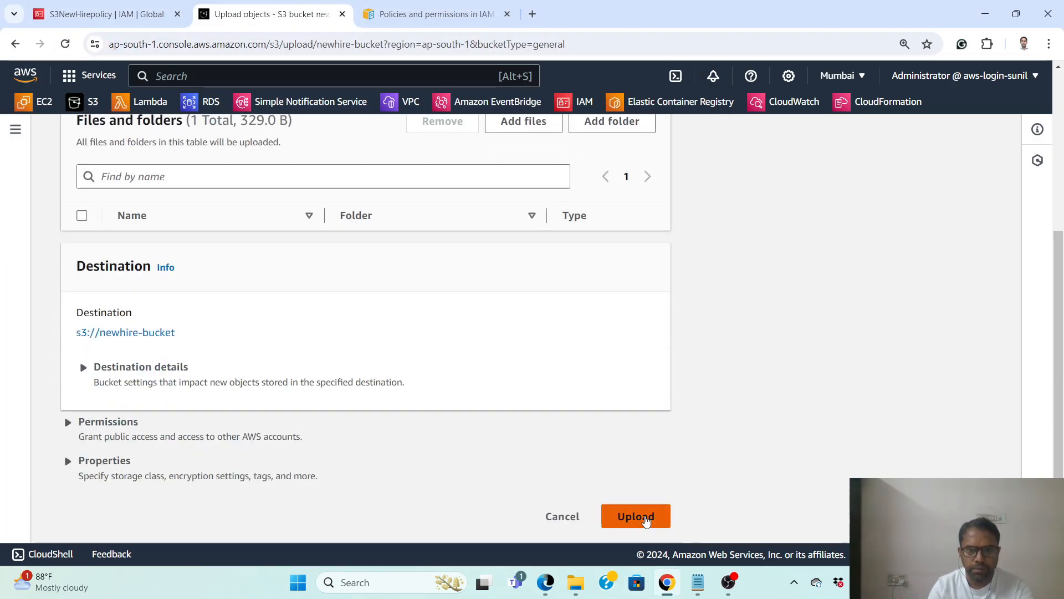
{"action": "left_click", "coordinate": [636, 525]}
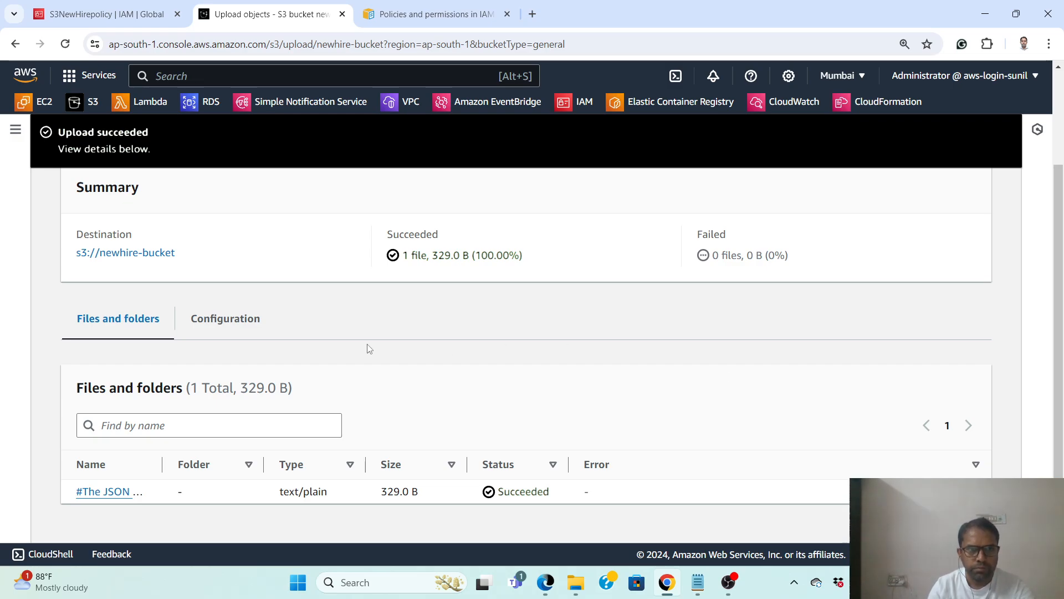
{"action": "scroll", "coordinate": [608, 378], "scroll_direction": "up", "scroll_amount": 2}
{"action": "left_click", "coordinate": [968, 199]}
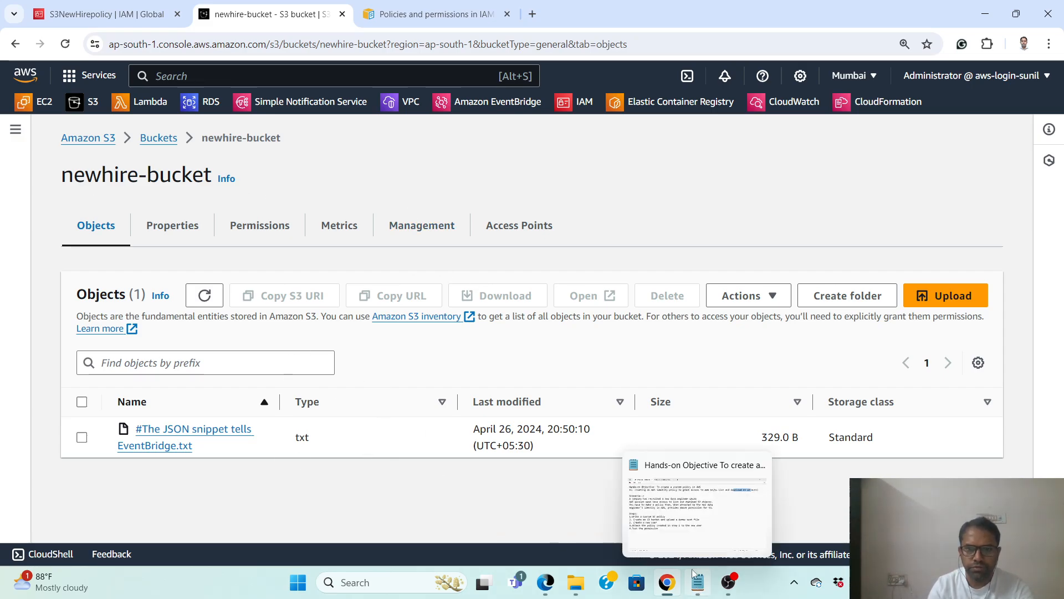
Switch to Notepad to check the exercise step about creating a new user, and return to Chrome
{"action": "left_click", "coordinate": [699, 588]}
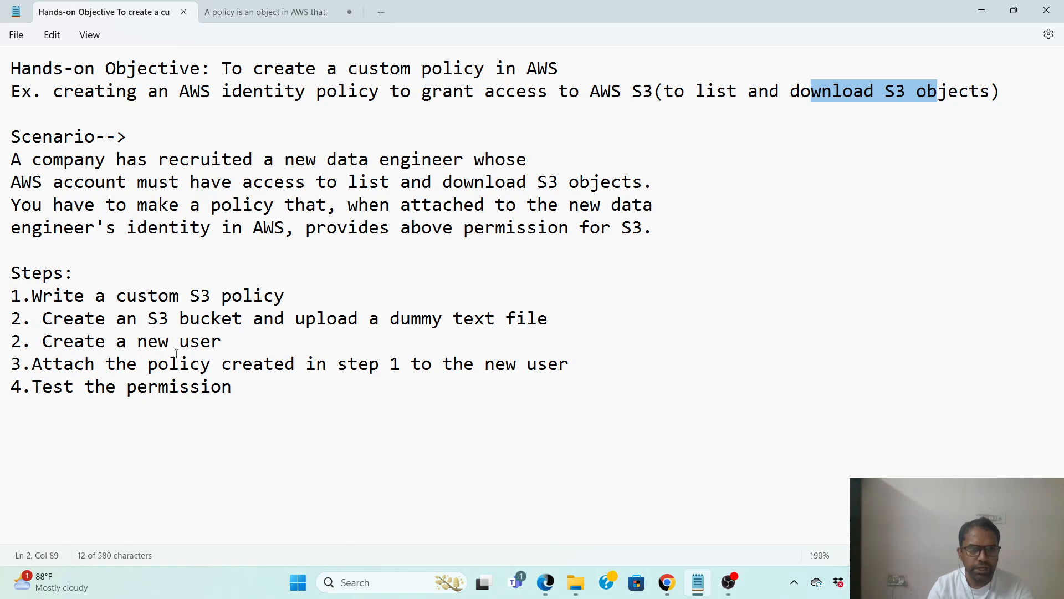
{"action": "left_click_drag", "start_coordinate": [222, 350], "coordinate": [53, 353]}
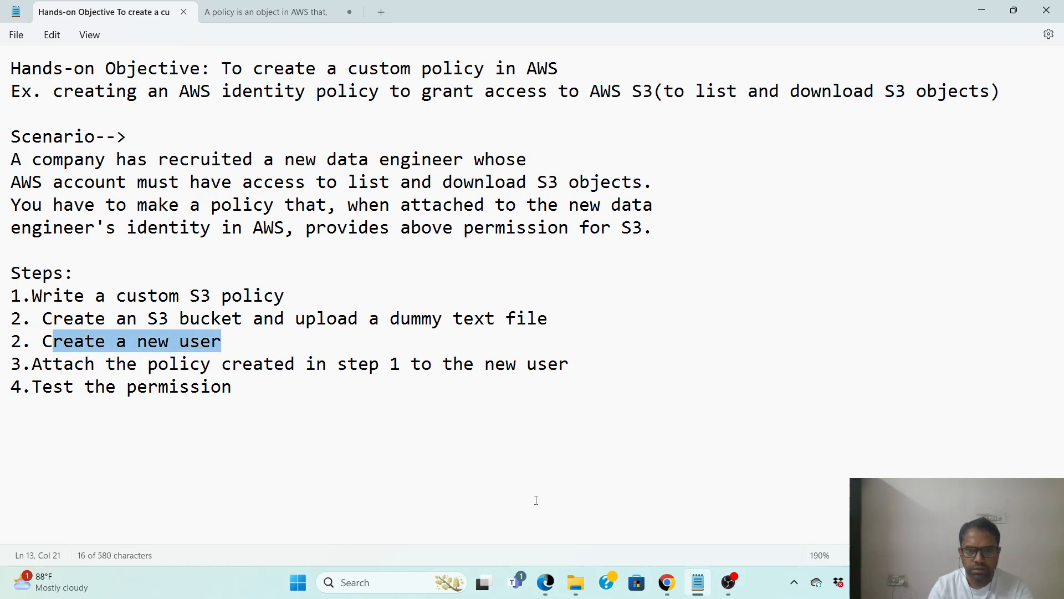
{"action": "left_click", "coordinate": [667, 582]}
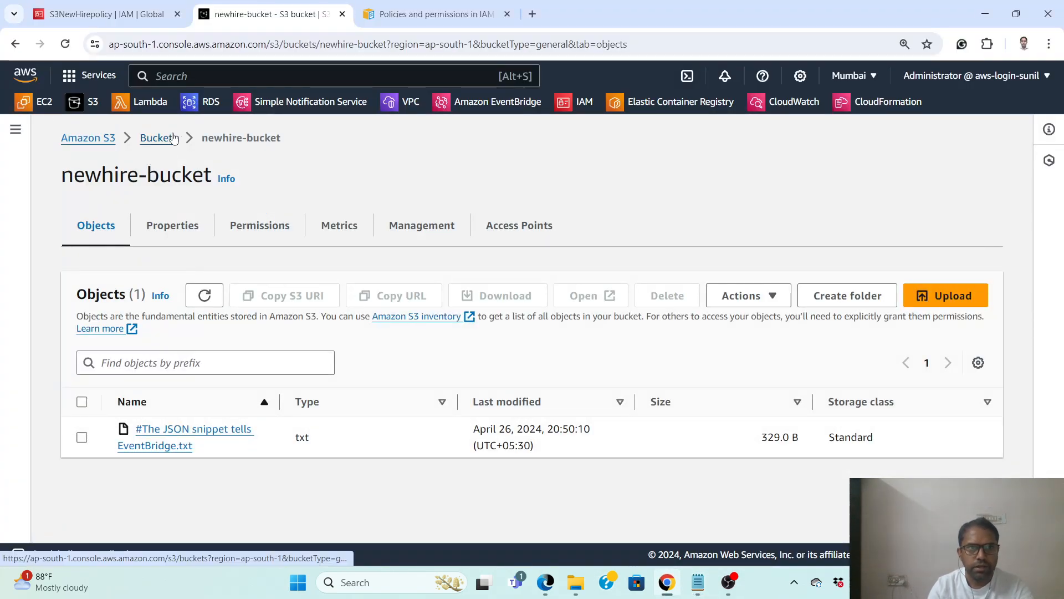
Start creating an IAM user named DENewUser without console access and proceed to its permissions
{"action": "left_click", "coordinate": [107, 17]}
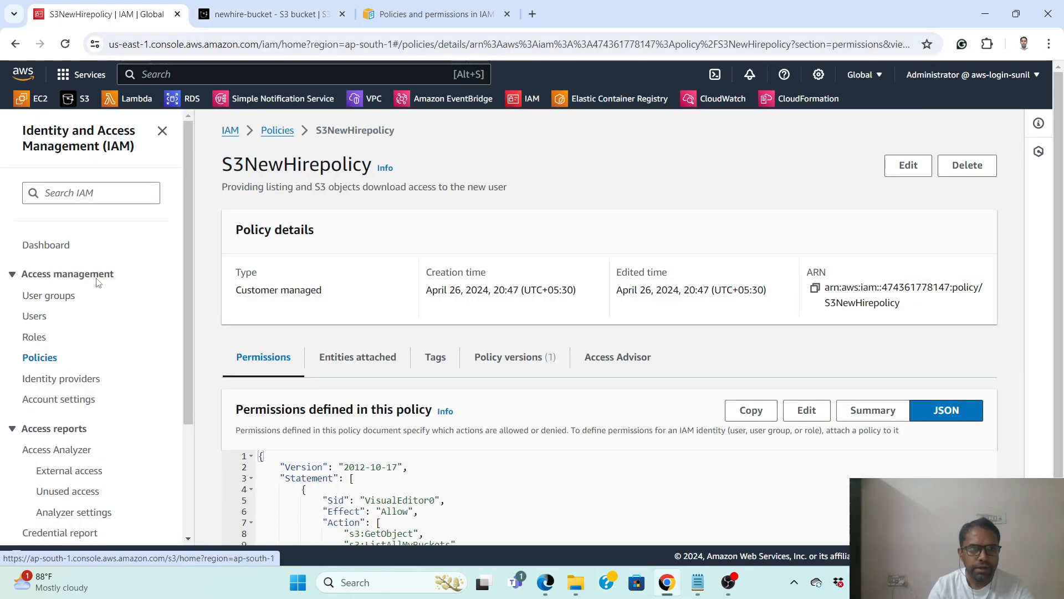
{"action": "left_click", "coordinate": [33, 316]}
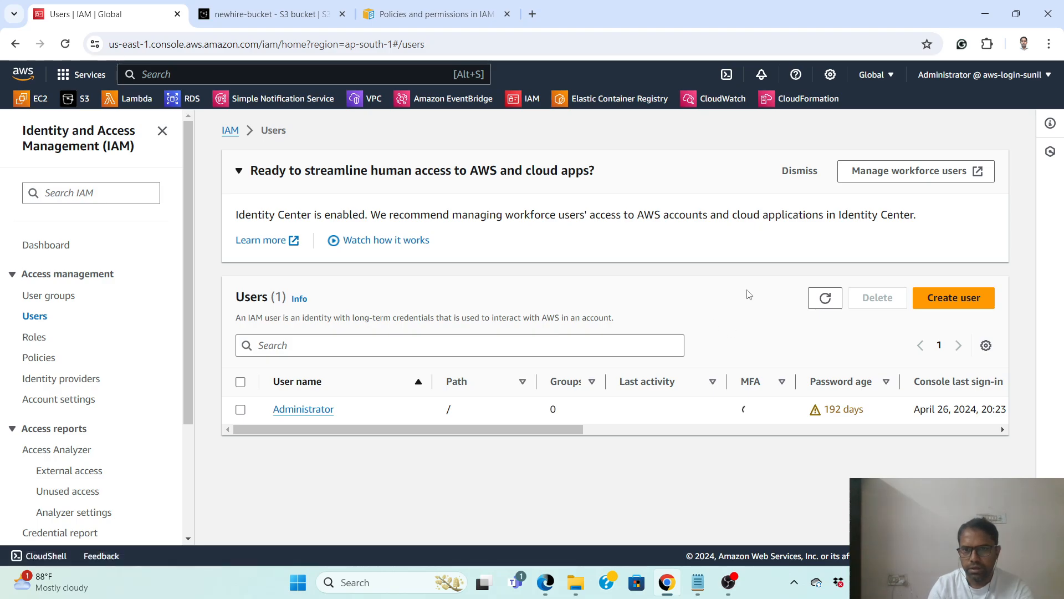
{"action": "left_click", "coordinate": [953, 301]}
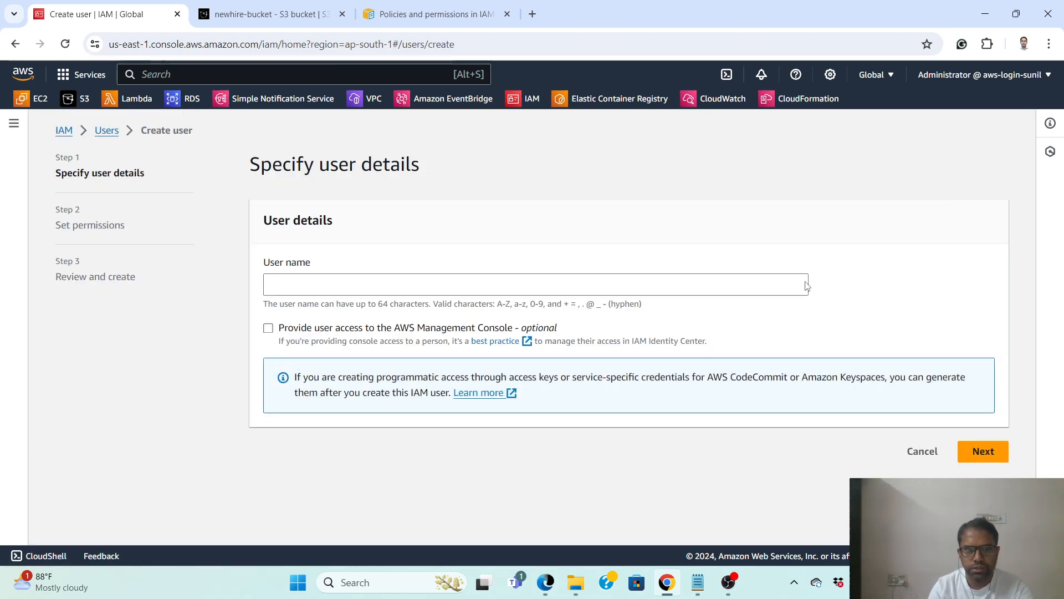
{"action": "left_click", "coordinate": [308, 278]}
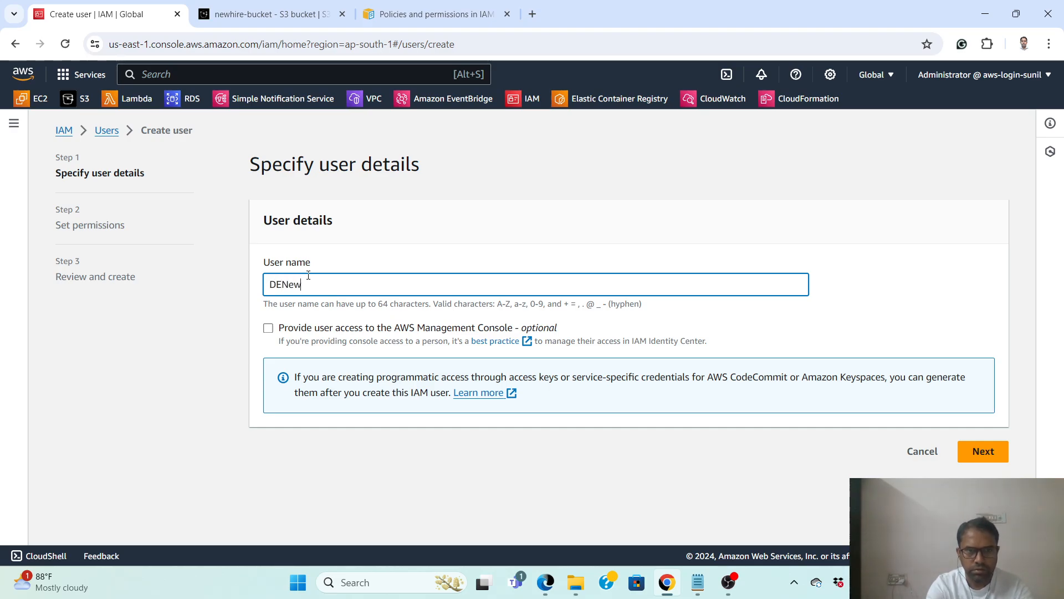
{"action": "type", "text": "User"}
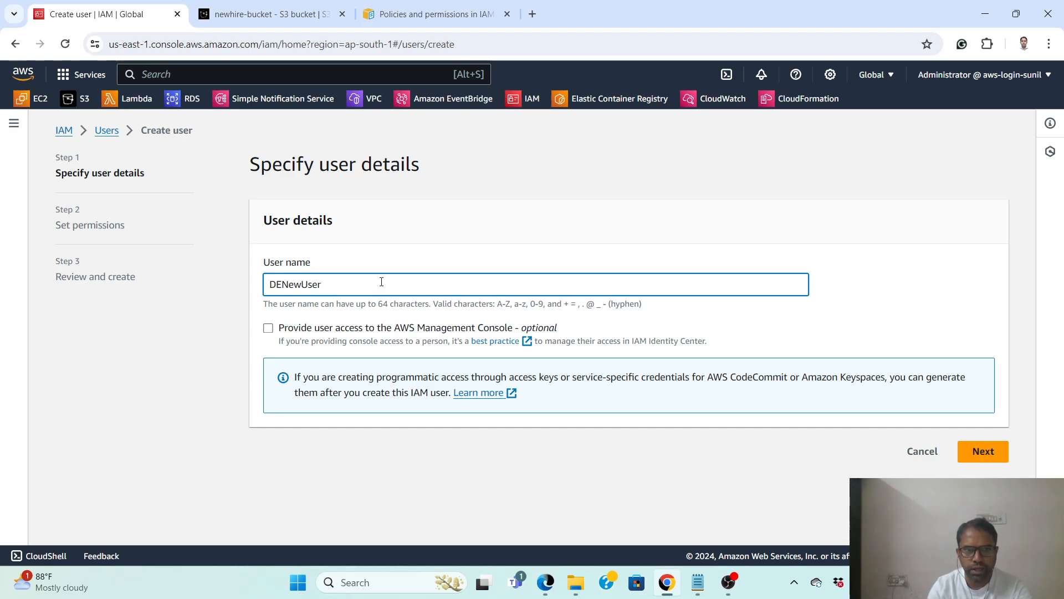
{"action": "left_click", "coordinate": [991, 455]}
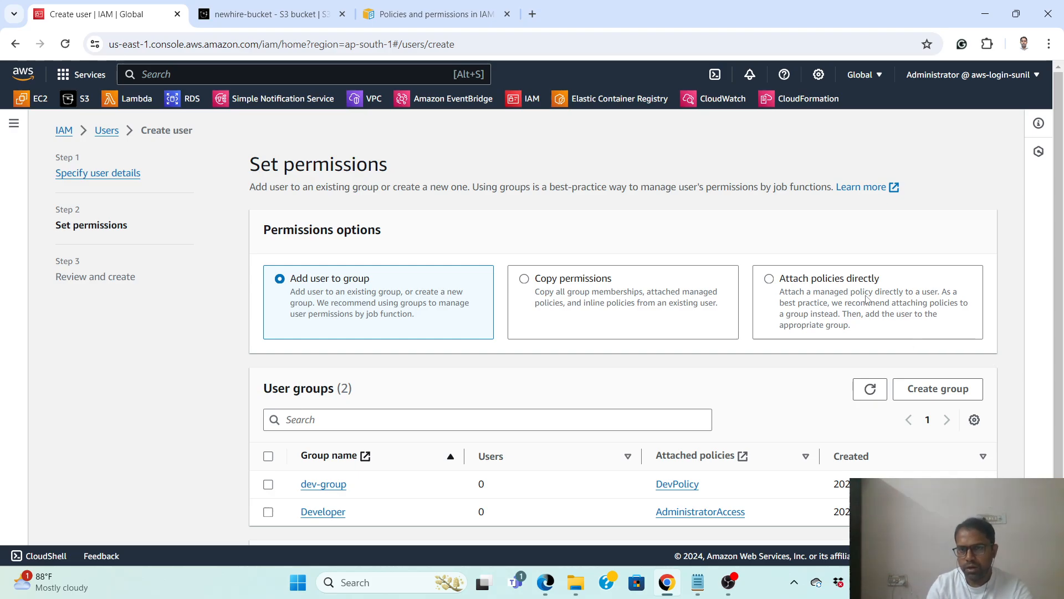
Attach the customer managed policy S3NewHirepolicy directly to the new user, finding it with the search S3N, and continue to the review
{"action": "left_click", "coordinate": [814, 285]}
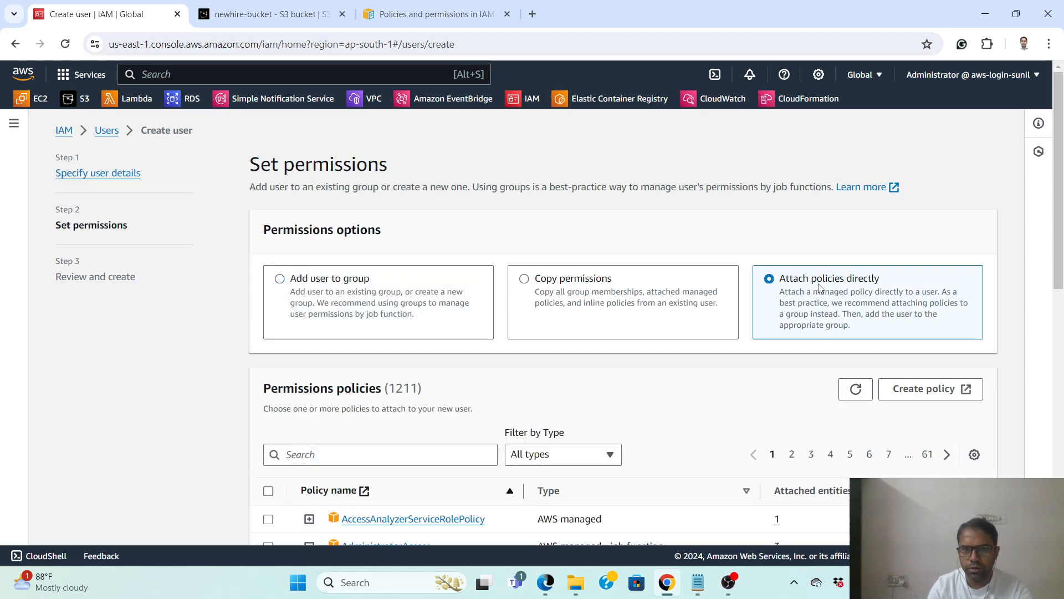
{"action": "scroll", "coordinate": [820, 287], "scroll_direction": "down", "scroll_amount": 1}
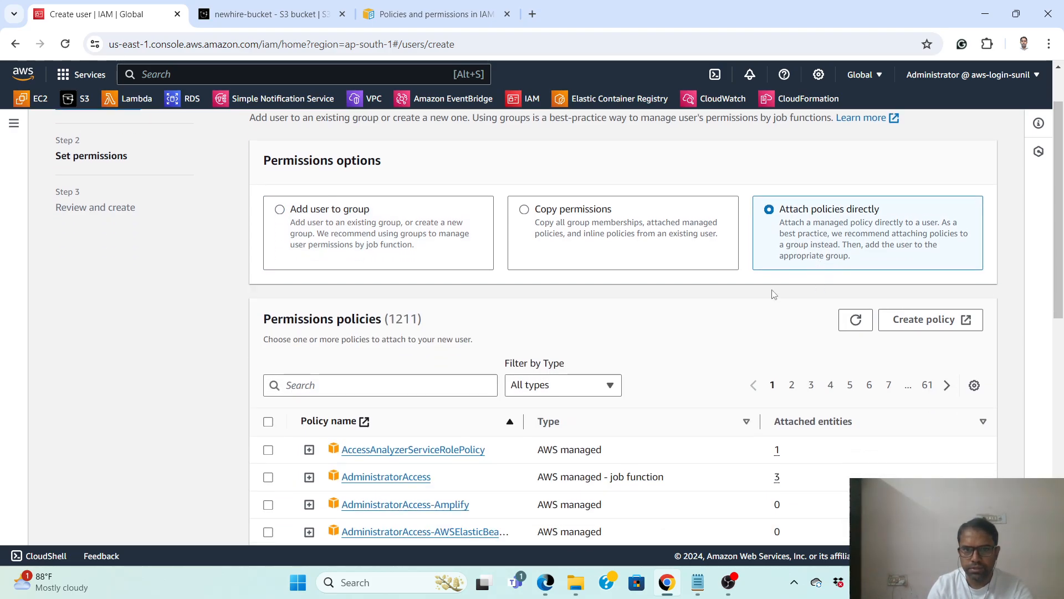
{"action": "left_click", "coordinate": [323, 385]}
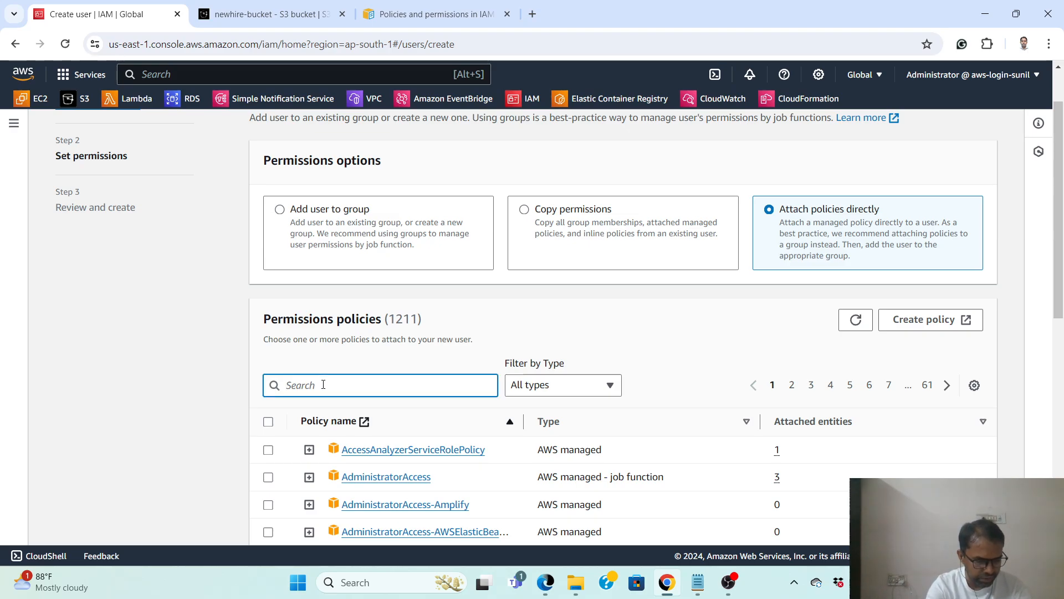
{"action": "type", "text": "S3"}
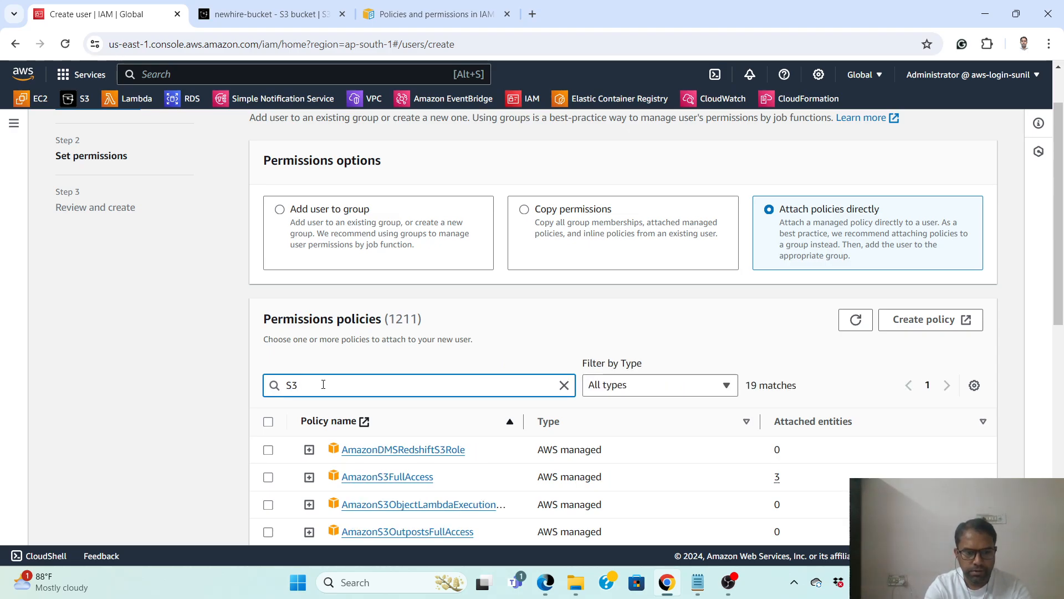
{"action": "type", "text": "N"}
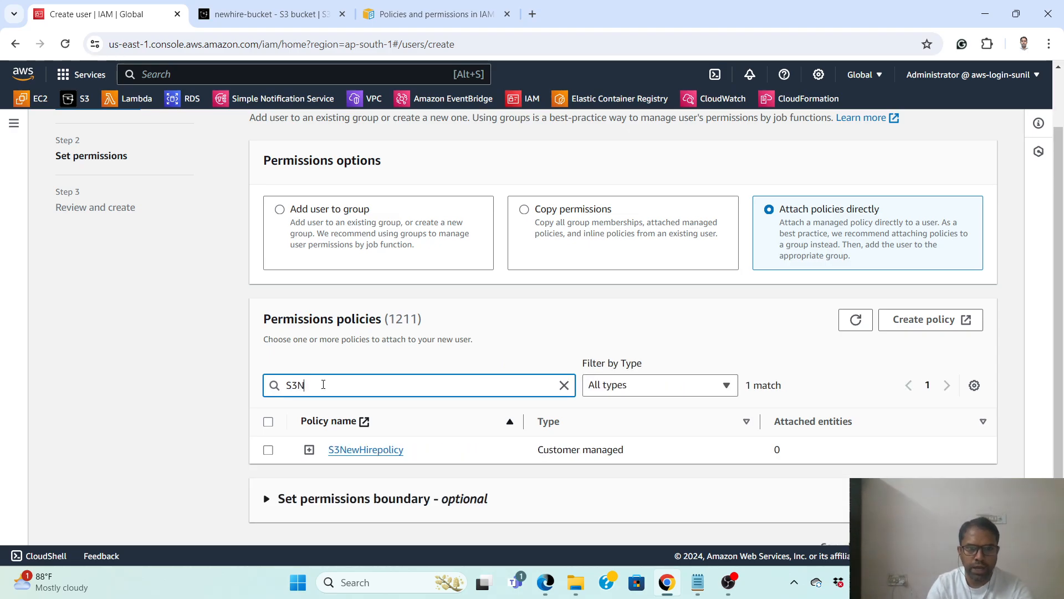
{"action": "left_click", "coordinate": [268, 451]}
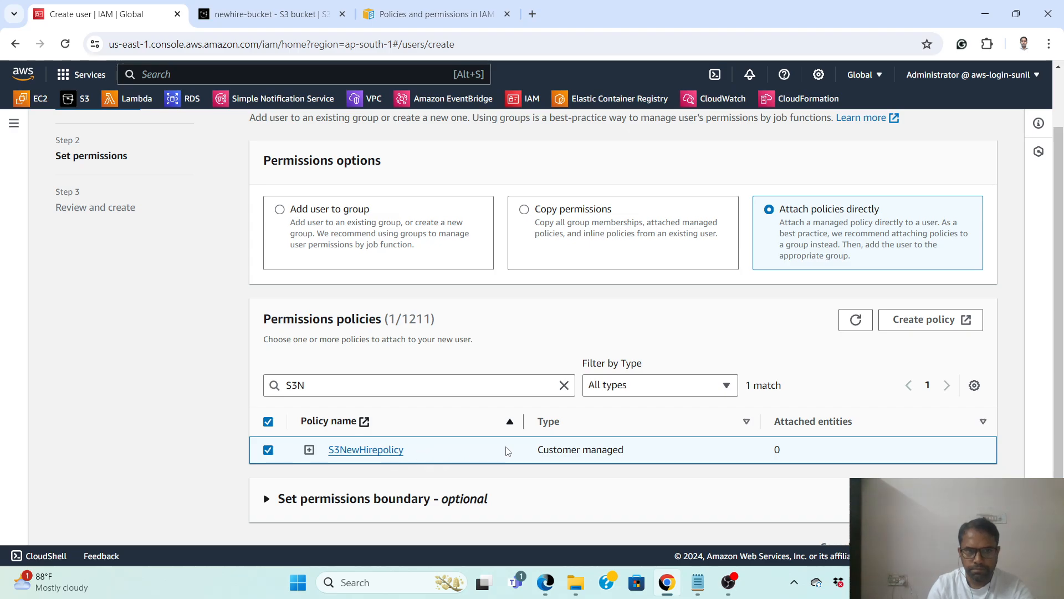
{"action": "scroll", "coordinate": [477, 450], "scroll_direction": "down", "scroll_amount": 1}
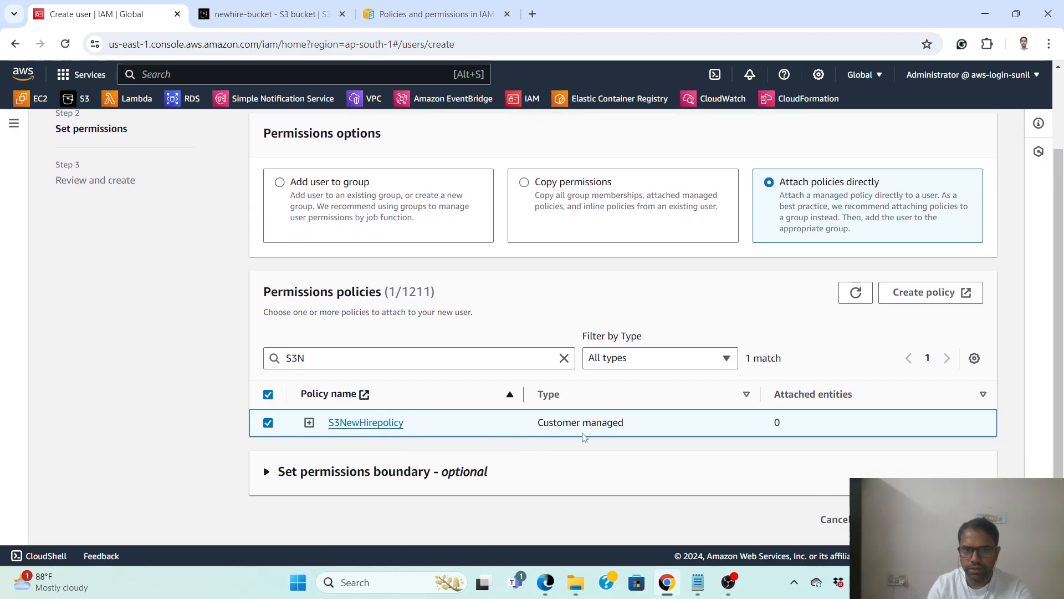
{"action": "left_click_drag", "start_coordinate": [536, 427], "coordinate": [637, 428]}
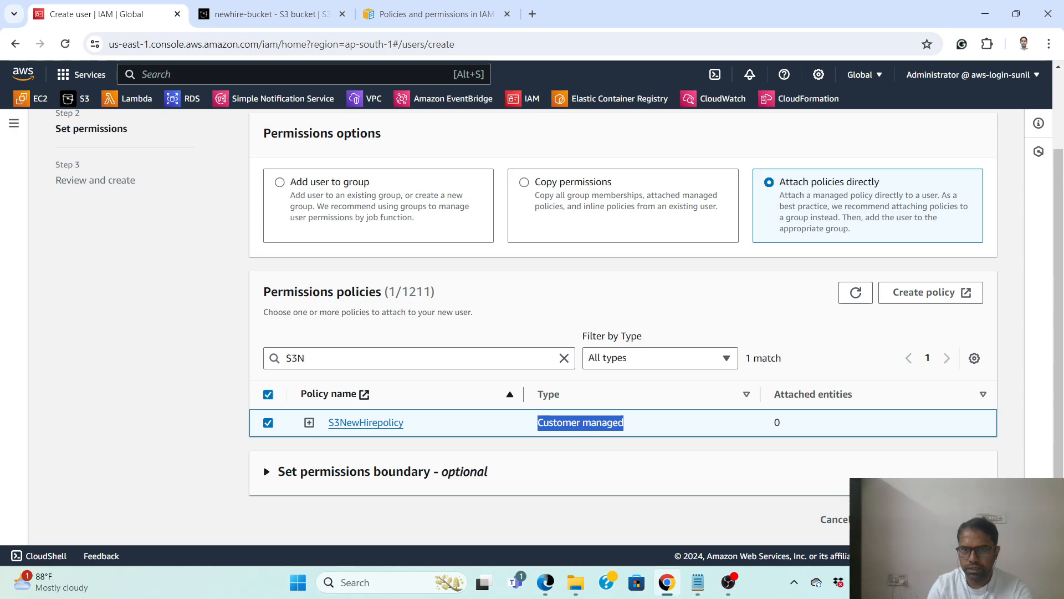
{"action": "left_click", "coordinate": [973, 519]}
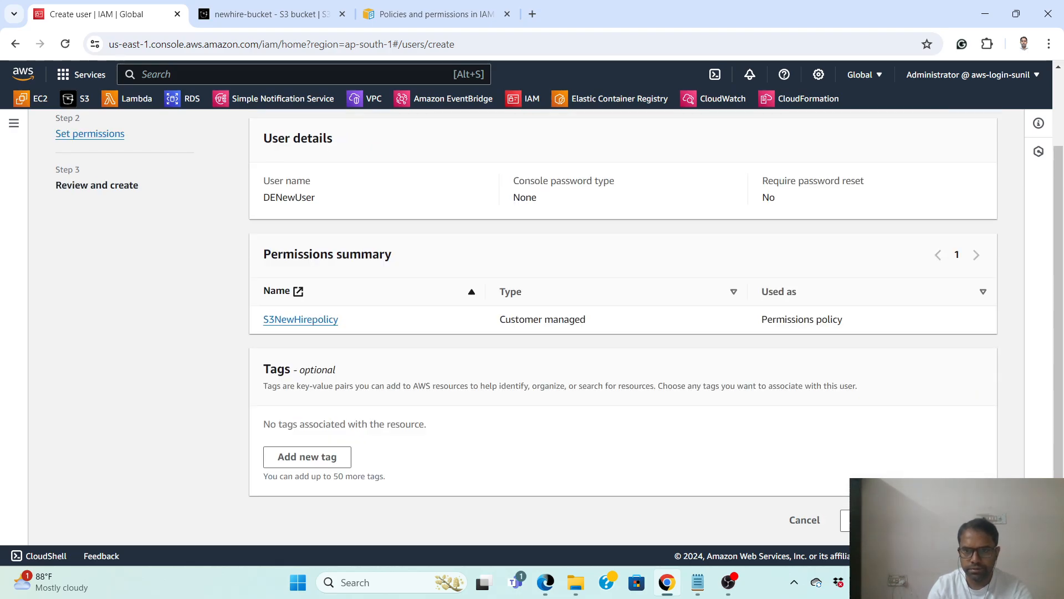
Review the user name and permissions summary, and create the user DENewUser
{"action": "scroll", "coordinate": [430, 386], "scroll_direction": "up", "scroll_amount": 2}
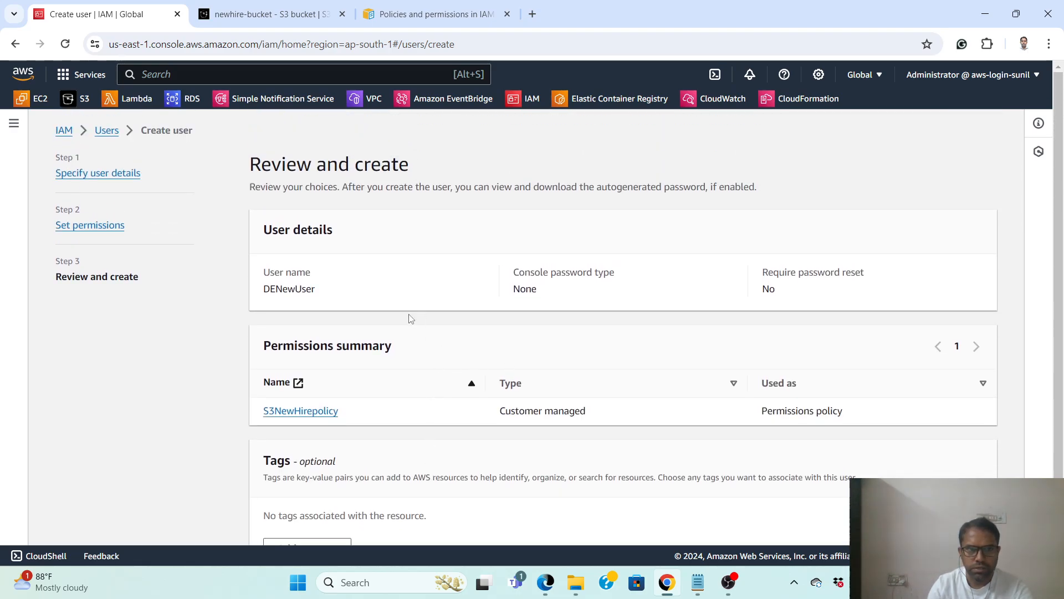
{"action": "double_click", "coordinate": [270, 293]}
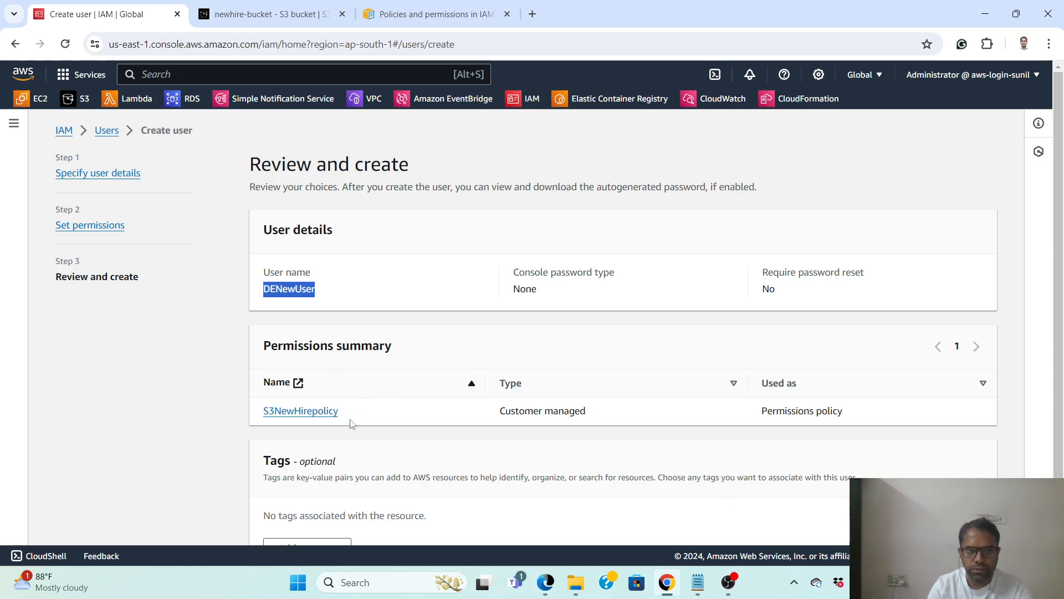
{"action": "scroll", "coordinate": [438, 415], "scroll_direction": "down", "scroll_amount": 1}
{"action": "scroll", "coordinate": [438, 415], "scroll_direction": "down", "scroll_amount": 2}
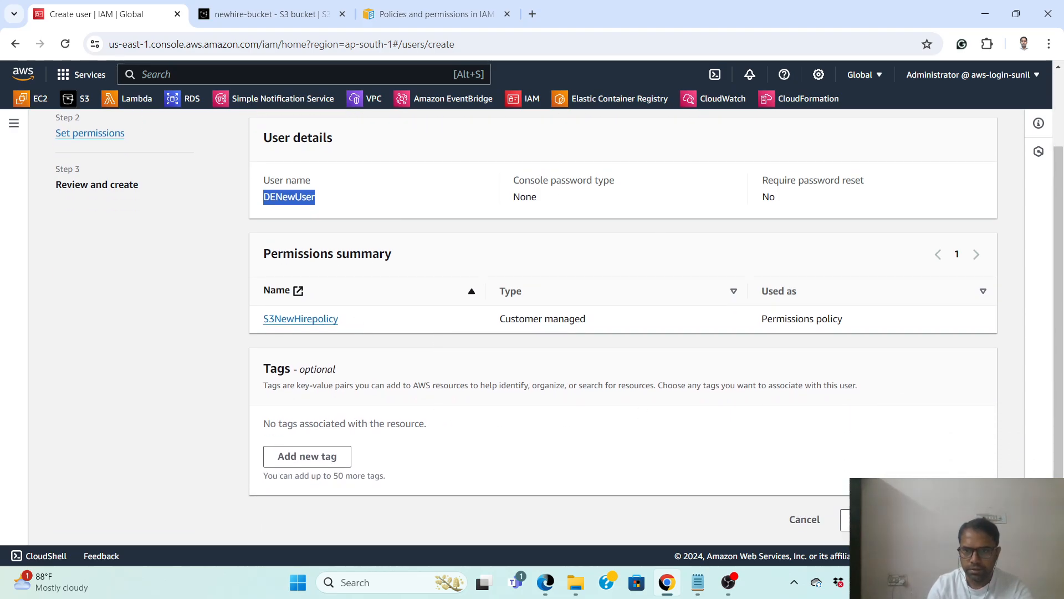
{"action": "left_click", "coordinate": [873, 519]}
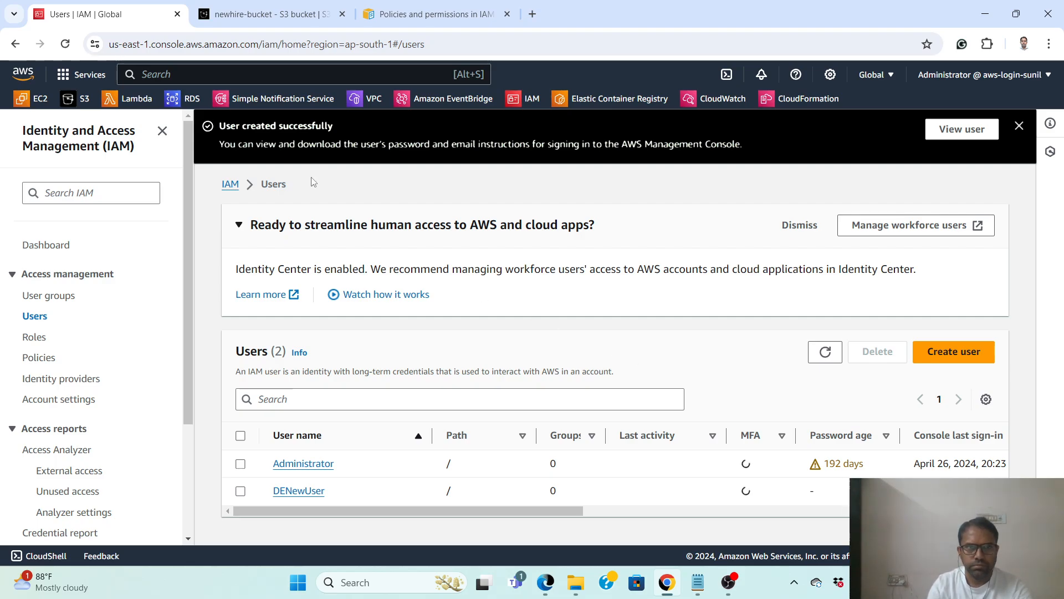
Open the details of the new user DENewUser and review its attached permissions policies
{"action": "left_click", "coordinate": [959, 133]}
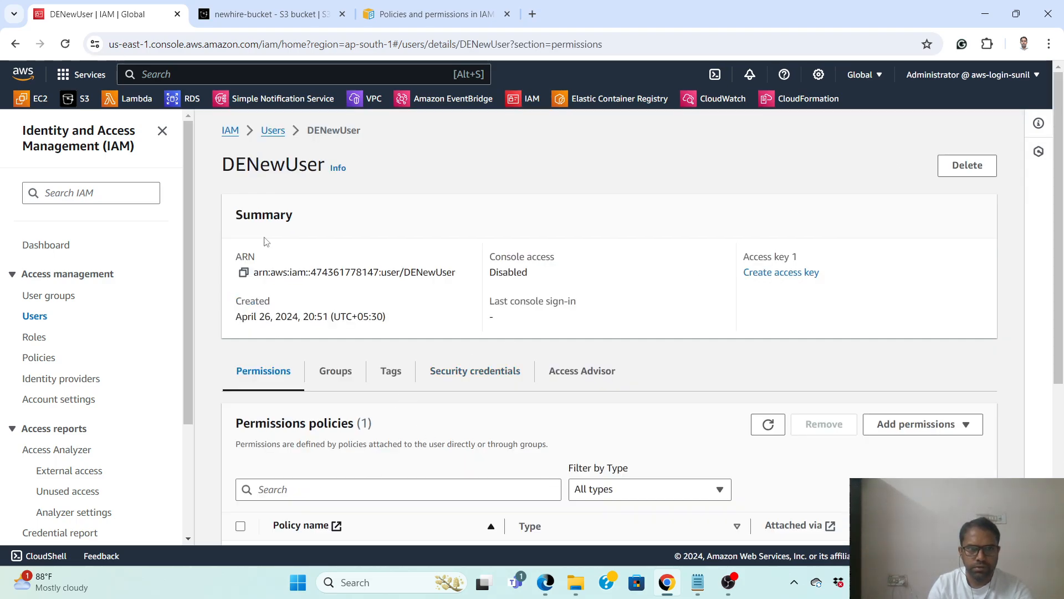
{"action": "scroll", "coordinate": [453, 394], "scroll_direction": "down", "scroll_amount": 5}
{"action": "scroll", "coordinate": [457, 373], "scroll_direction": "up", "scroll_amount": 5}
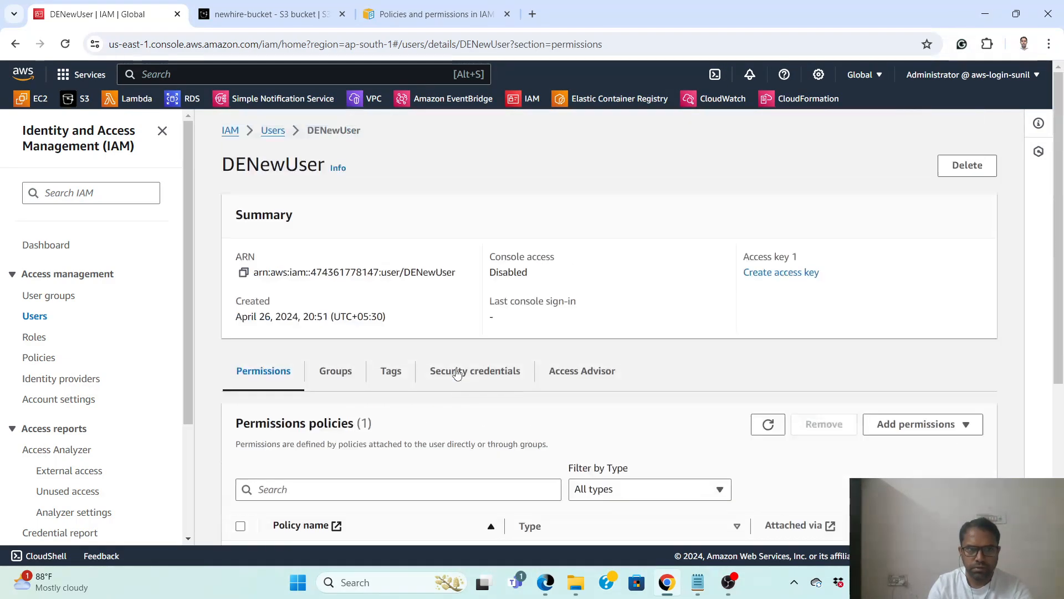
{"action": "scroll", "coordinate": [458, 374], "scroll_direction": "down", "scroll_amount": 4}
{"action": "scroll", "coordinate": [456, 373], "scroll_direction": "down", "scroll_amount": 1}
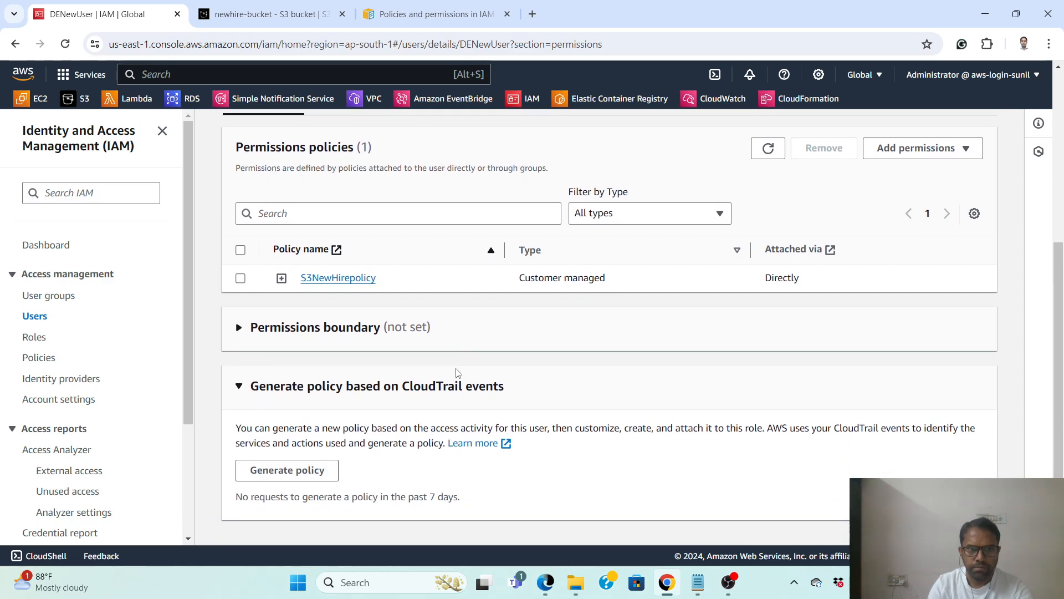
{"action": "scroll", "coordinate": [560, 373], "scroll_direction": "up", "scroll_amount": 5}
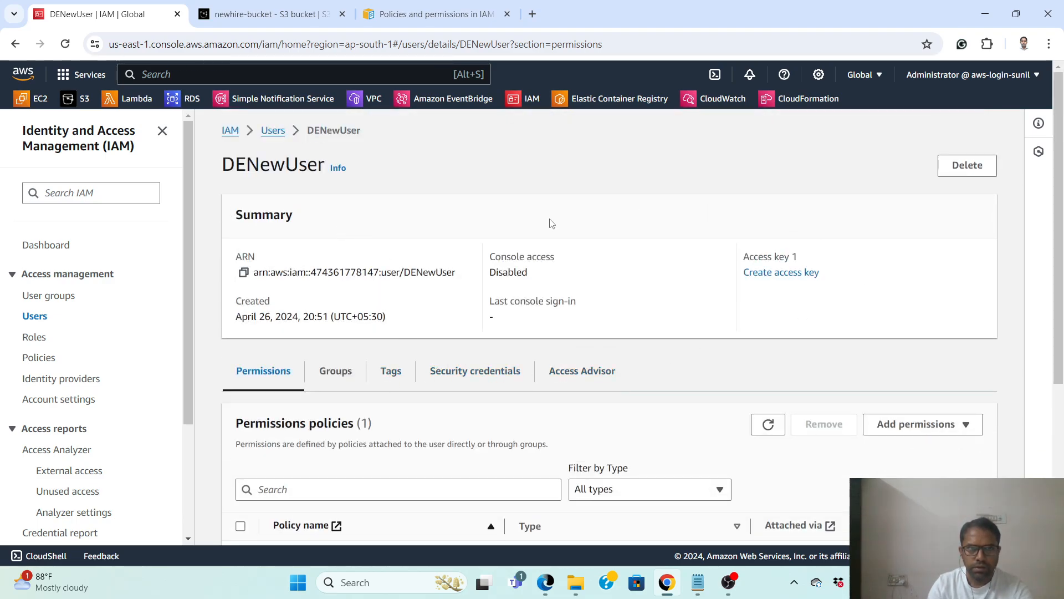
Open DENewUser's security credentials and examine the console sign-in, MFA and access key sections
{"action": "left_click", "coordinate": [453, 373]}
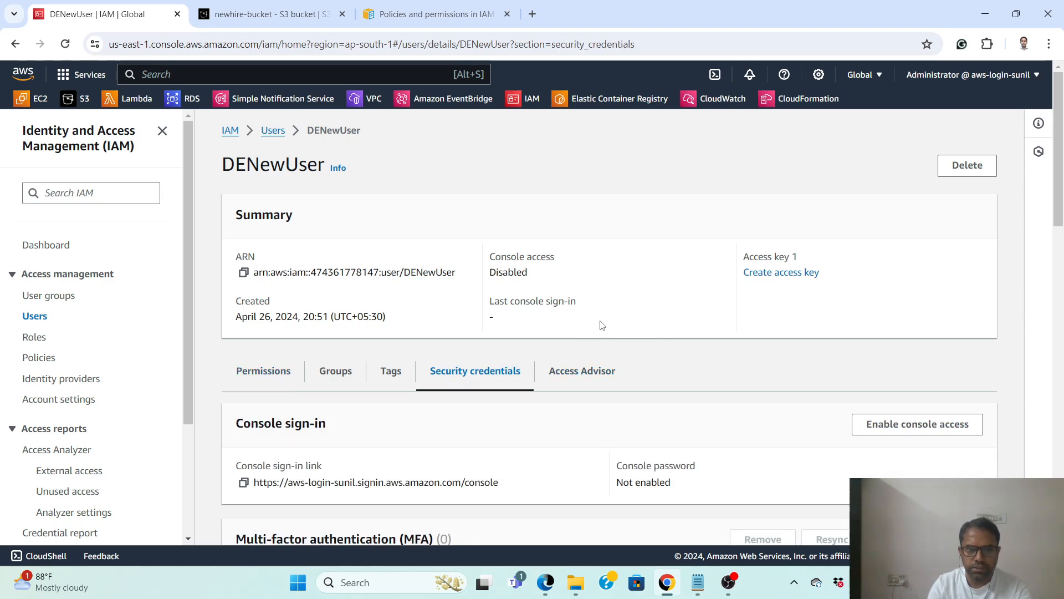
{"action": "scroll", "coordinate": [543, 423], "scroll_direction": "down", "scroll_amount": 10}
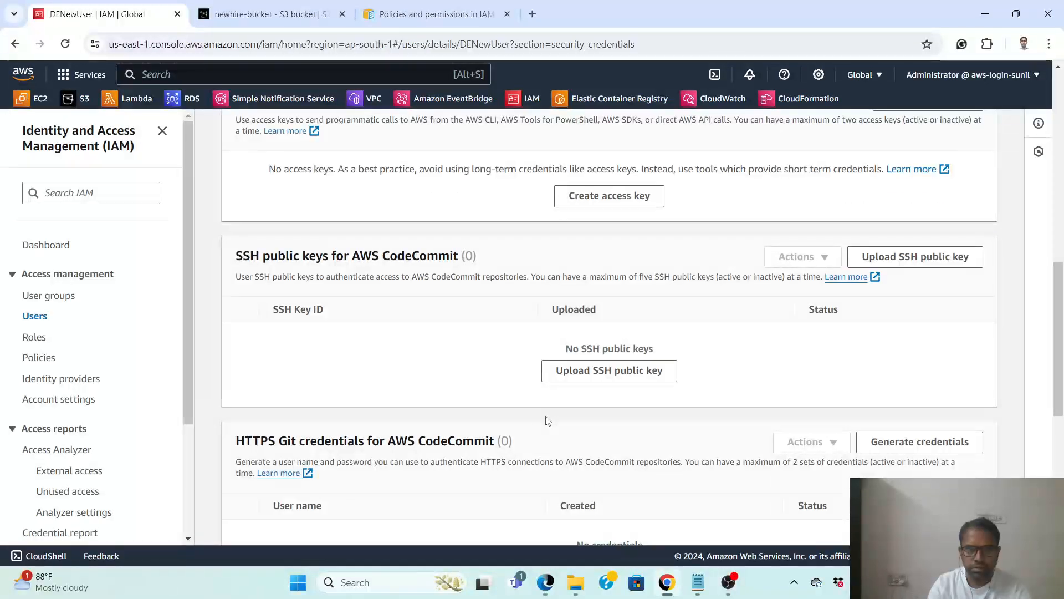
{"action": "scroll", "coordinate": [547, 419], "scroll_direction": "up", "scroll_amount": 3}
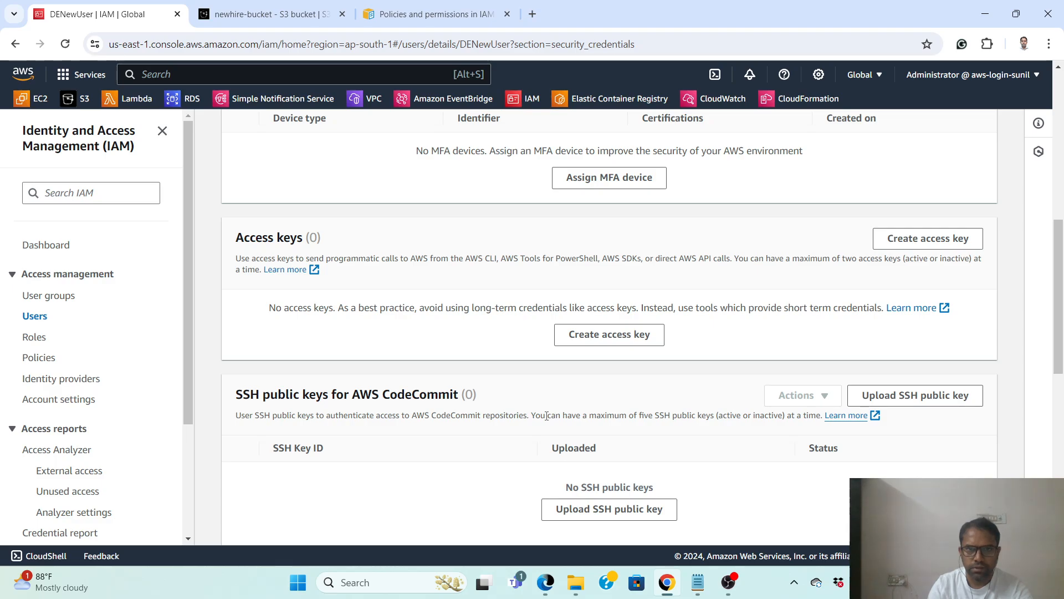
{"action": "scroll", "coordinate": [546, 416], "scroll_direction": "up", "scroll_amount": 6}
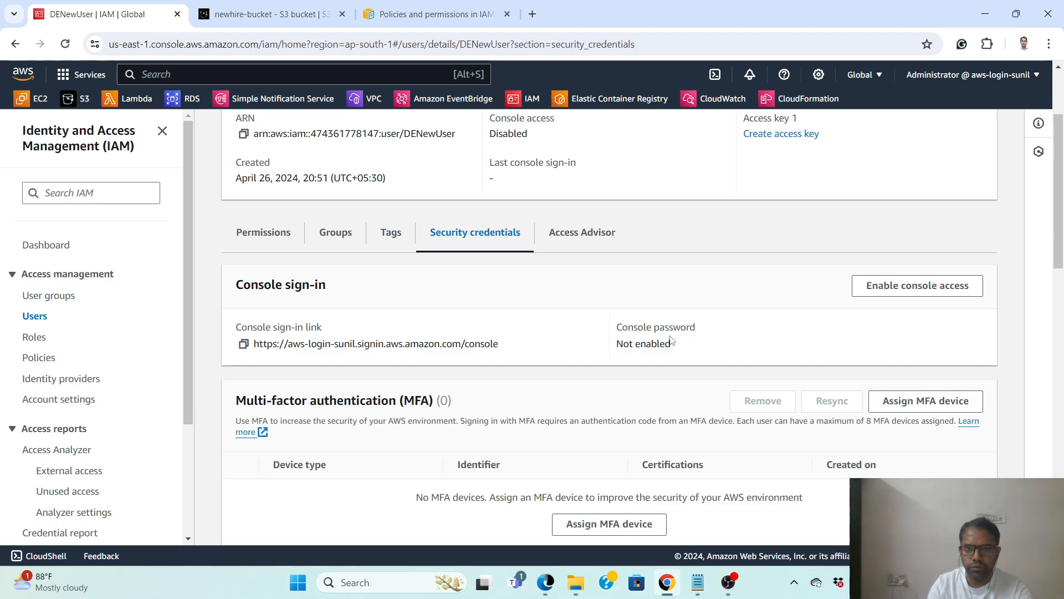
{"action": "scroll", "coordinate": [599, 343], "scroll_direction": "down", "scroll_amount": 1}
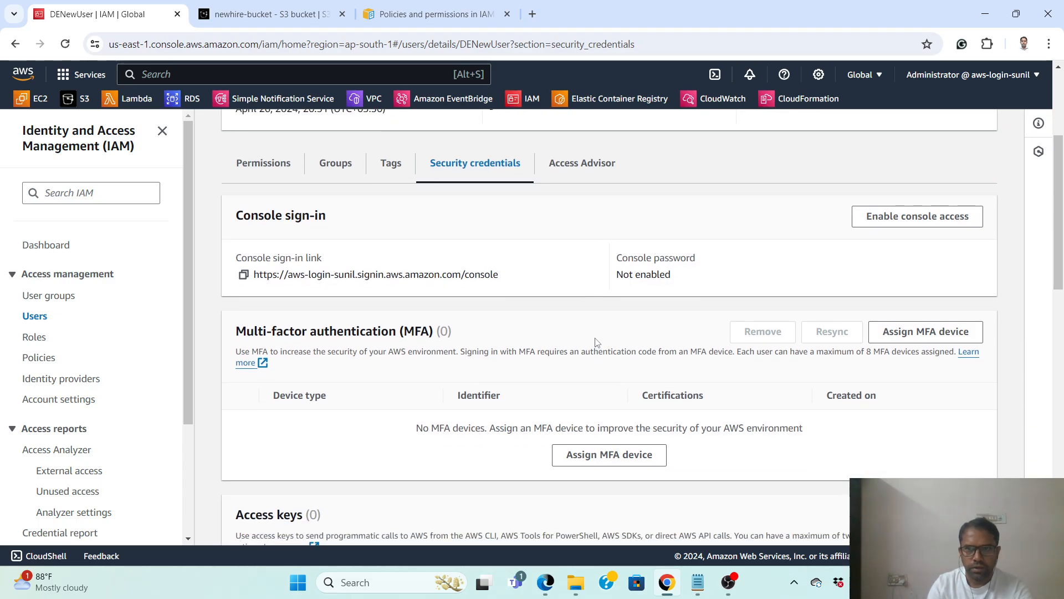
{"action": "left_click", "coordinate": [889, 218]}
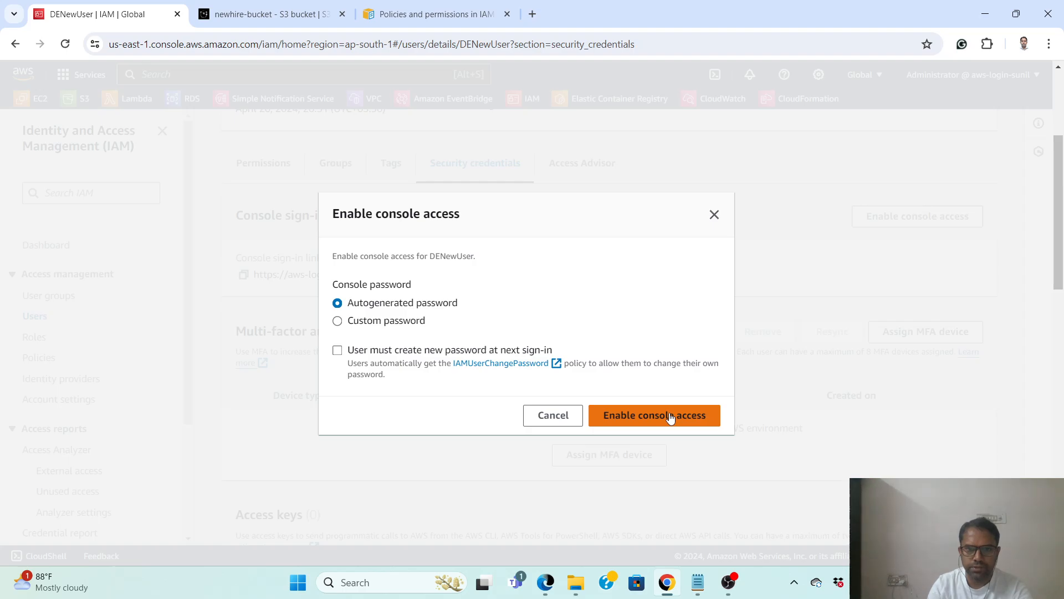
{"action": "left_click", "coordinate": [714, 215]}
{"action": "scroll", "coordinate": [447, 331], "scroll_direction": "up", "scroll_amount": 4}
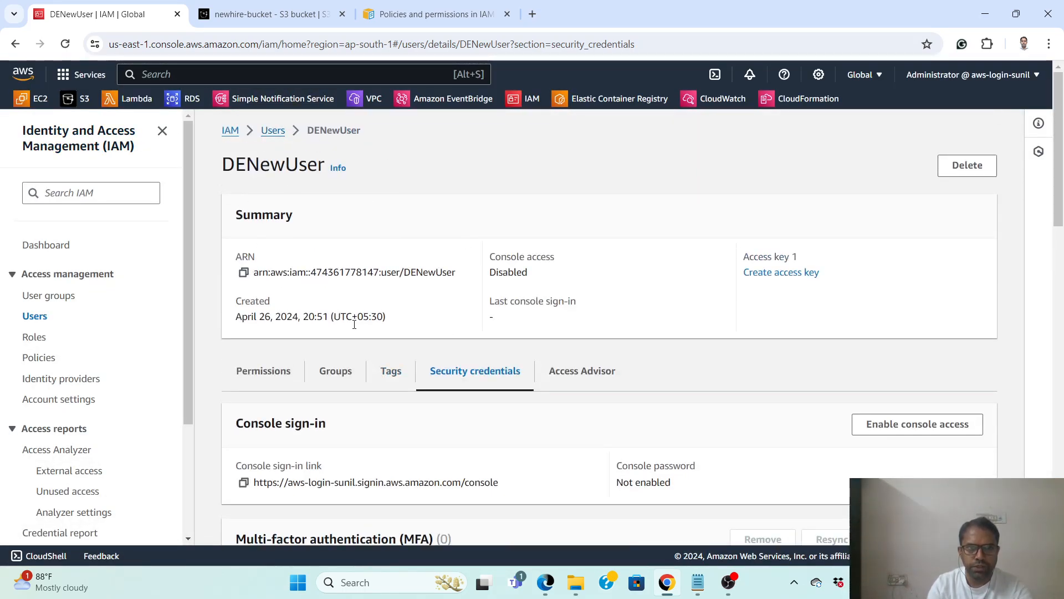
Enable console access for DENewUser with an autogenerated password, without requiring a new password at next sign-in
{"action": "scroll", "coordinate": [305, 360], "scroll_direction": "down", "scroll_amount": 1}
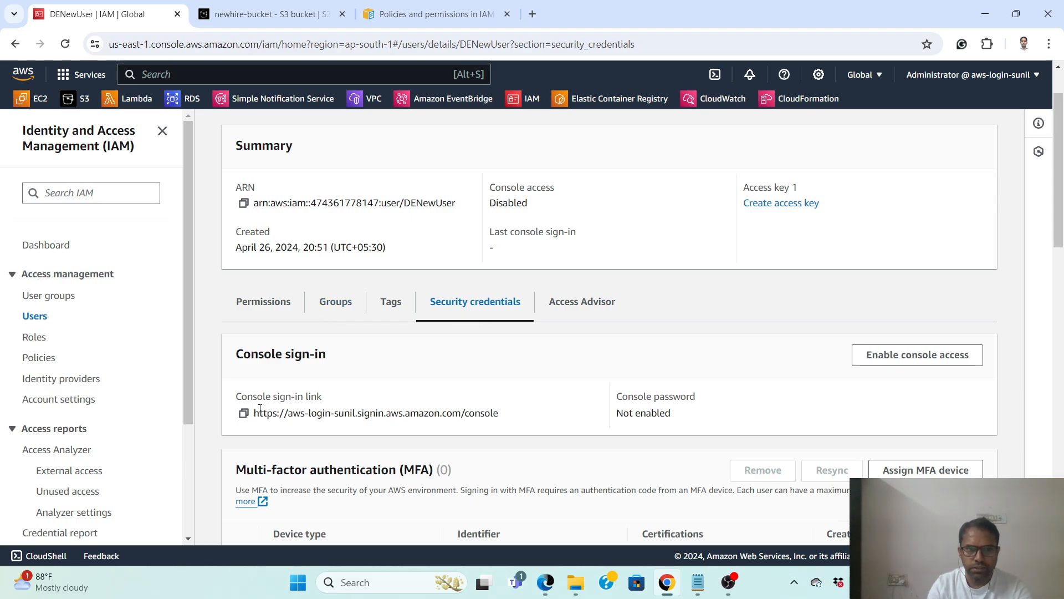
{"action": "scroll", "coordinate": [260, 408], "scroll_direction": "down", "scroll_amount": 3}
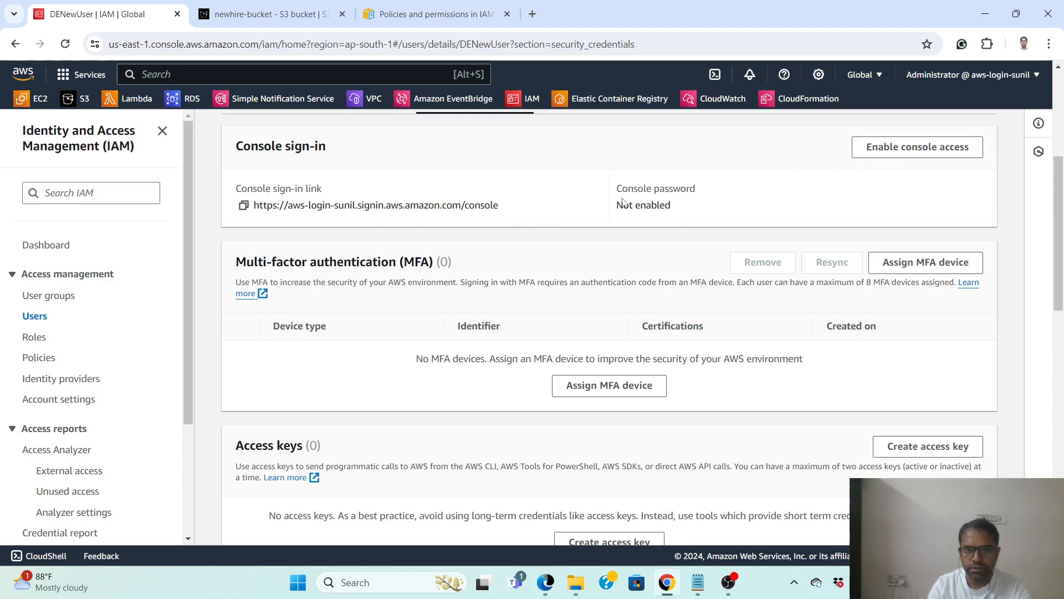
{"action": "scroll", "coordinate": [922, 188], "scroll_direction": "up", "scroll_amount": 1}
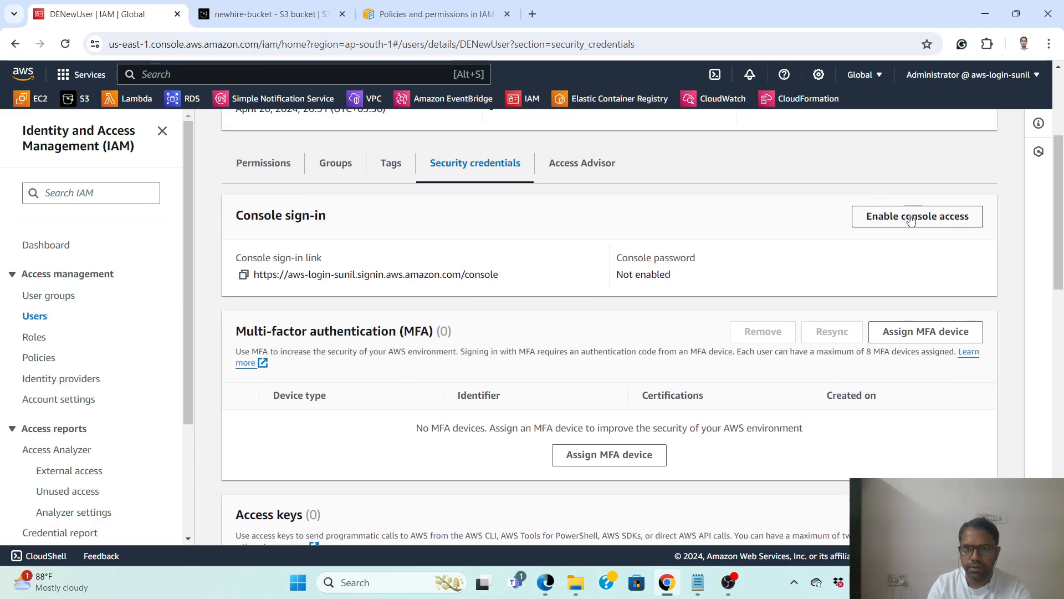
{"action": "left_click", "coordinate": [923, 222]}
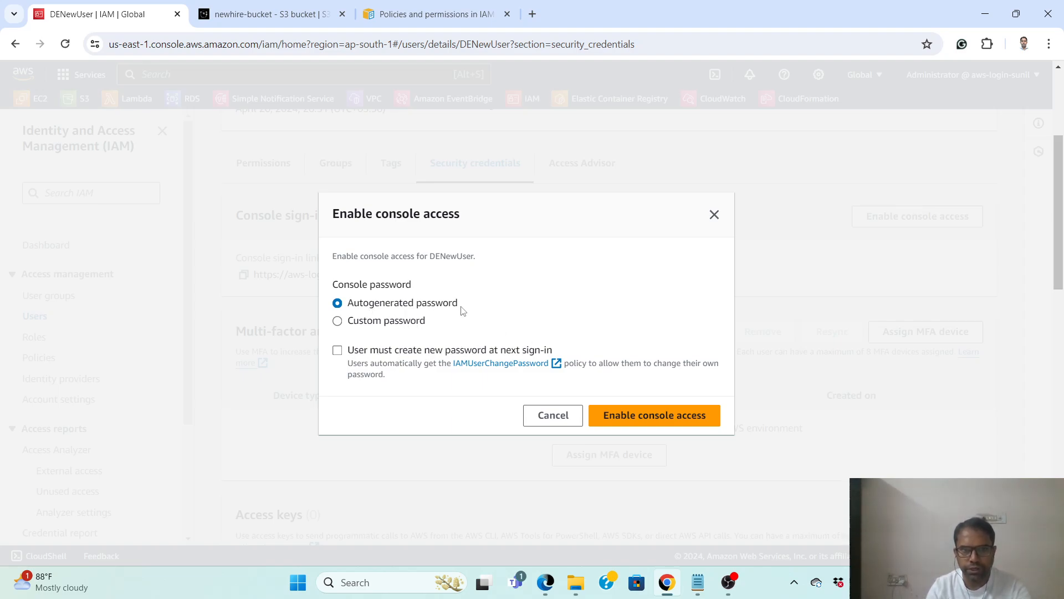
{"action": "left_click", "coordinate": [664, 421]}
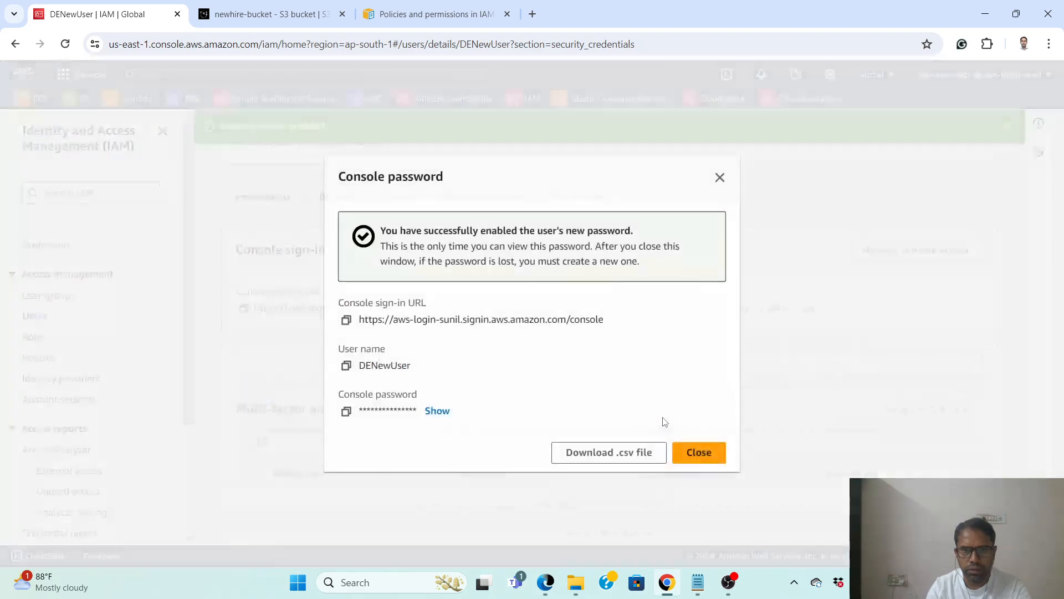
Copy DENewUser's console sign-in URL and open it in a new Microsoft Edge tab
{"action": "left_click", "coordinate": [346, 321]}
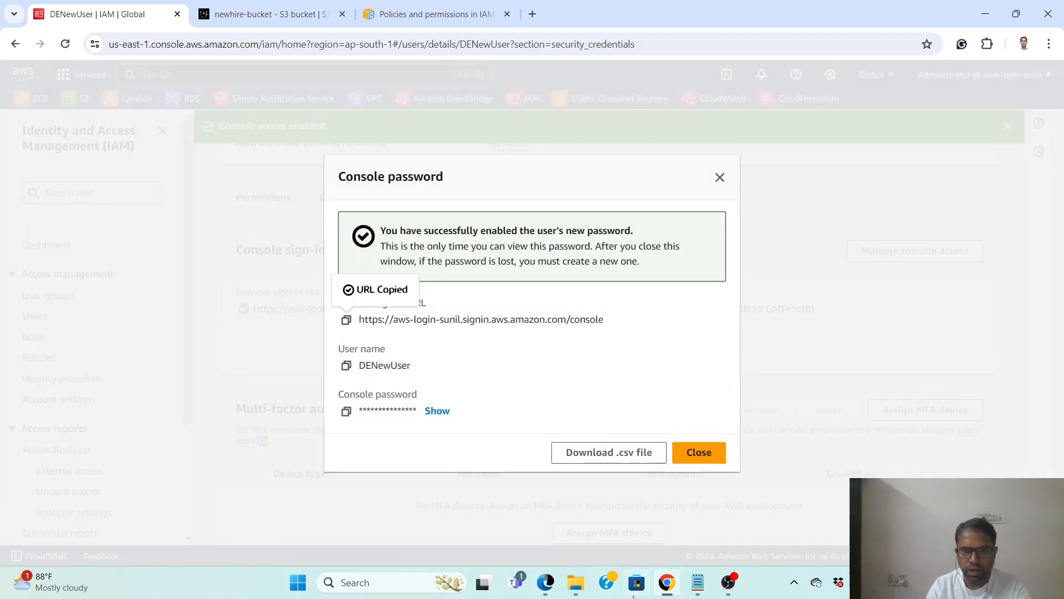
{"action": "left_click", "coordinate": [546, 582]}
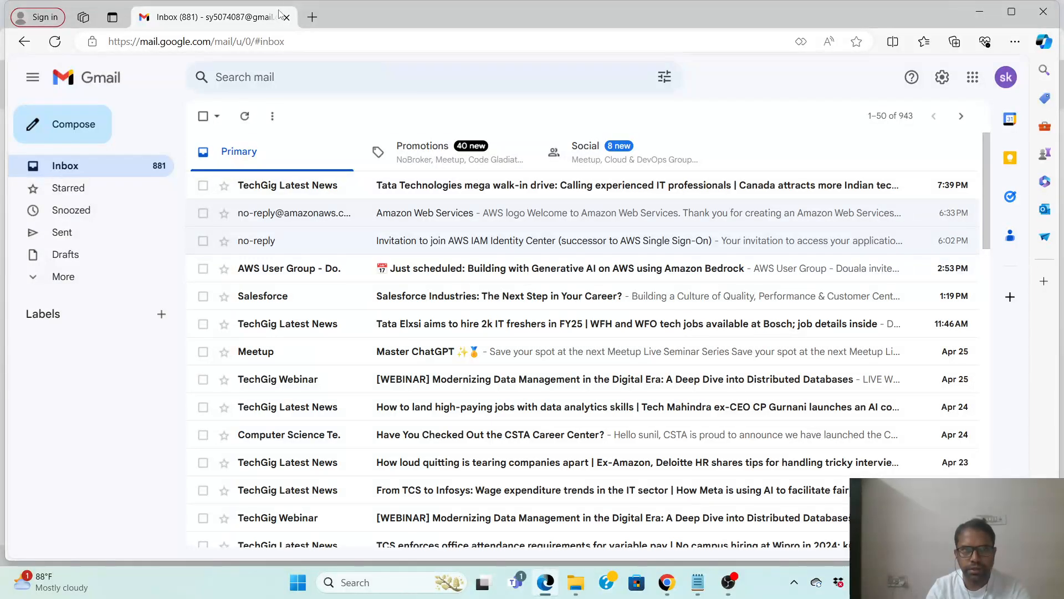
{"action": "left_click", "coordinate": [312, 17]}
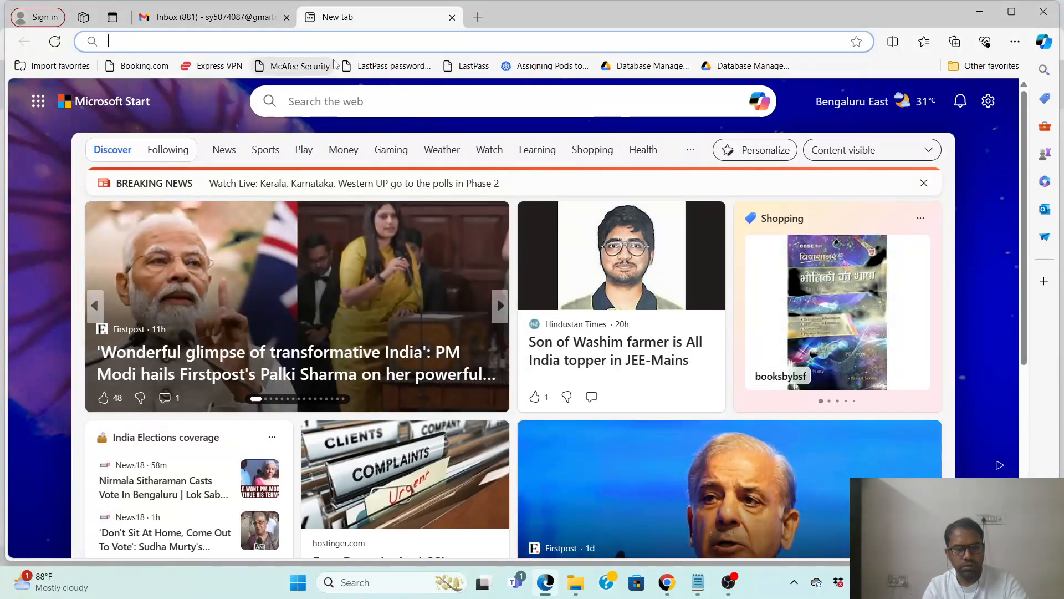
{"action": "key", "text": "ctrl+v"}
{"action": "key", "text": "Return"}
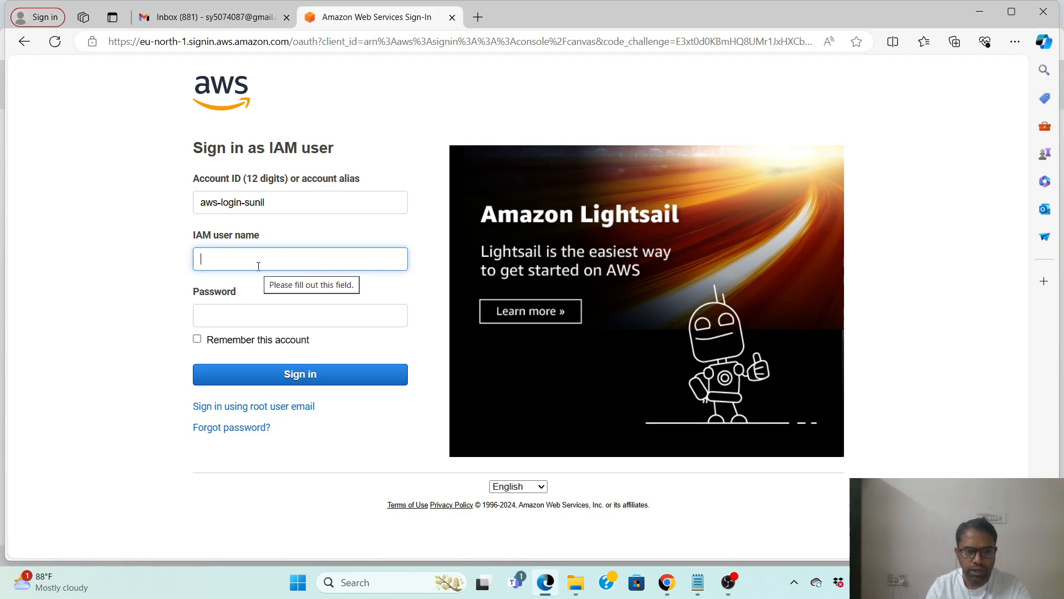
Fill in DENewUser as the IAM user name on the Edge sign-in page, checking the name in Chrome's console password dialog
{"action": "type", "text": "E"}
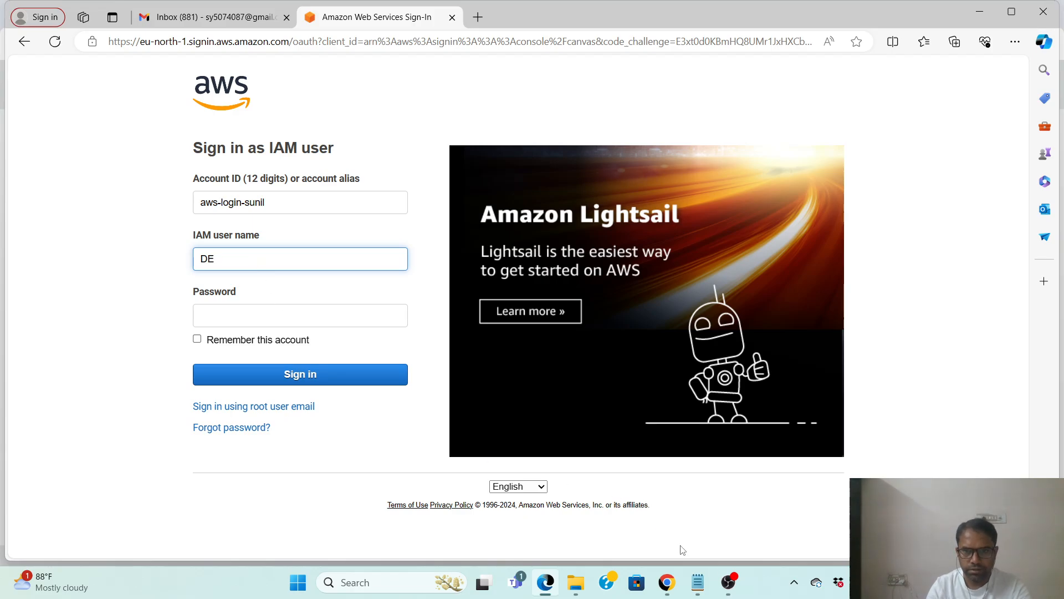
{"action": "left_click", "coordinate": [662, 584]}
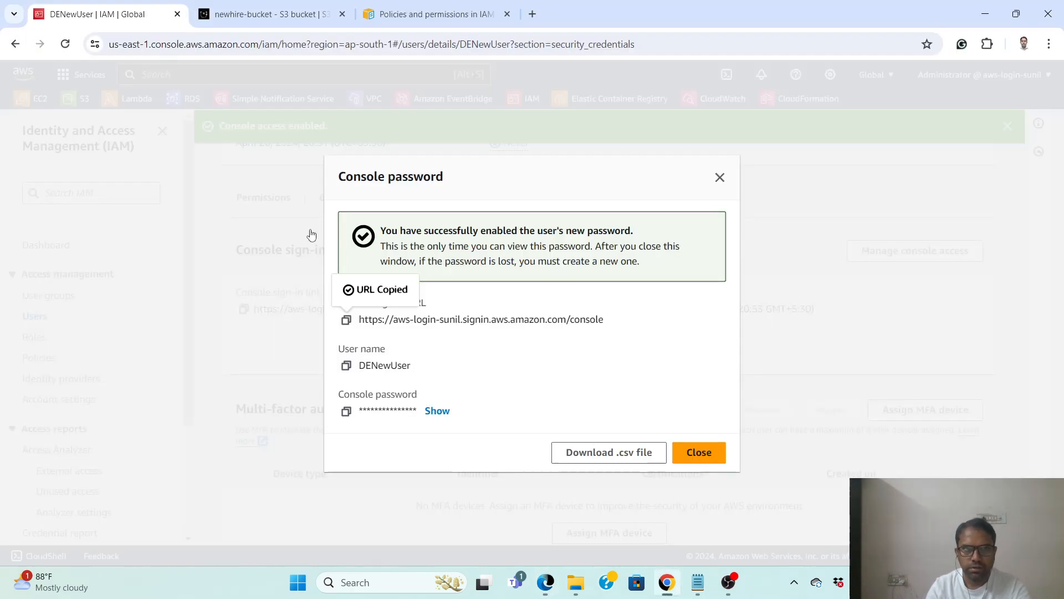
{"action": "left_click", "coordinate": [423, 16]}
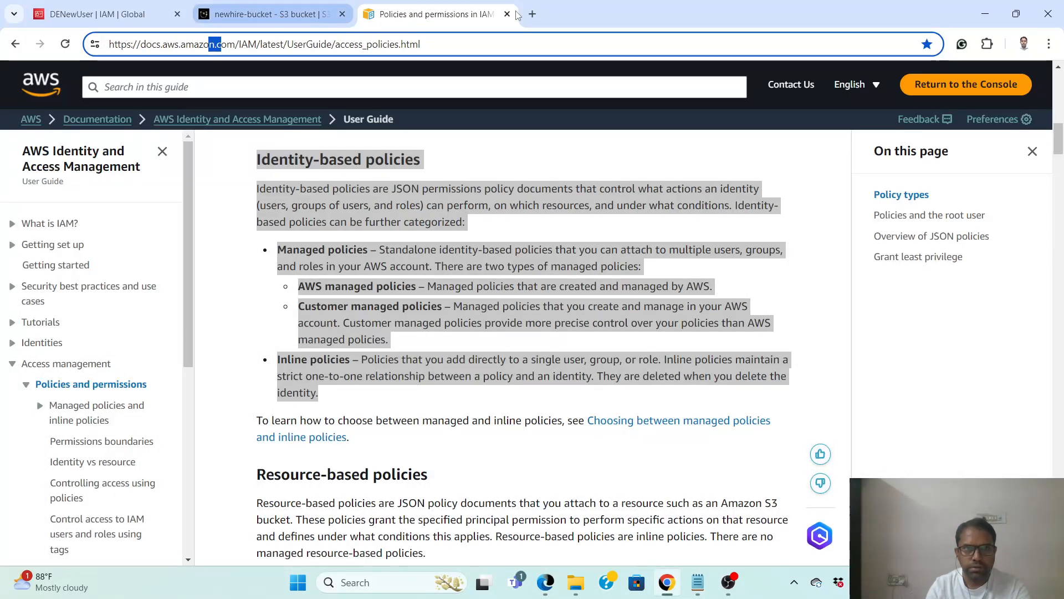
{"action": "left_click", "coordinate": [258, 17]}
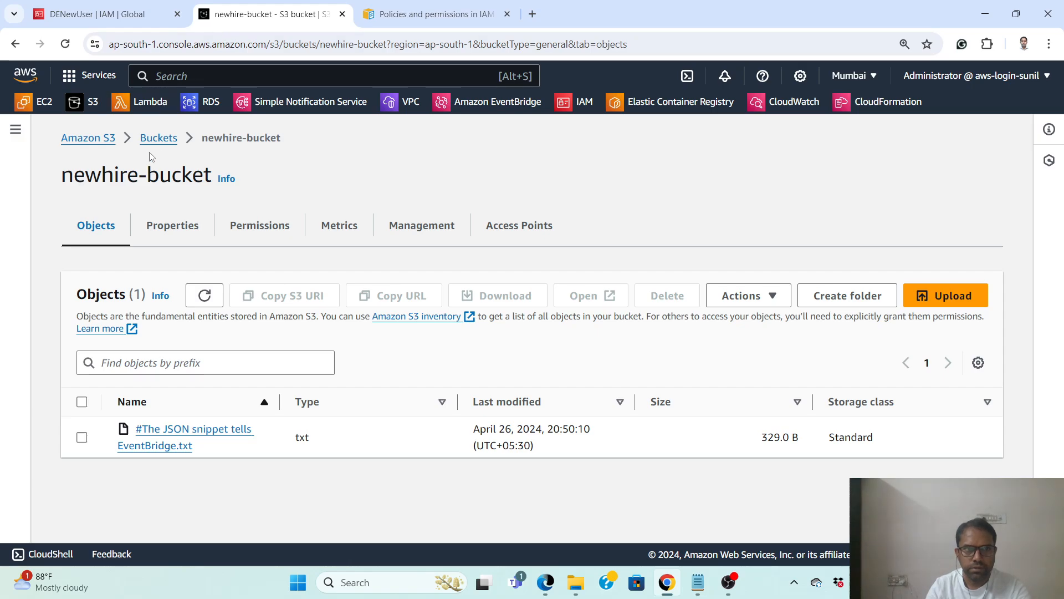
{"action": "left_click", "coordinate": [136, 14]}
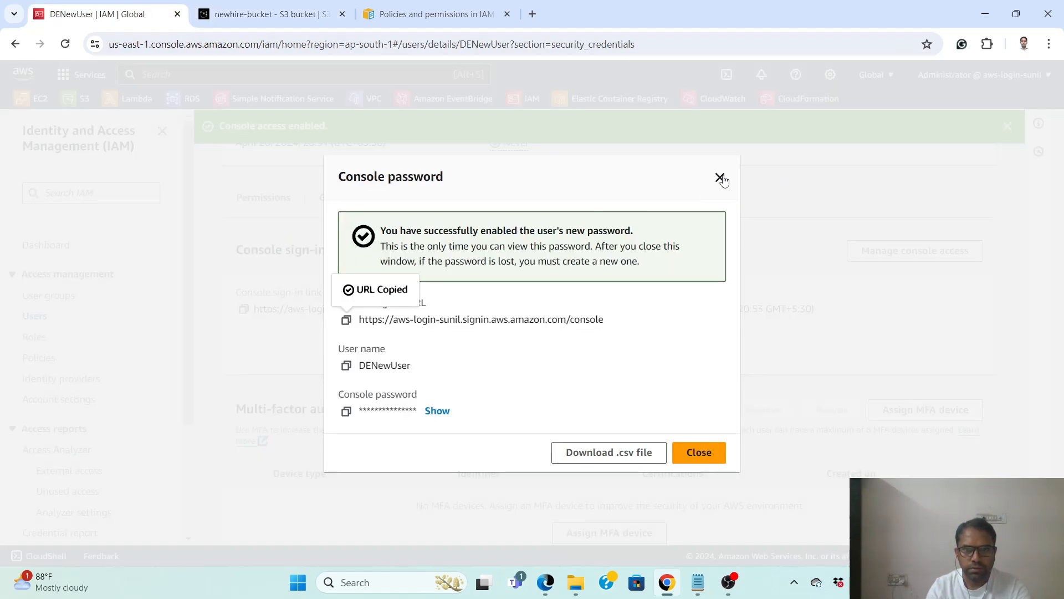
{"action": "left_click", "coordinate": [283, 12]}
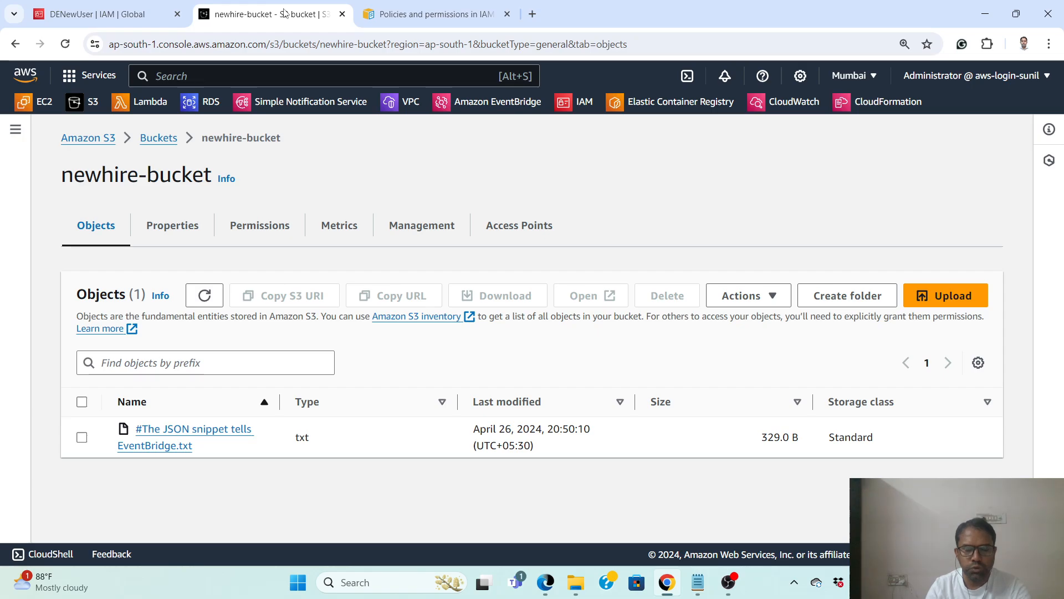
{"action": "left_click", "coordinate": [140, 22]}
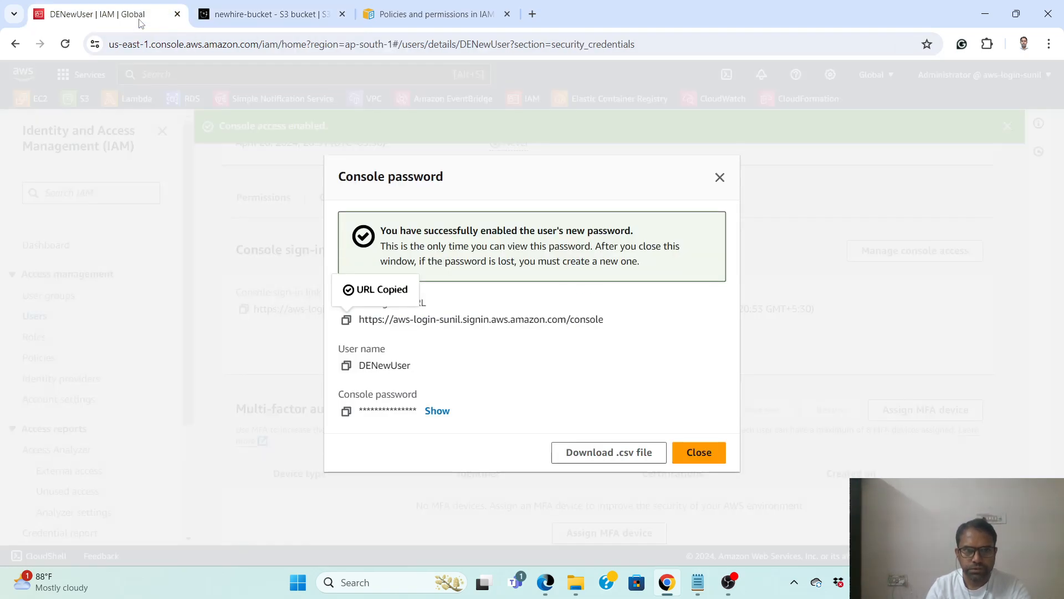
{"action": "left_click", "coordinate": [289, 15]}
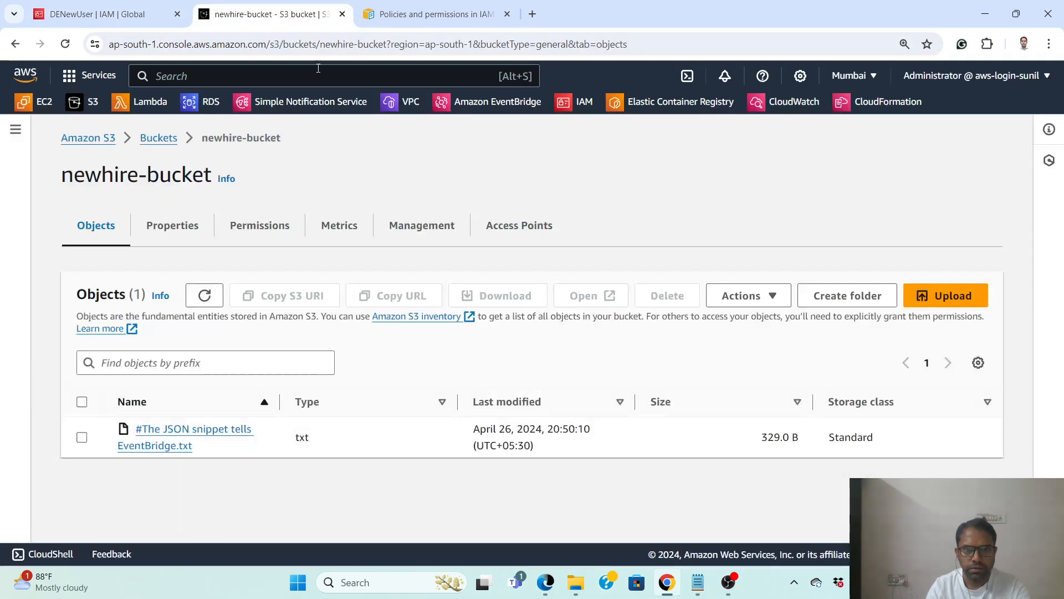
{"action": "mouse_move", "coordinate": [728, 591]}
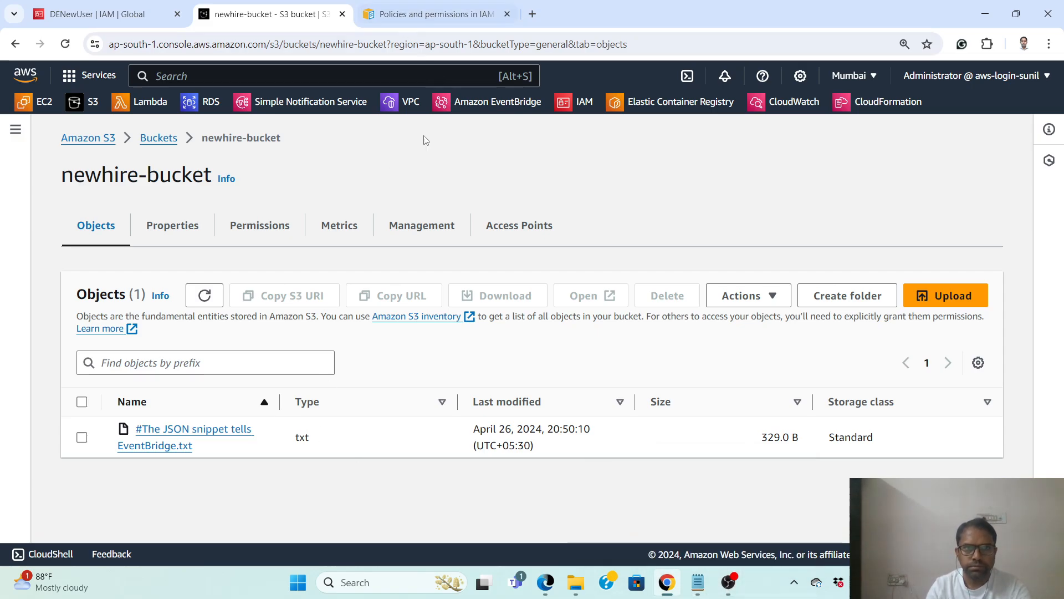
{"action": "left_click", "coordinate": [546, 582]}
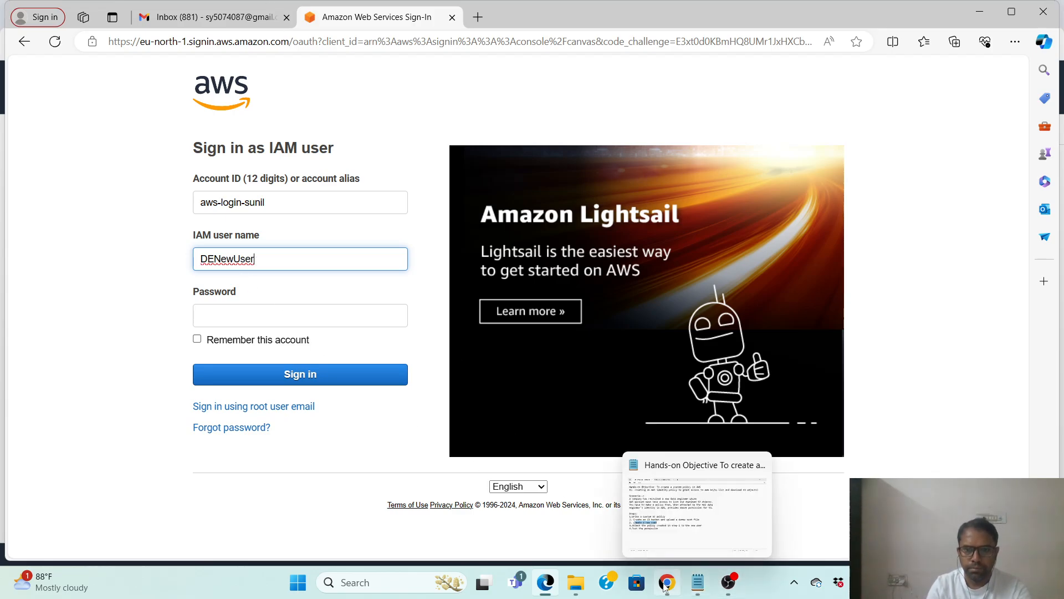
Switch to Chrome, close the IAM policies documentation page, copy DENewUser's console password, and bring up the newhire-bucket page
{"action": "left_click", "coordinate": [666, 582]}
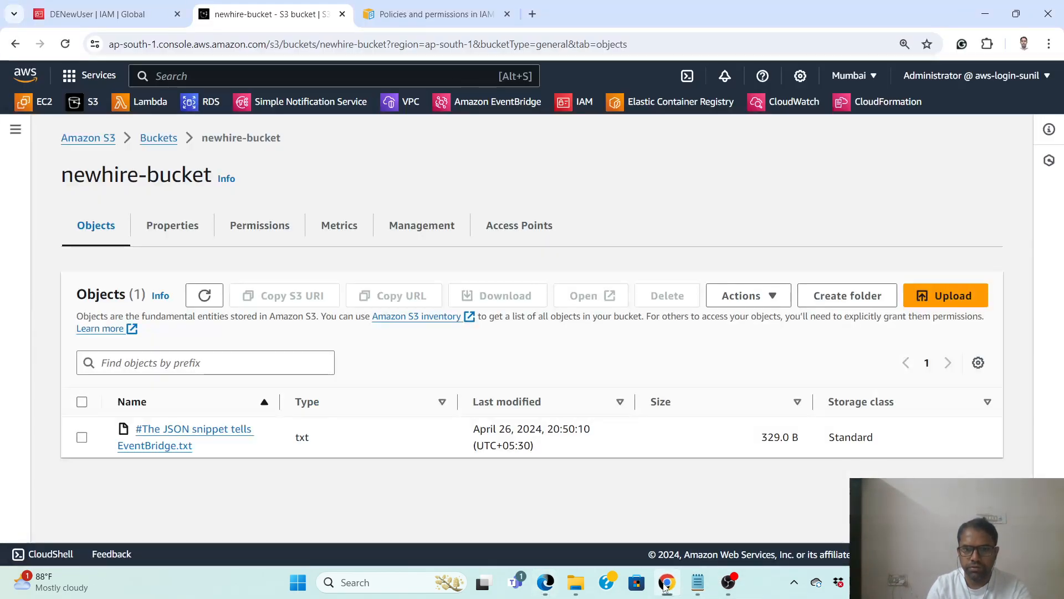
{"action": "left_click", "coordinate": [407, 12]}
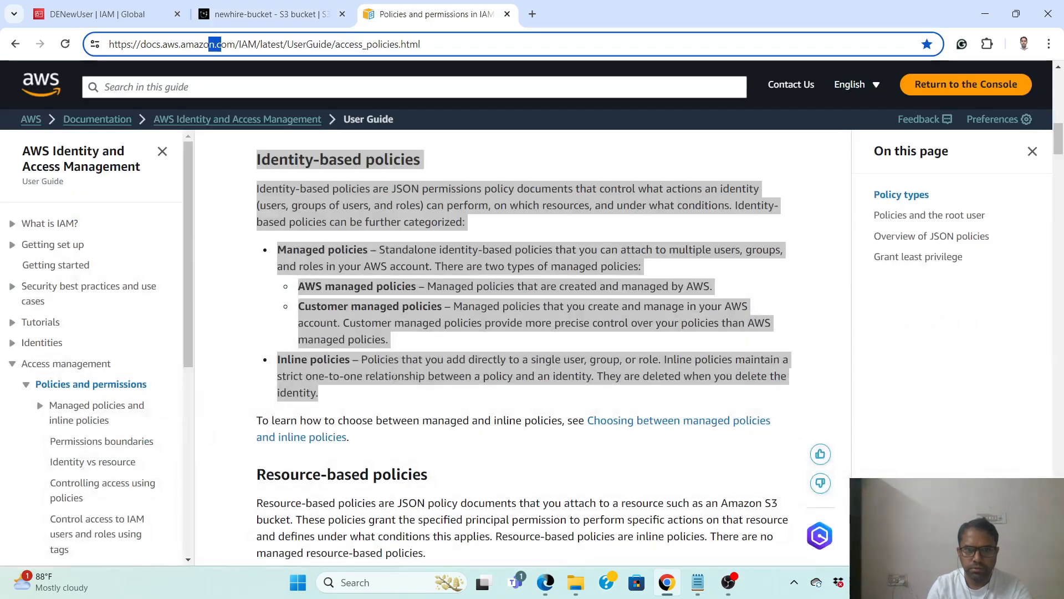
{"action": "left_click", "coordinate": [506, 15]}
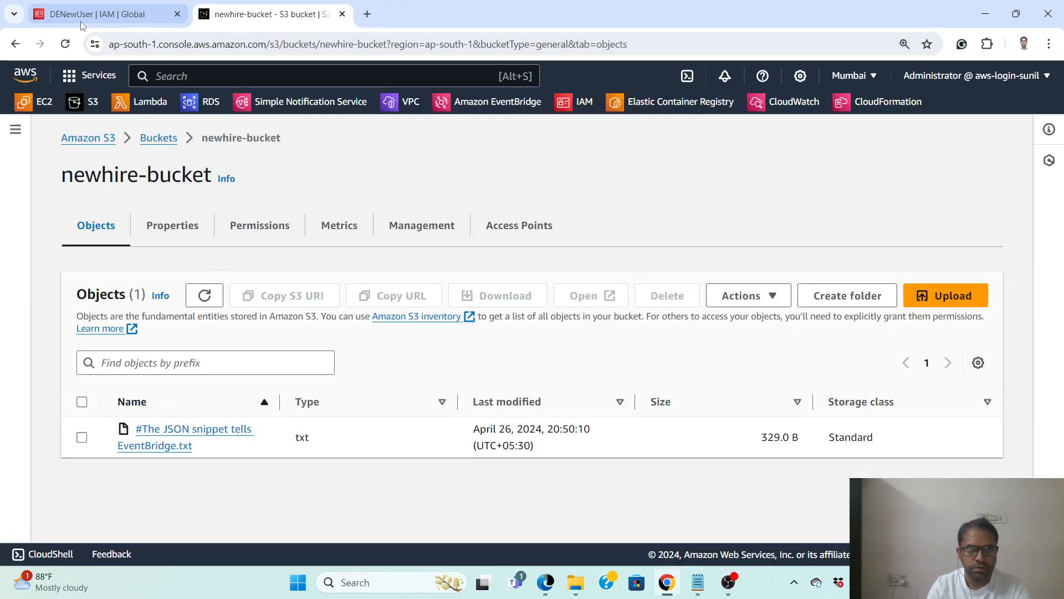
{"action": "left_click", "coordinate": [98, 17]}
{"action": "left_click", "coordinate": [347, 411]}
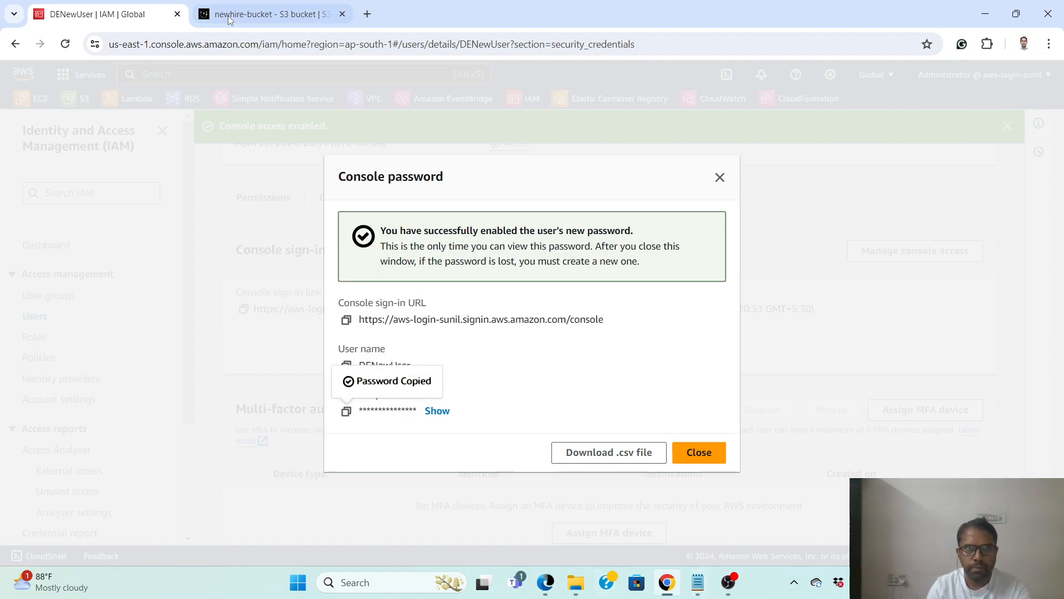
{"action": "left_click", "coordinate": [258, 14]}
{"action": "mouse_move", "coordinate": [695, 593]}
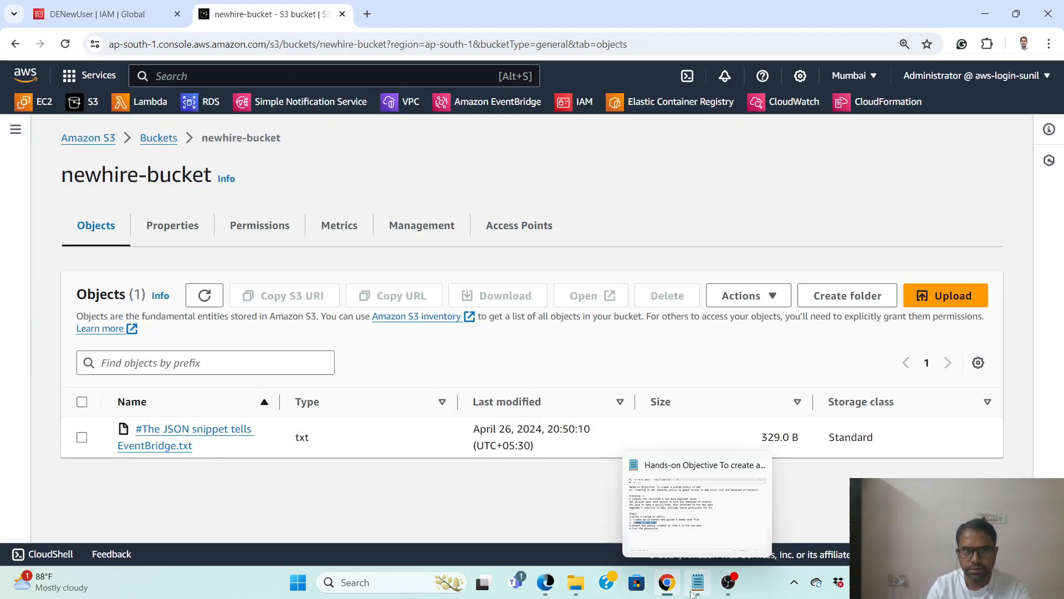
Switch to Microsoft Edge, paste DENewUser's console password into the password field, and sign in to AWS
{"action": "left_click", "coordinate": [545, 583]}
{"action": "left_click", "coordinate": [230, 316]}
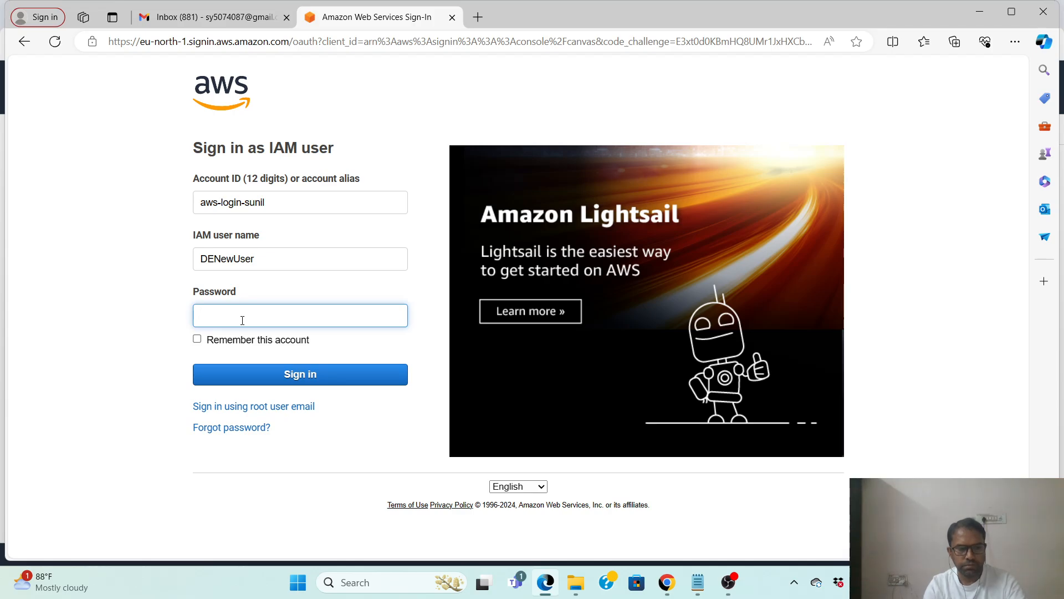
{"action": "key", "text": "ctrl+v"}
{"action": "left_click", "coordinate": [323, 380]}
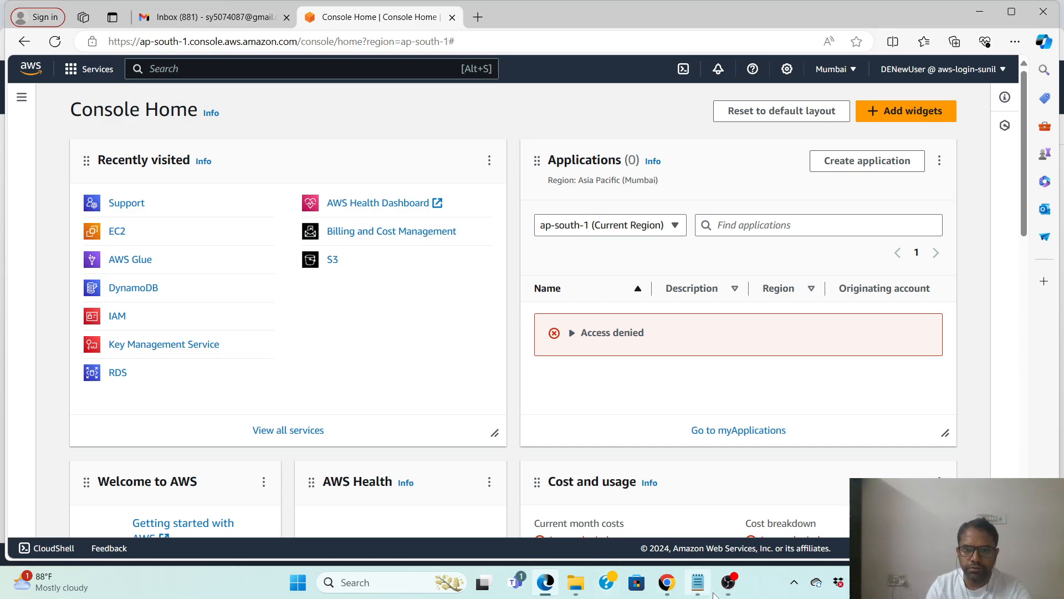
Bring up the hands-on notes in Notepad and review the "Test the permission" step
{"action": "mouse_move", "coordinate": [698, 583]}
{"action": "left_click", "coordinate": [669, 533]}
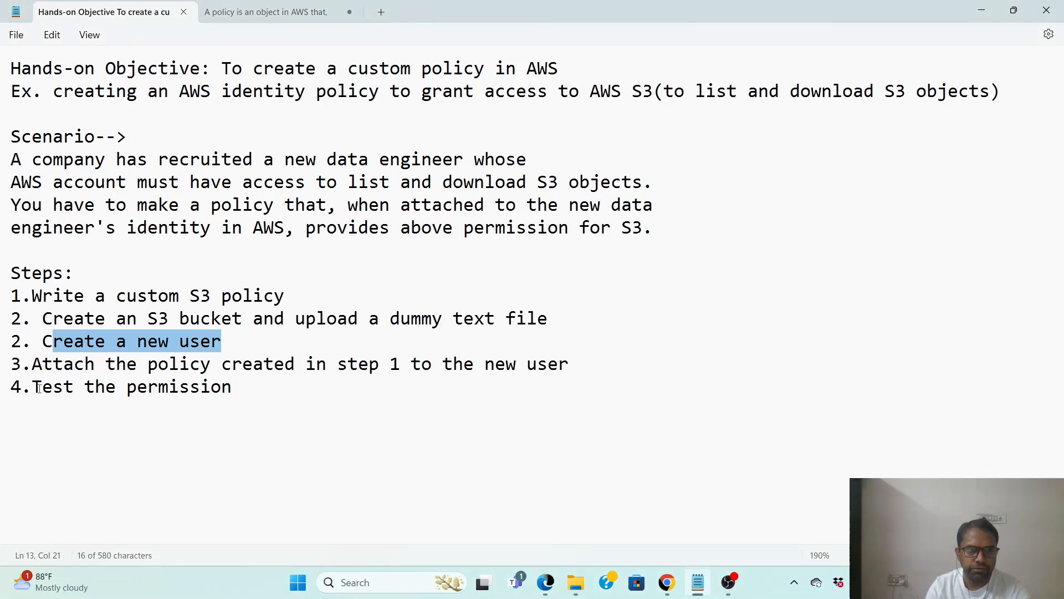
{"action": "left_click_drag", "start_coordinate": [38, 387], "coordinate": [233, 390]}
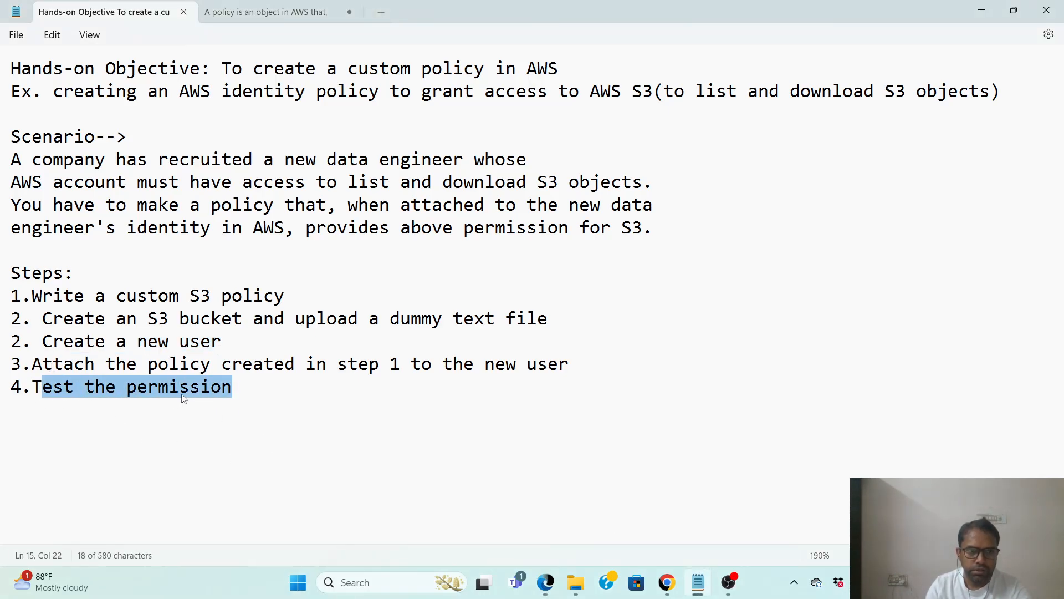
{"action": "left_click", "coordinate": [335, 426]}
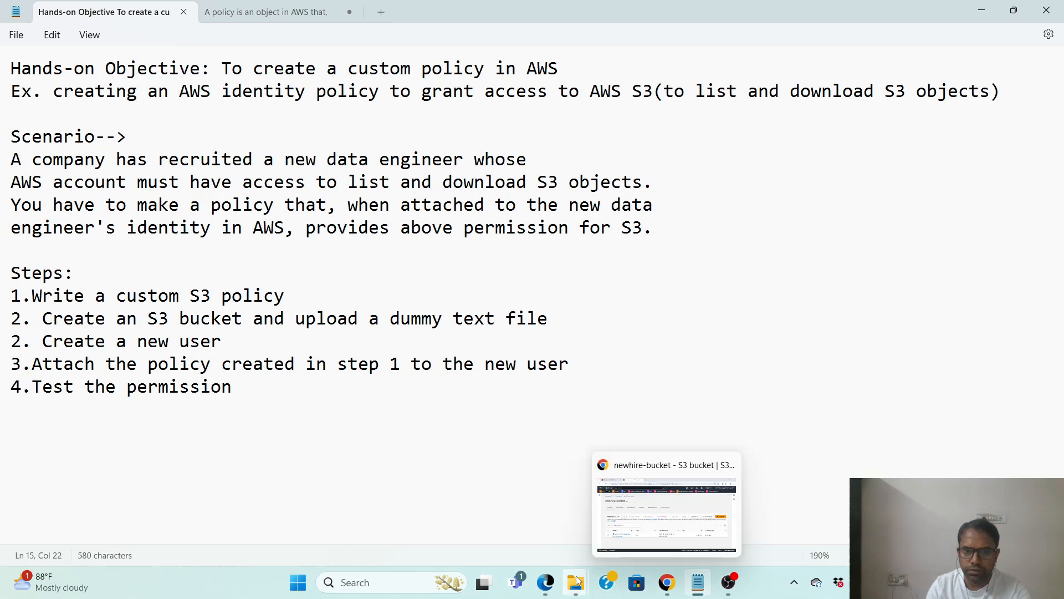
Back in Edge, open newhire-bucket in S3 and download its text object "#The JSON snippet tells EventBridge.txt"
{"action": "left_click", "coordinate": [539, 546]}
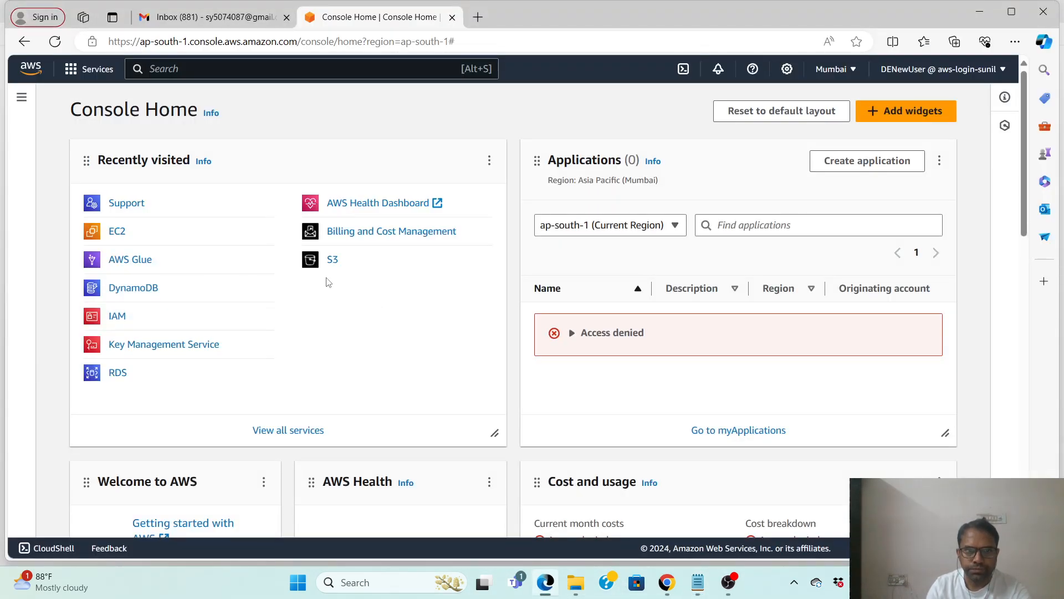
{"action": "left_click", "coordinate": [333, 260]}
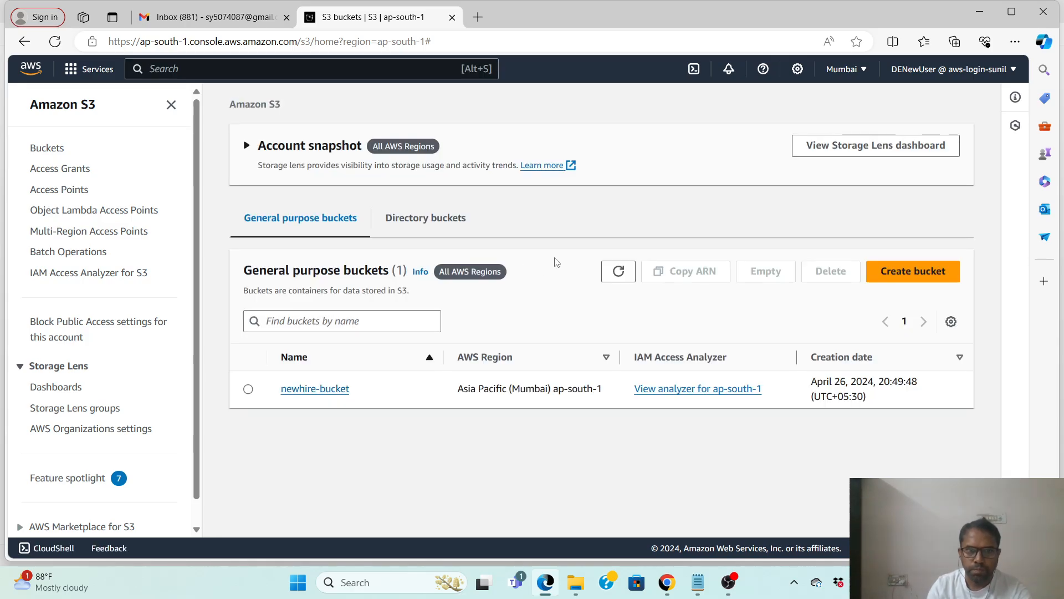
{"action": "left_click", "coordinate": [331, 391]}
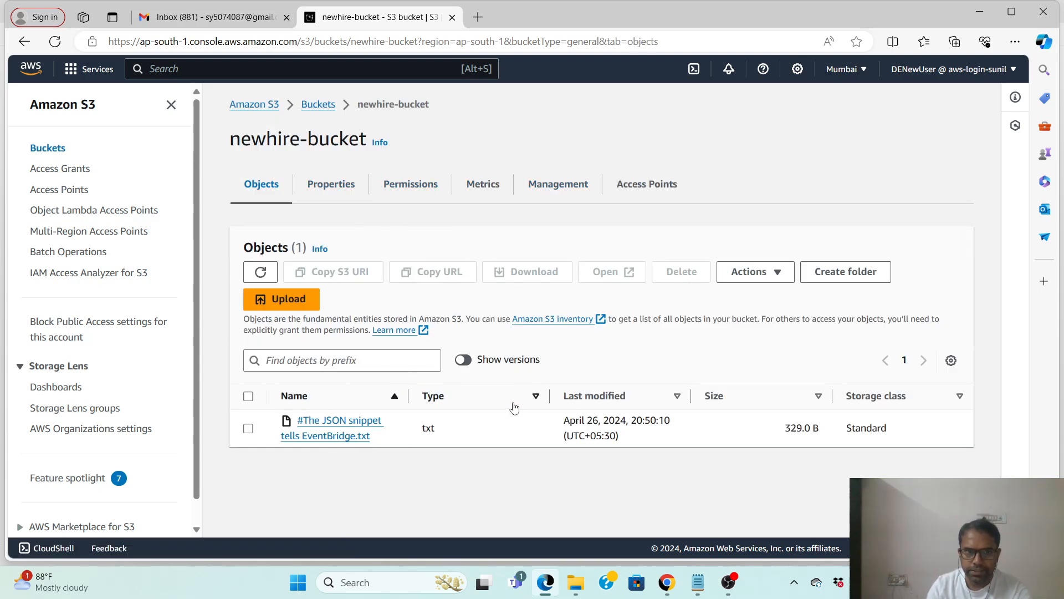
{"action": "left_click", "coordinate": [341, 437]}
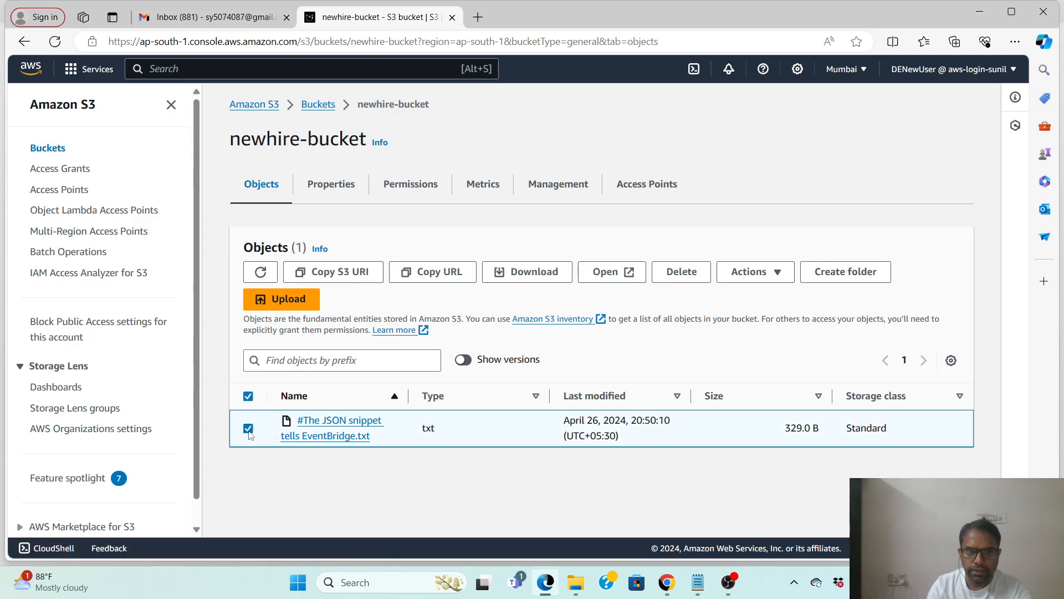
{"action": "left_click", "coordinate": [539, 277]}
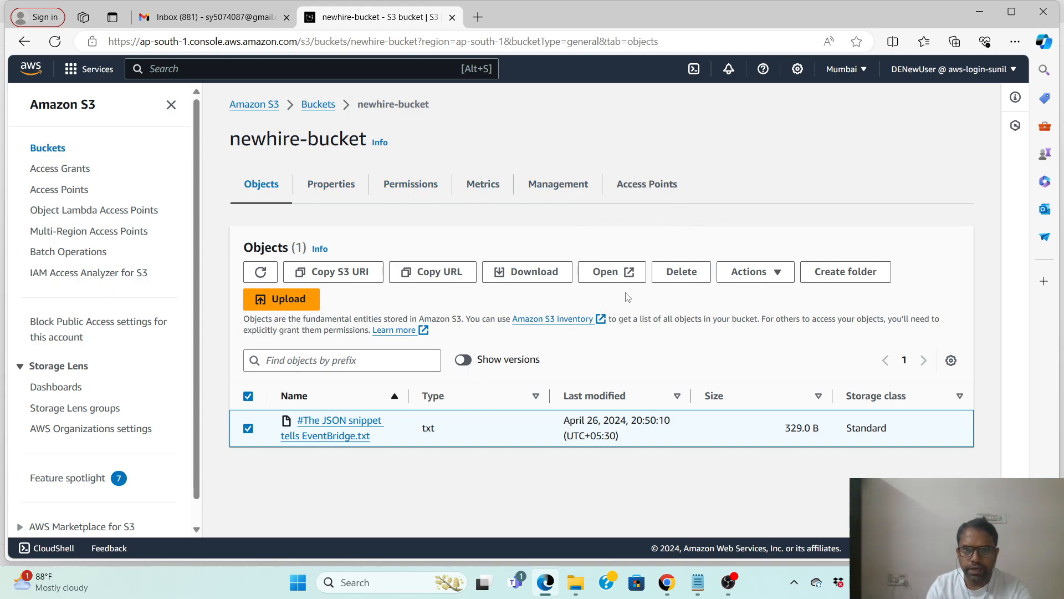
Try to delete "#The JSON snippet tells EventBridge.txt" as DENewUser, confirming with "delete", check the deletion status, and return to the bucket
{"action": "left_click", "coordinate": [692, 273]}
{"action": "scroll", "coordinate": [193, 449], "scroll_direction": "down", "scroll_amount": 2}
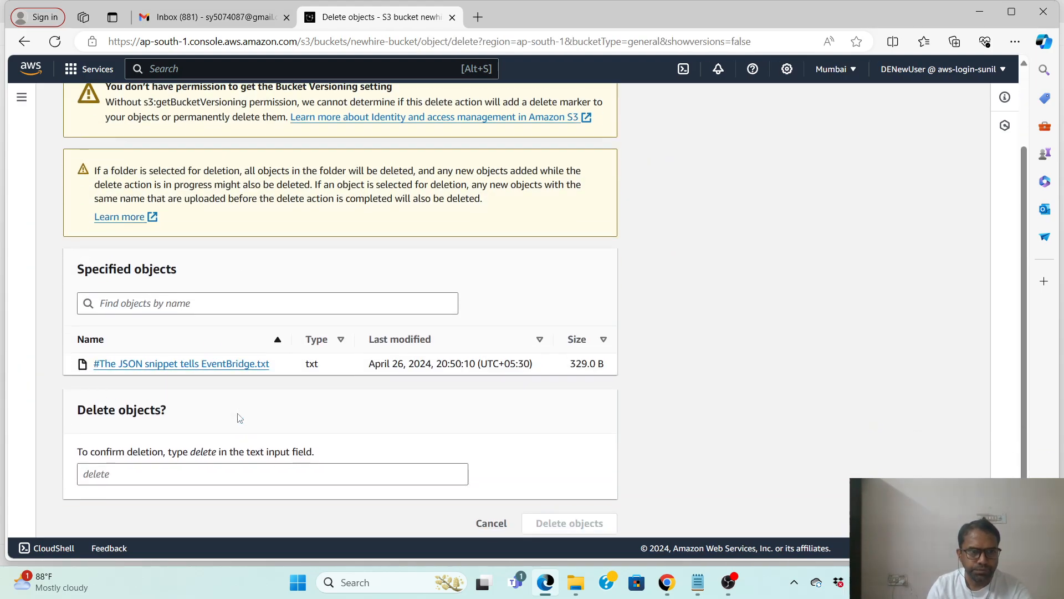
{"action": "left_click", "coordinate": [111, 464]}
{"action": "type", "text": "delete"}
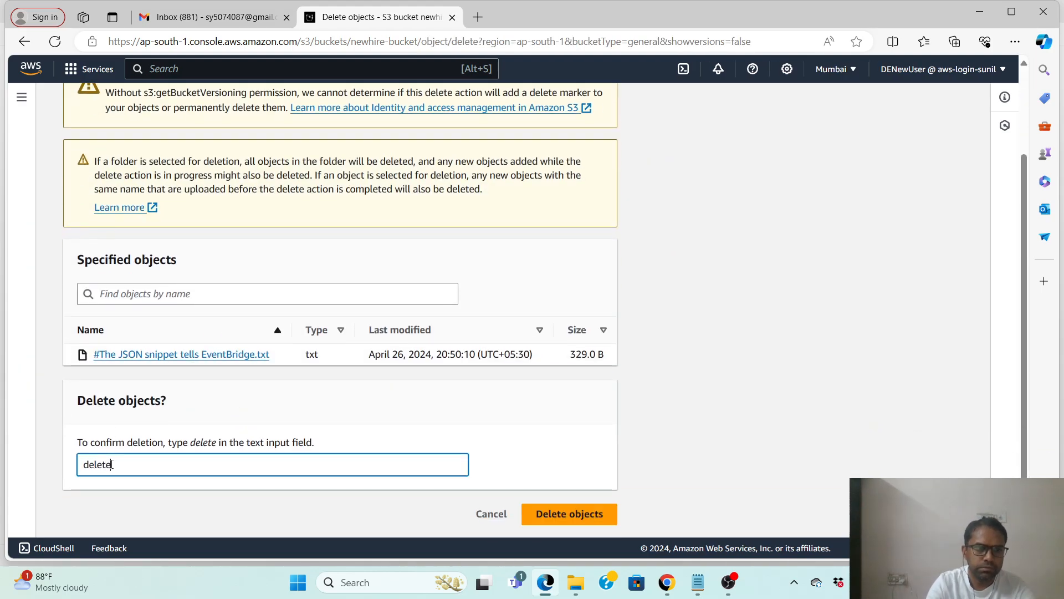
{"action": "left_click", "coordinate": [585, 514]}
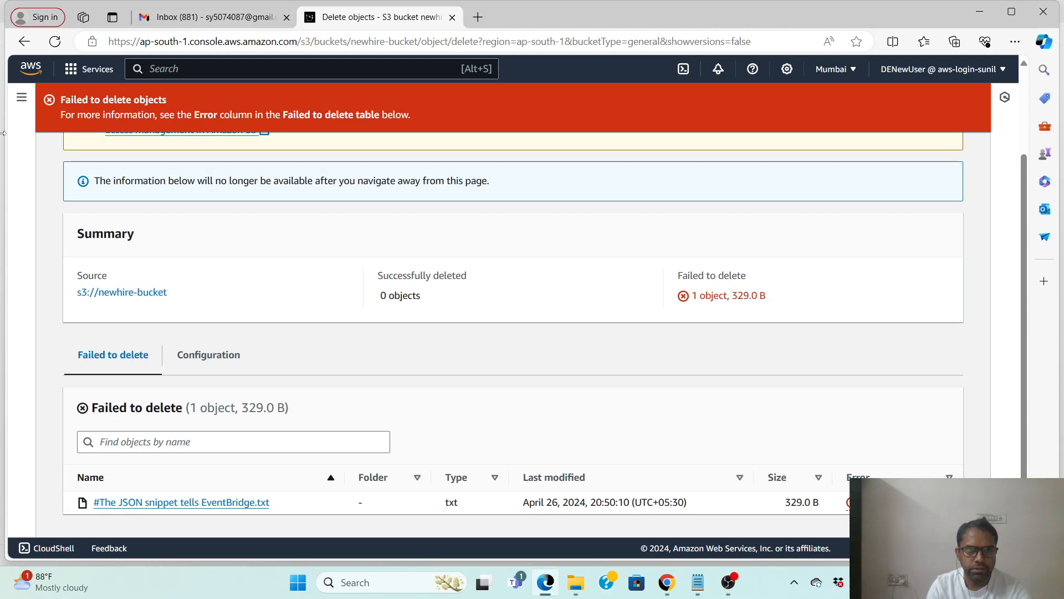
{"action": "left_click_drag", "start_coordinate": [61, 106], "coordinate": [188, 104]}
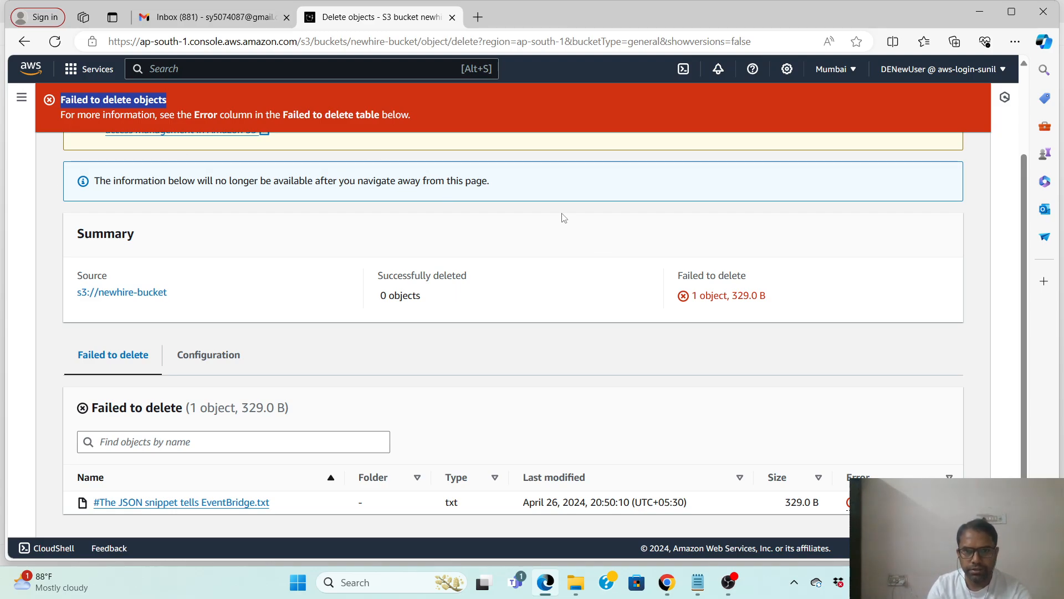
{"action": "scroll", "coordinate": [563, 219], "scroll_direction": "up", "scroll_amount": 2}
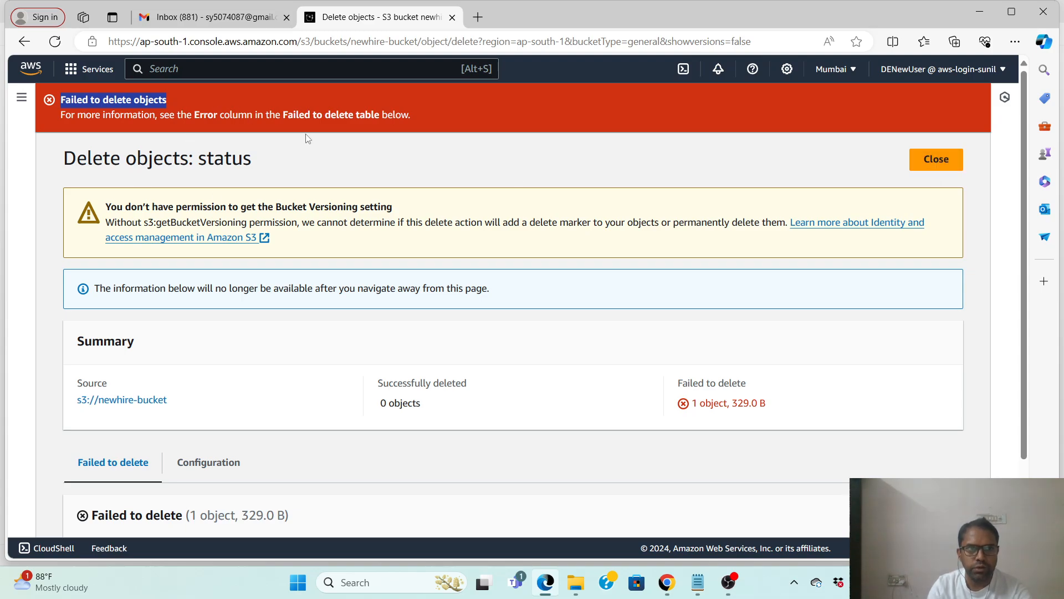
{"action": "left_click", "coordinate": [941, 162]}
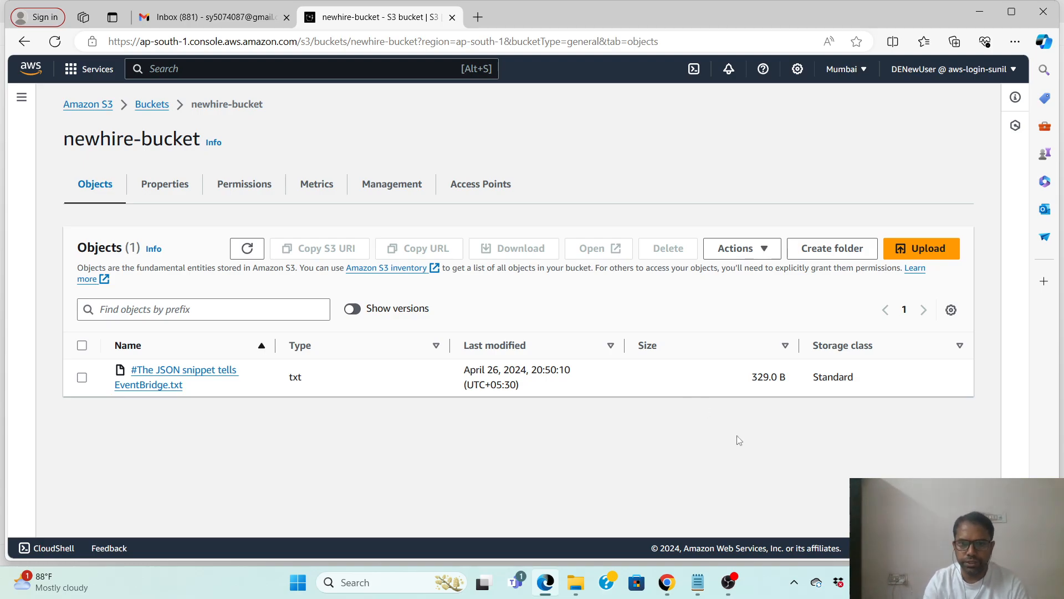
Switch to the Notepad notes and review the list and download objective and the full list of hands-on steps
{"action": "mouse_move", "coordinate": [694, 590]}
{"action": "left_click", "coordinate": [685, 507]}
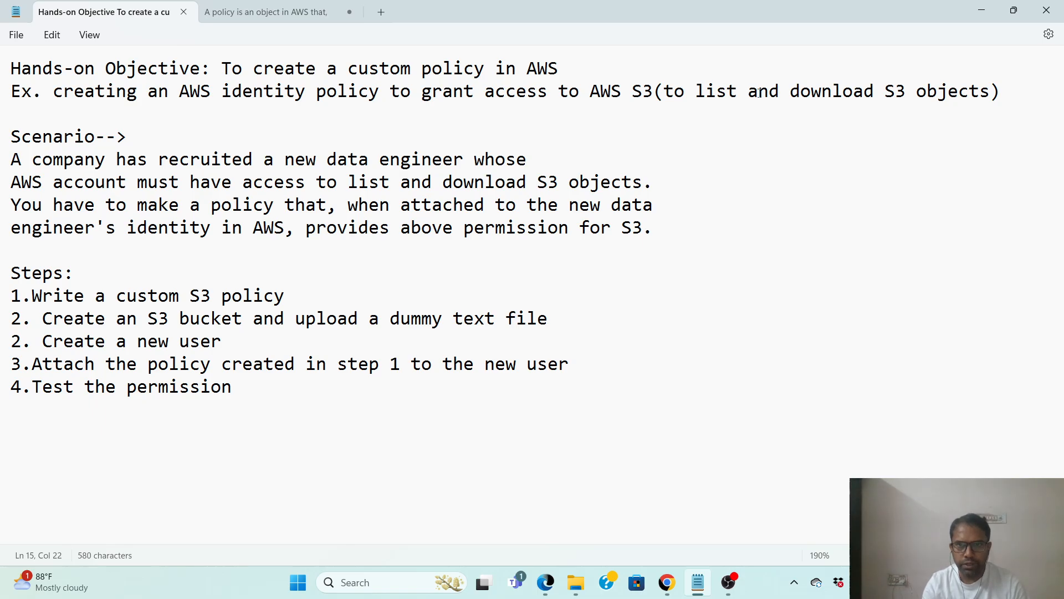
{"action": "left_click_drag", "start_coordinate": [779, 89], "coordinate": [651, 92]}
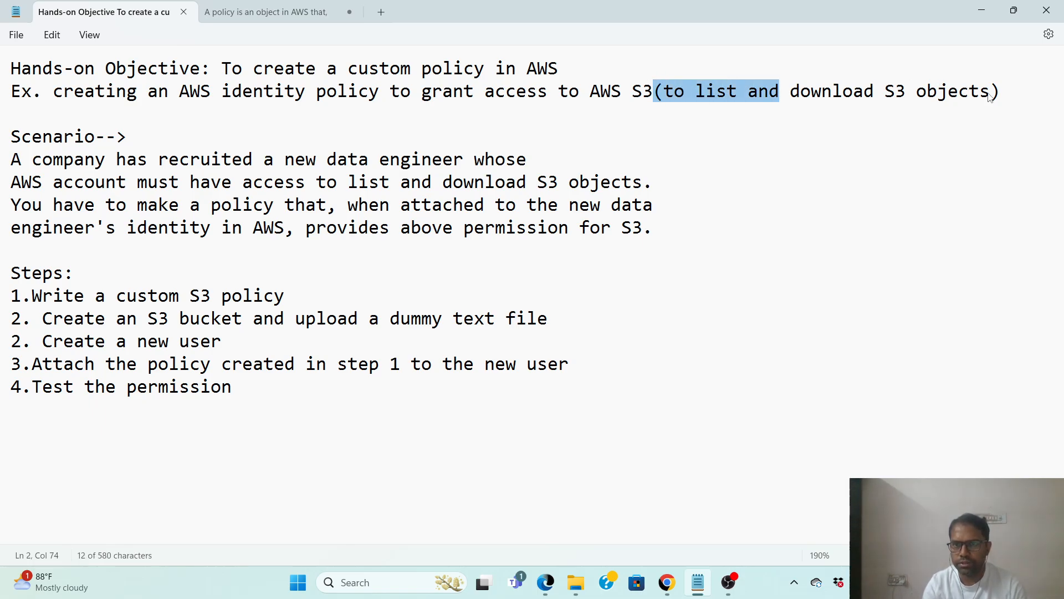
{"action": "left_click_drag", "start_coordinate": [990, 92], "coordinate": [791, 91]}
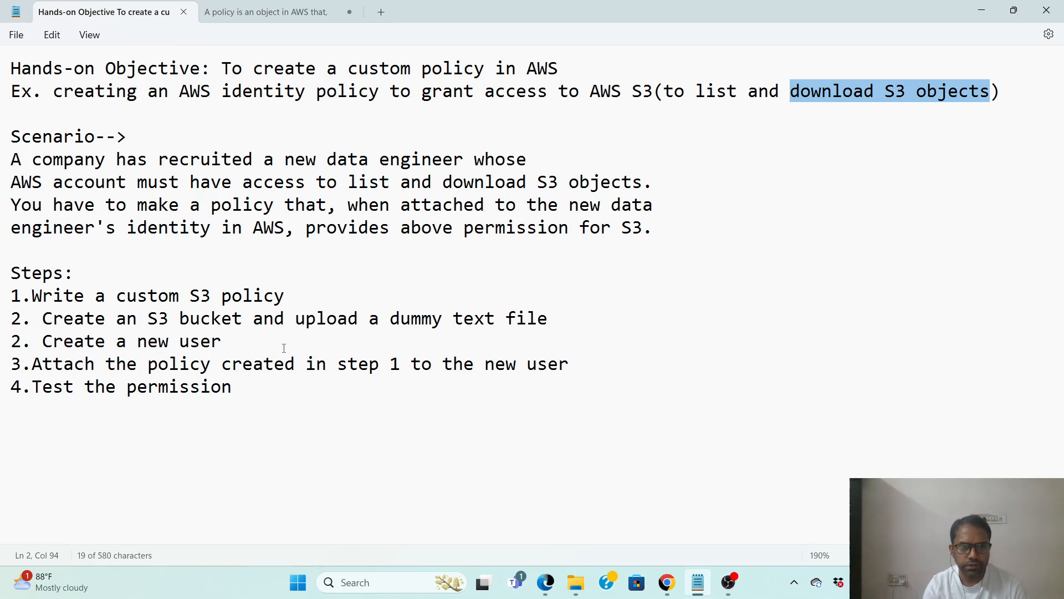
{"action": "mouse_move", "coordinate": [295, 387]}
{"action": "left_mouse_down"}
{"action": "mouse_move", "coordinate": [58, 364]}
{"action": "mouse_move", "coordinate": [6, 289]}
{"action": "left_mouse_up"}
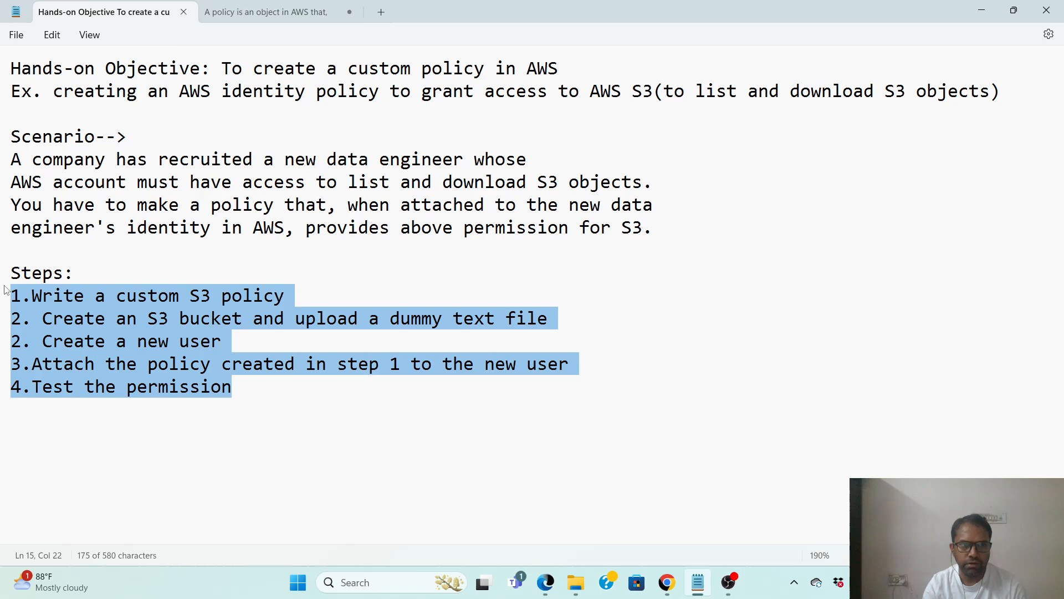
{"action": "left_click", "coordinate": [346, 426]}
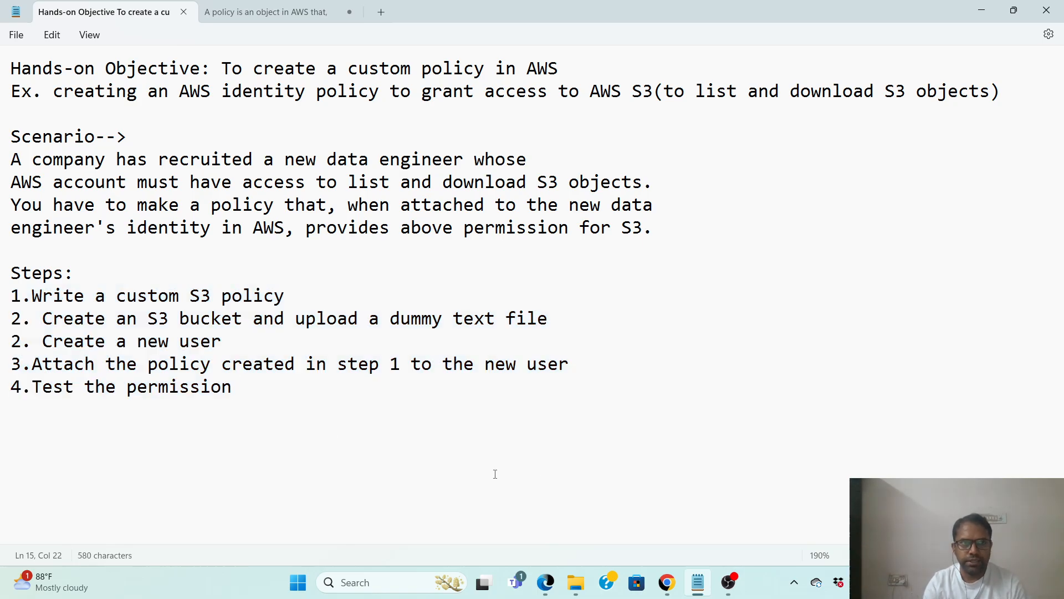